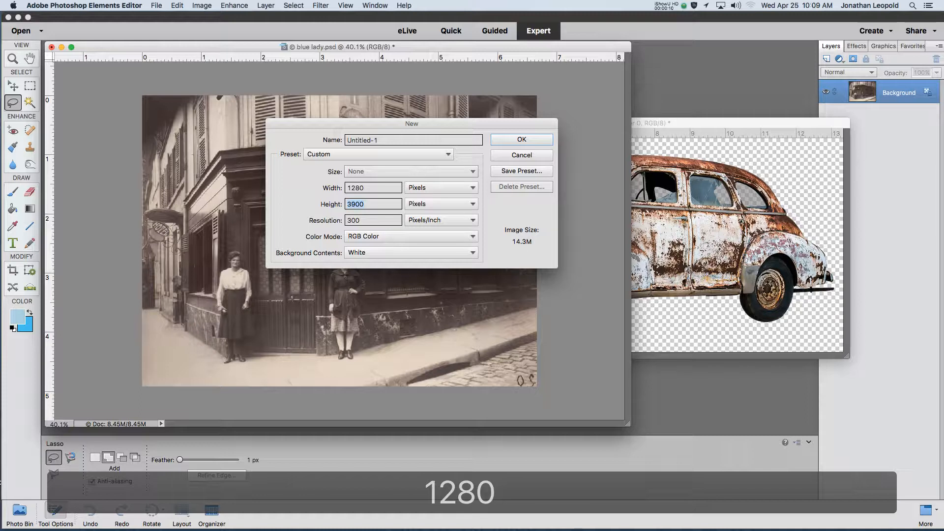
Create the new document with a height of 720 pixels and a resolution of 100 pixels/inch.
key(BackSpace)
key(BackSpace)
text(20)
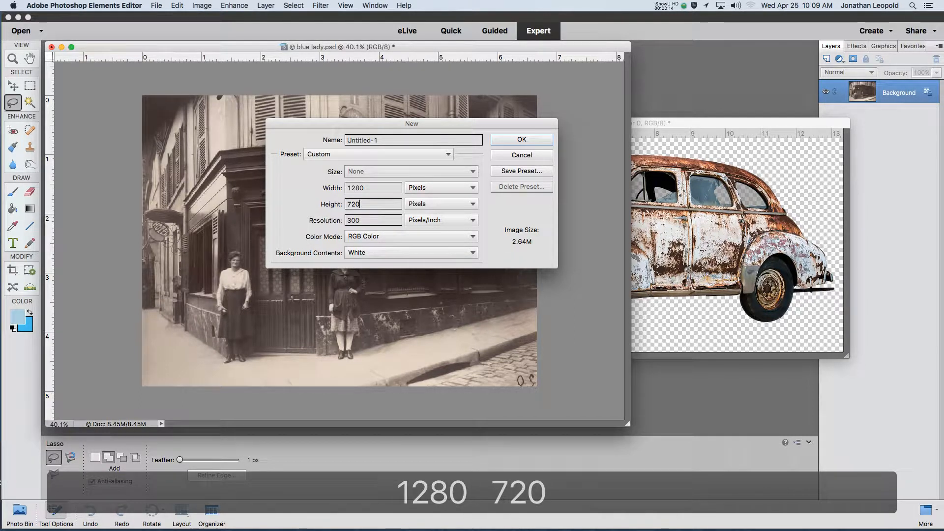
double_click(388, 220)
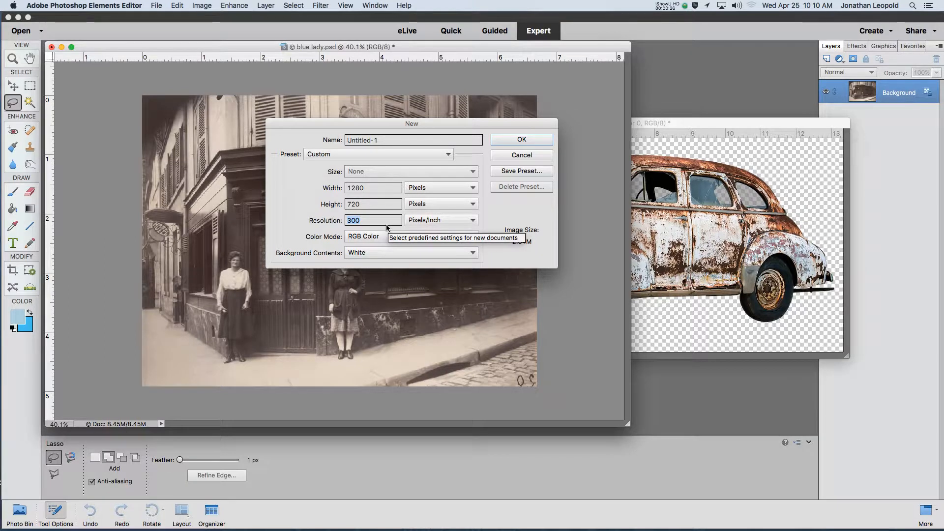
text(72)
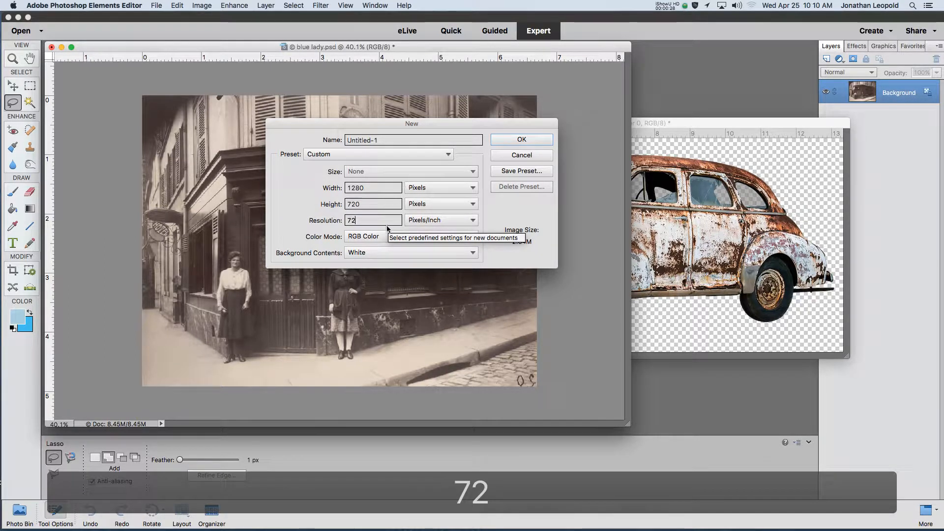
click(370, 220)
text(100)
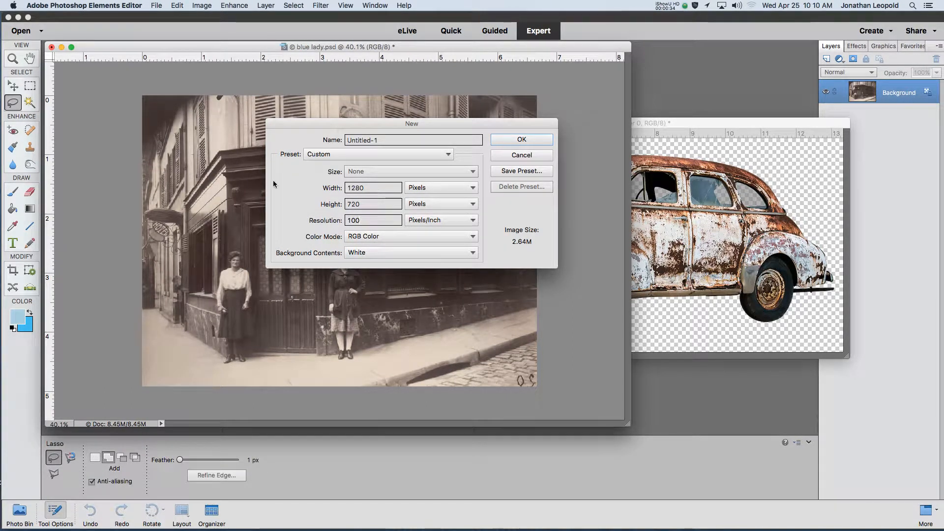
click(523, 140)
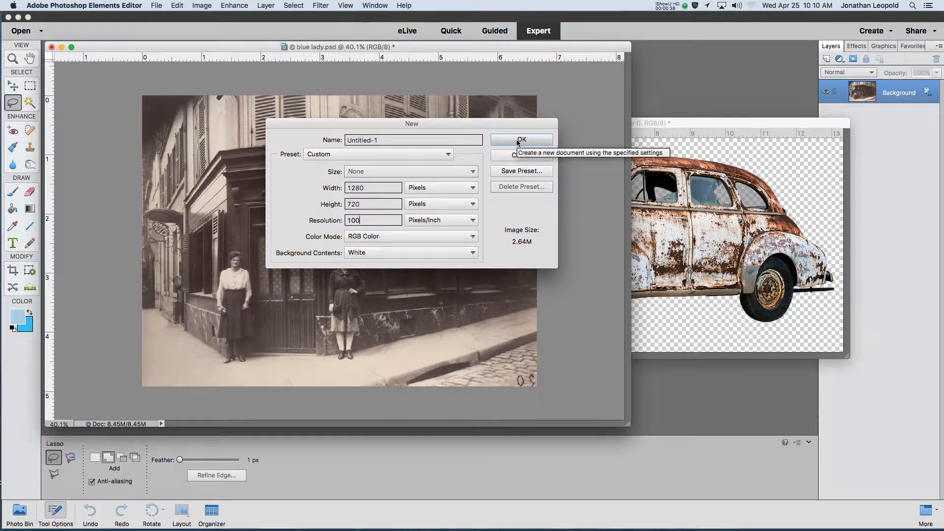
click(517, 141)
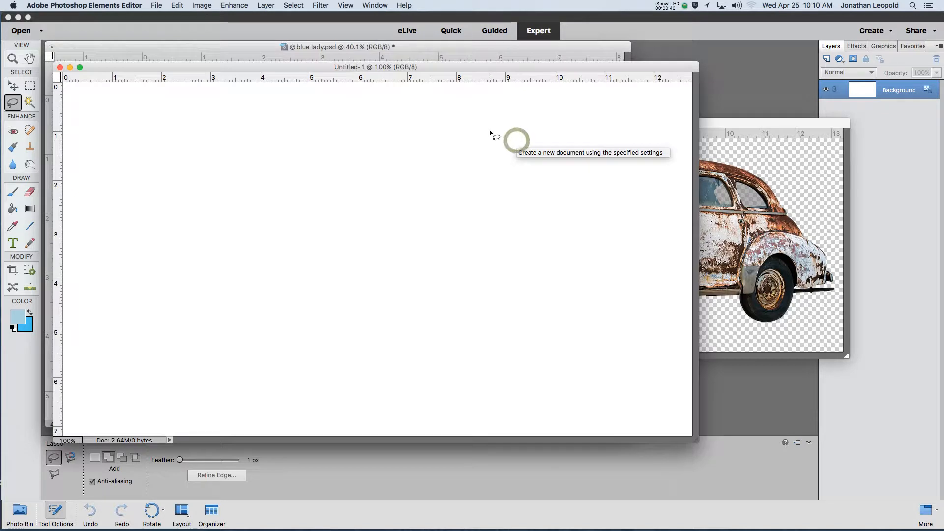
Copy the street photo's Background layer into the new document and close blue lady.psd without saving.
drag(431, 66, 457, 100)
click(432, 64)
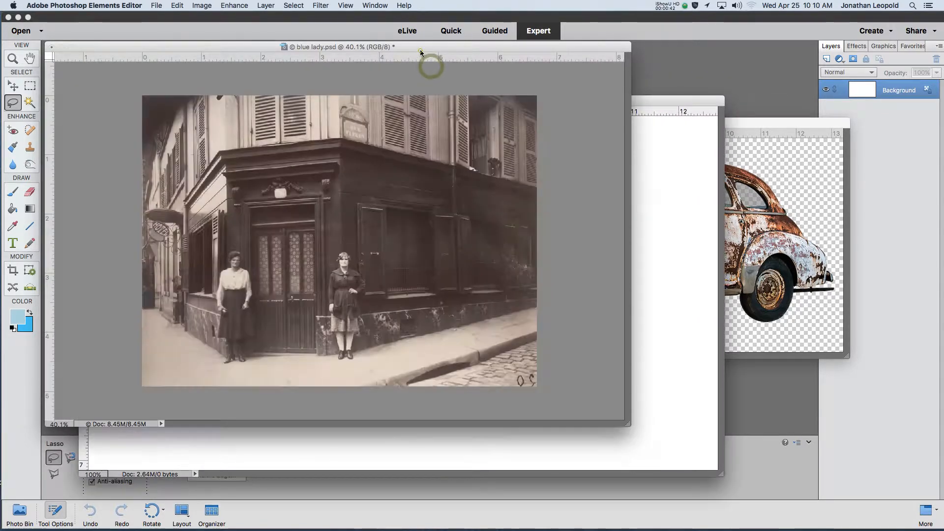
drag(874, 92, 678, 183)
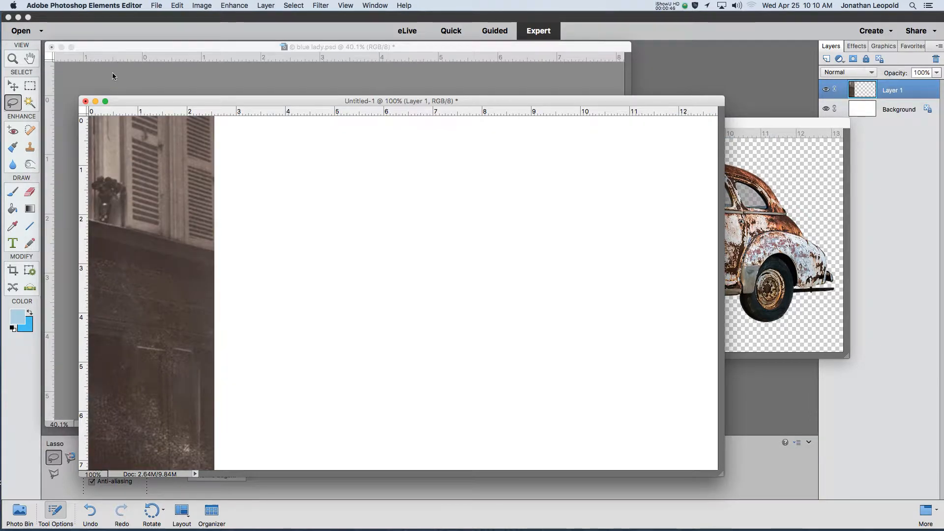
click(52, 48)
click(433, 182)
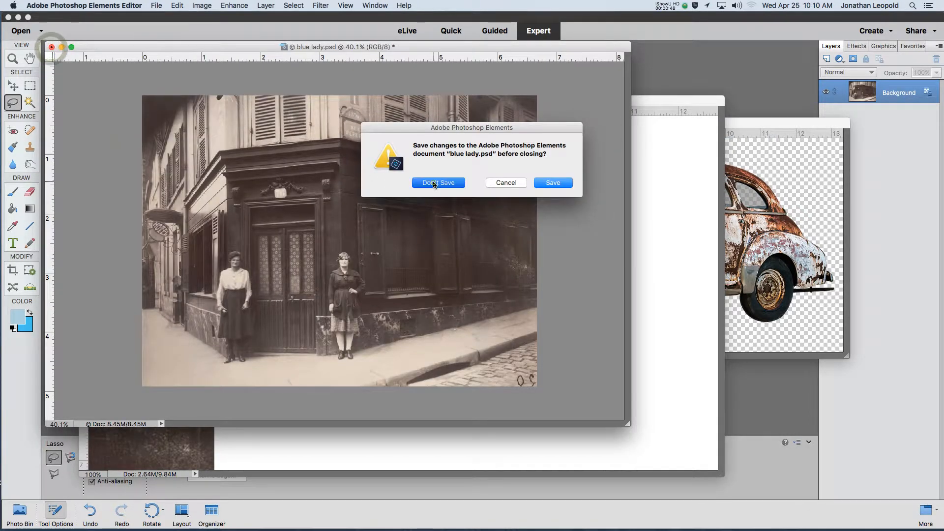
Move the oversized street photo layer so that it covers the whole canvas.
scroll(411, 191, down, 5)
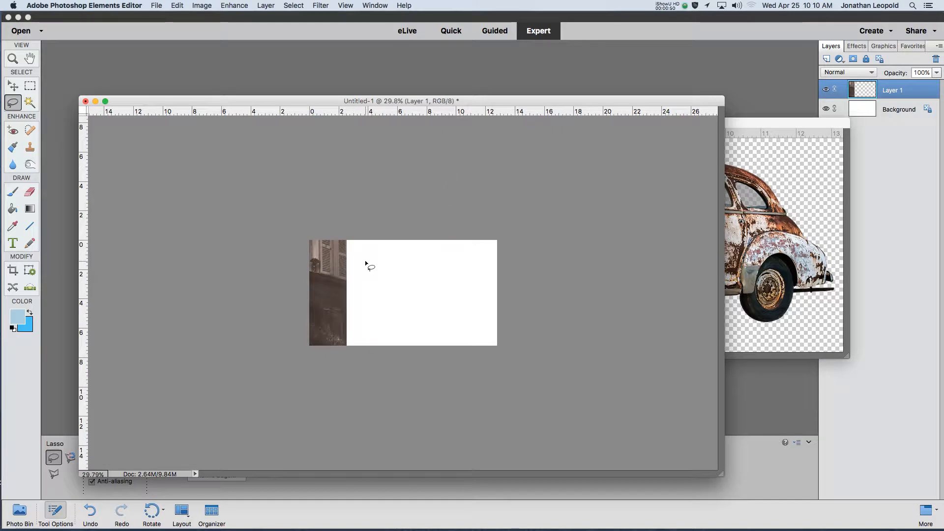
click(13, 86)
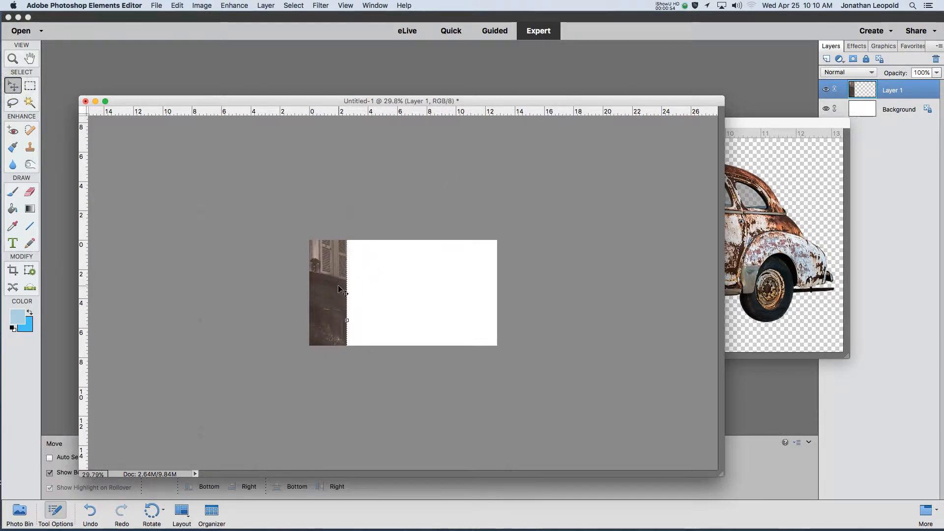
drag(327, 287, 295, 277)
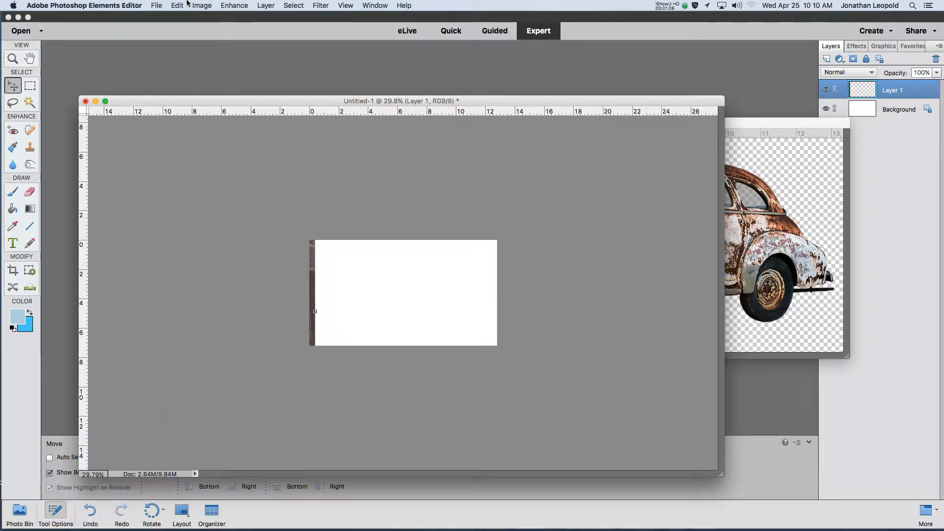
key(super+0)
scroll(417, 326, up, 1)
scroll(416, 325, down, 10)
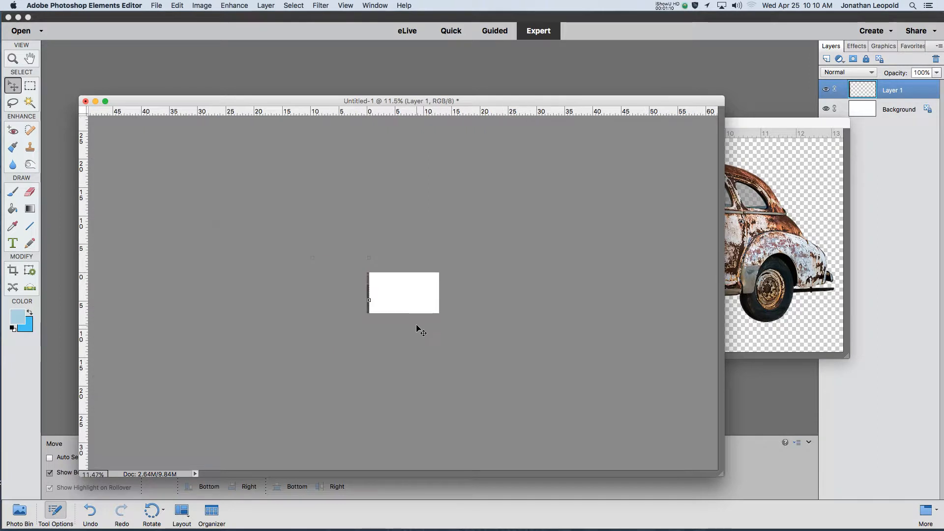
drag(294, 298, 377, 290)
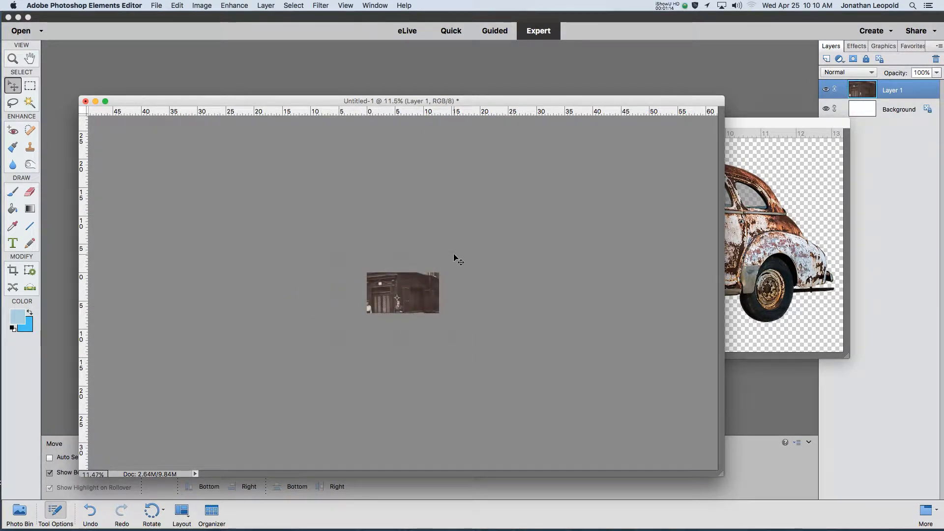
Try scaling the street photo down to fit entirely within the canvas height, and undo the transform.
key(super+t)
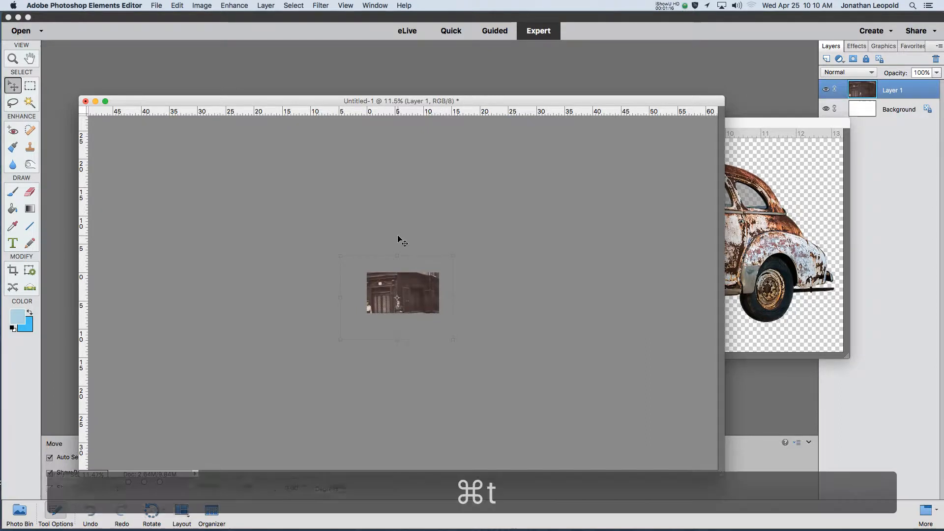
drag(453, 256, 423, 279)
scroll(416, 314, up, 3)
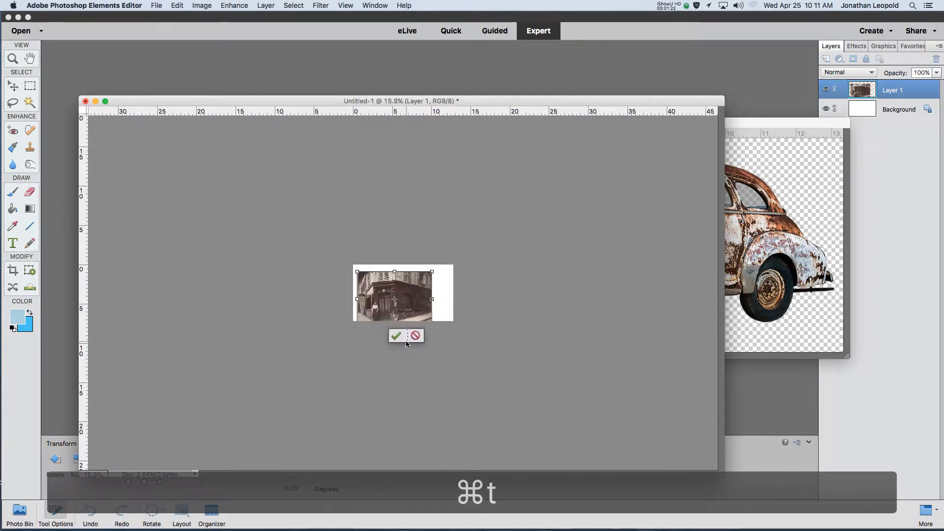
scroll(408, 344, up, 5)
drag(413, 346, 434, 319)
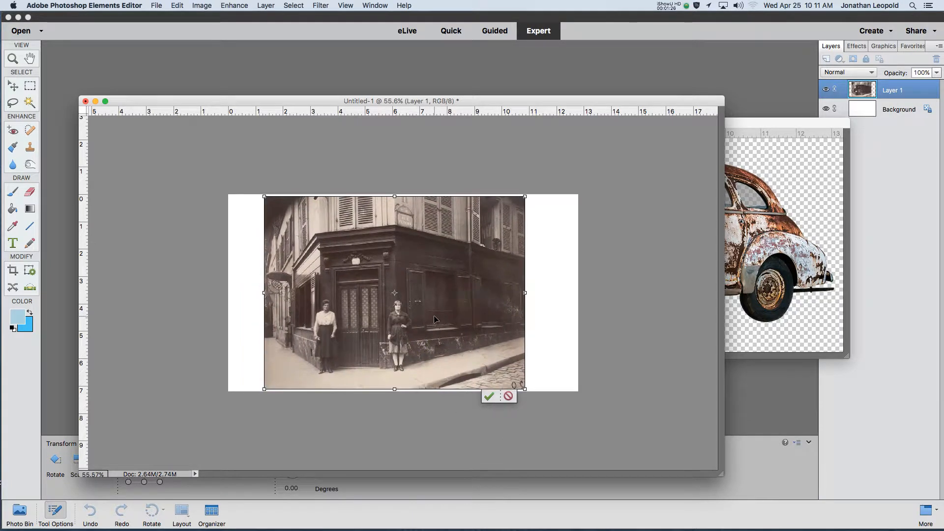
key(Down)
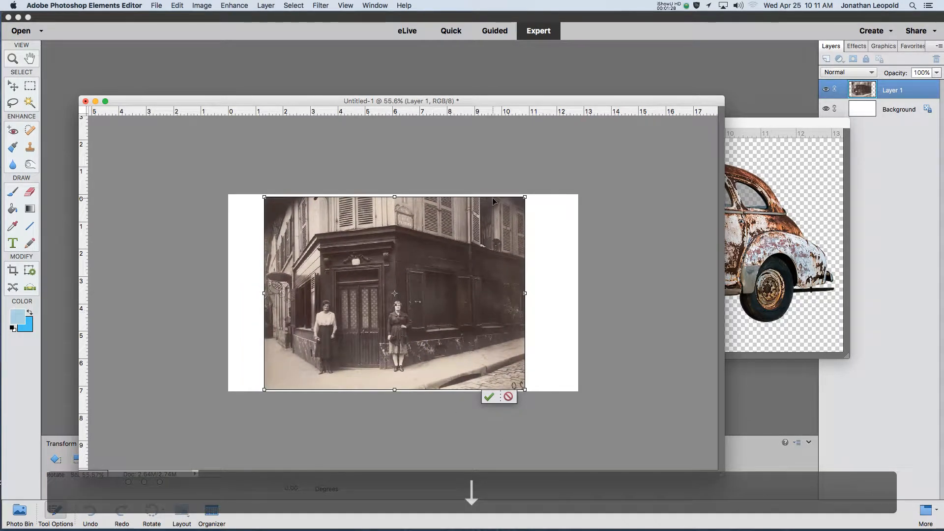
double_click(493, 265)
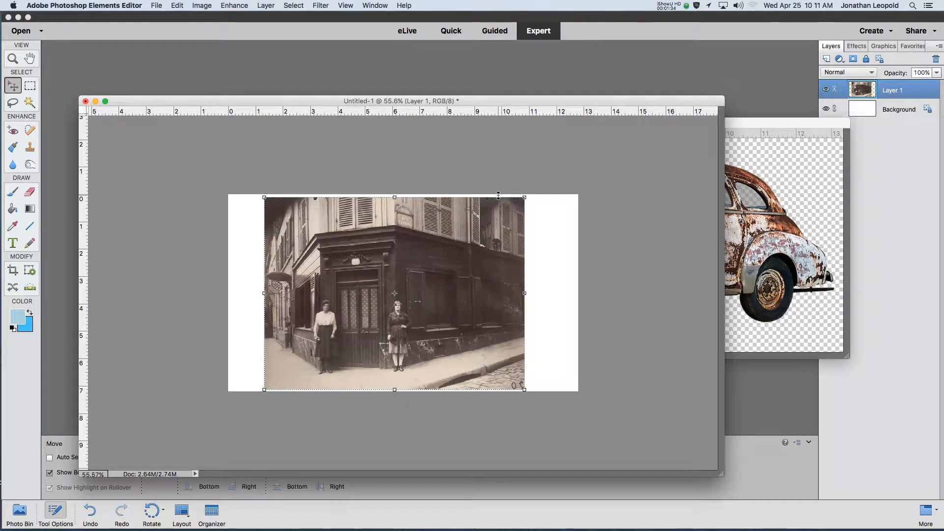
key(super+z)
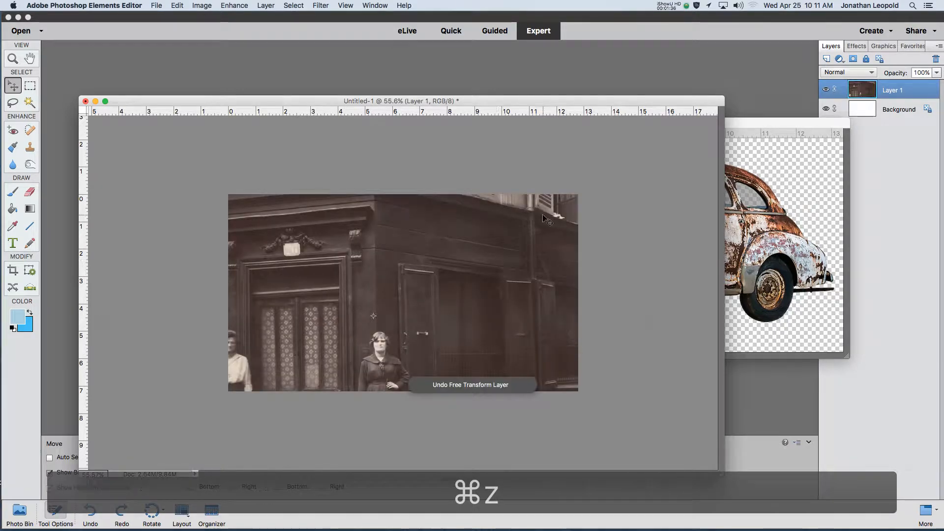
Scale the street photo layer down proportionally to match the canvas width, letting its height extend beyond the canvas, and apply the transform.
key(super+t)
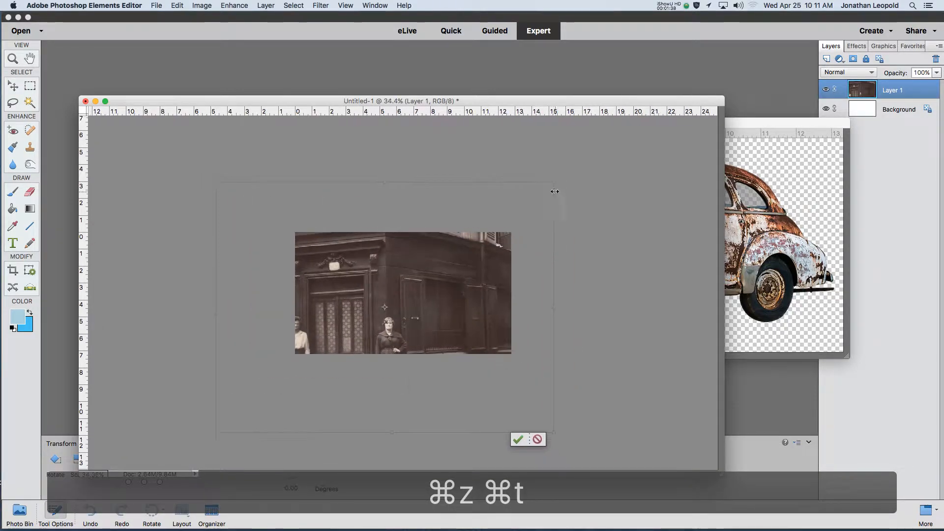
drag(553, 182, 493, 237)
drag(431, 284, 451, 277)
drag(505, 223, 513, 219)
drag(457, 297, 458, 276)
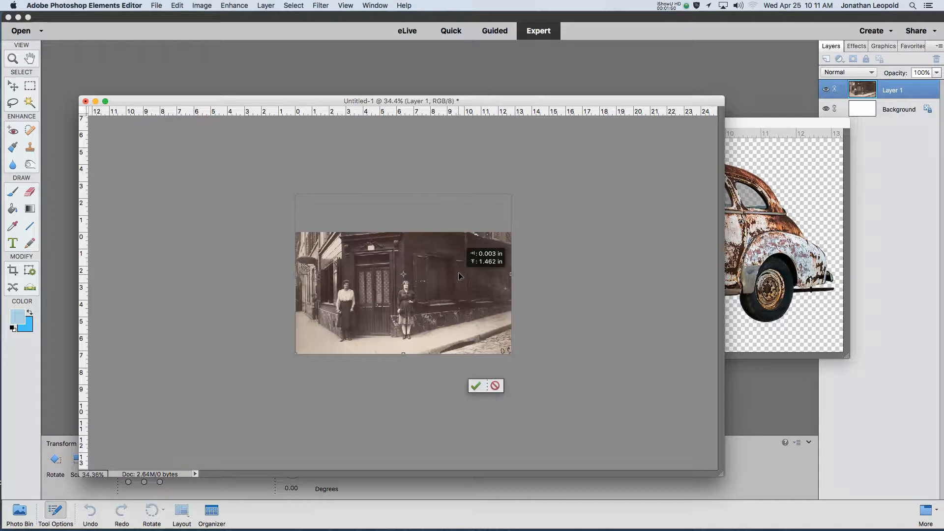
drag(459, 273, 438, 288)
key(Return)
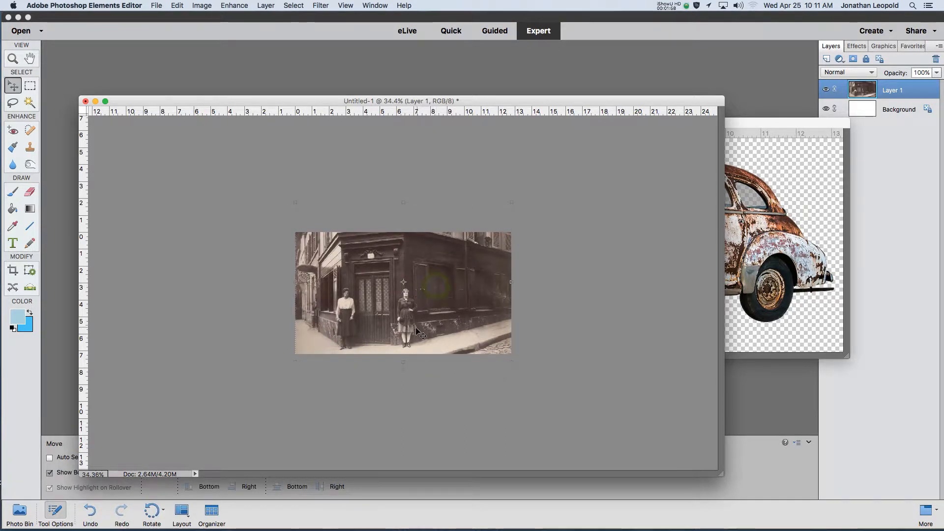
Move the photo layer straight down until its top edge meets the top edge of the canvas.
key(super+0)
scroll(412, 349, up, 4)
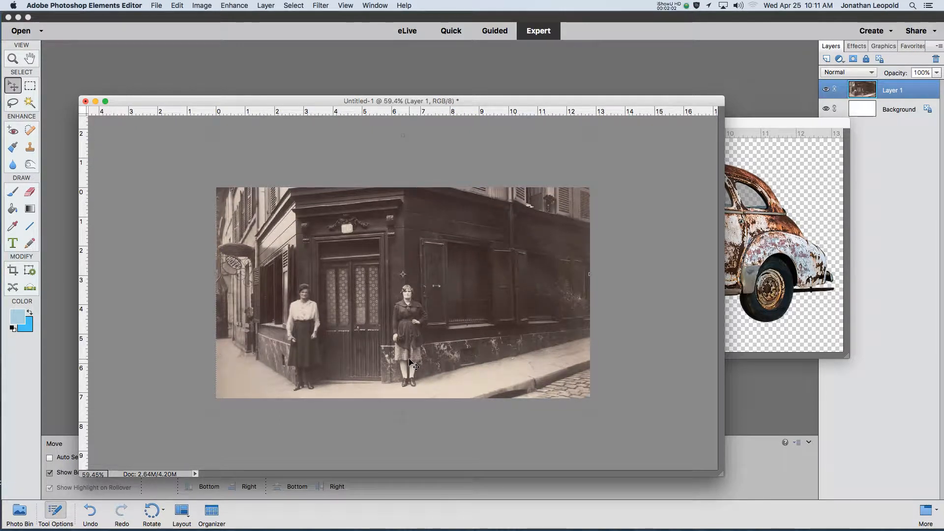
scroll(412, 364, down, 2)
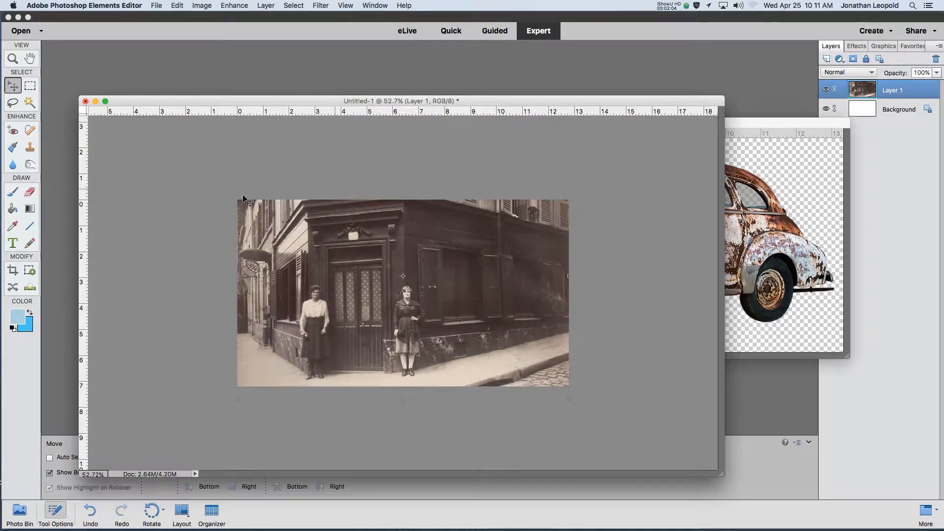
scroll(634, 363, down, 1)
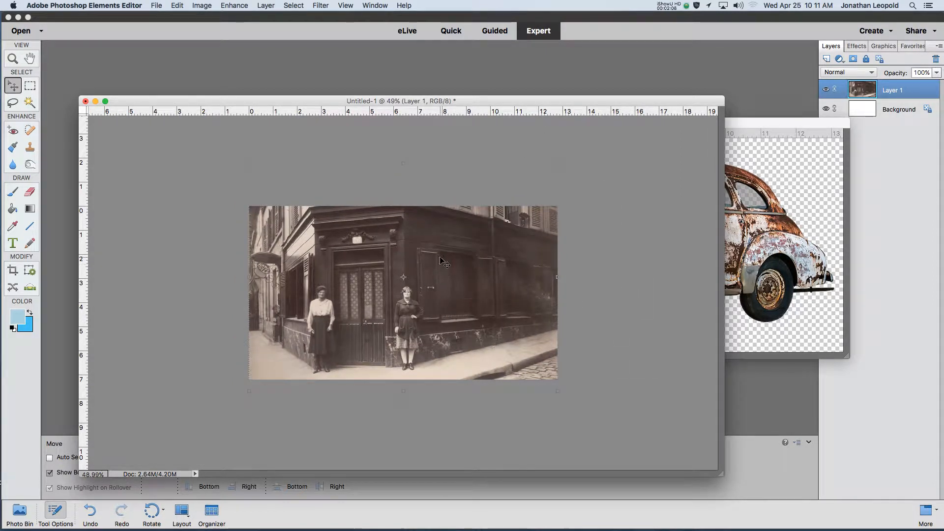
drag(441, 260, 439, 295)
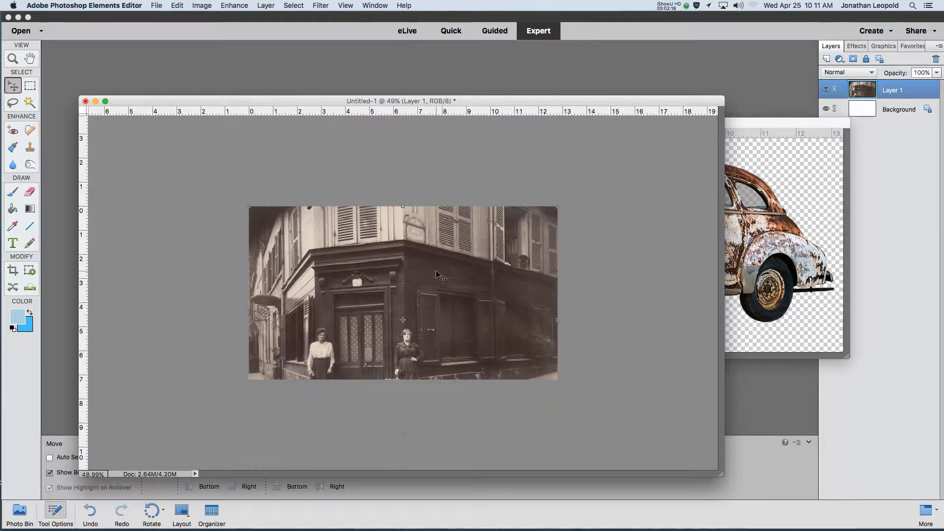
Save the document as 001.psd in a new folder named "transporter 2" inside the transporter folder.
key(super+shift+s)
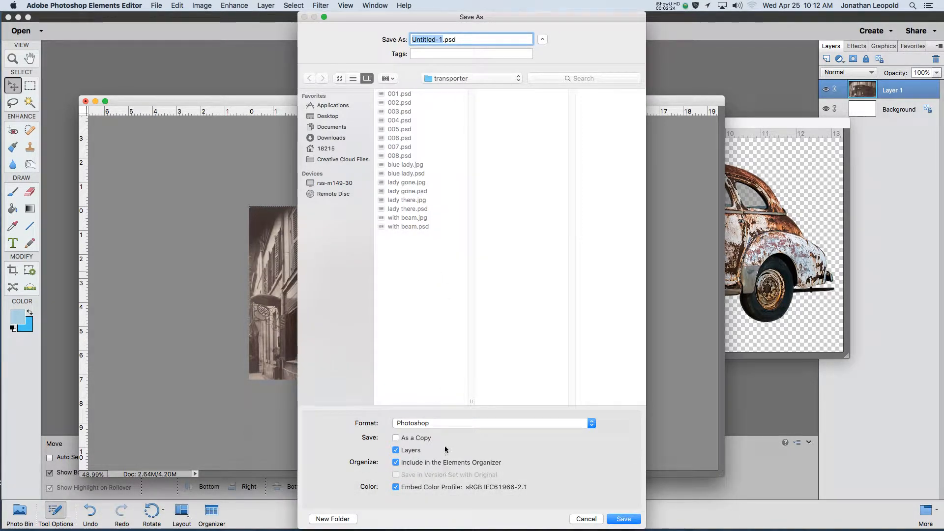
click(334, 519)
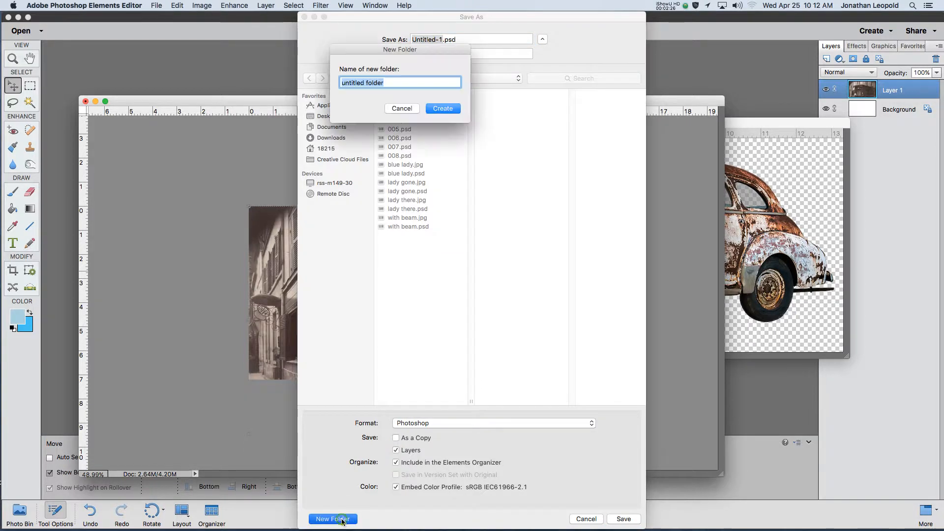
text(transporter 2)
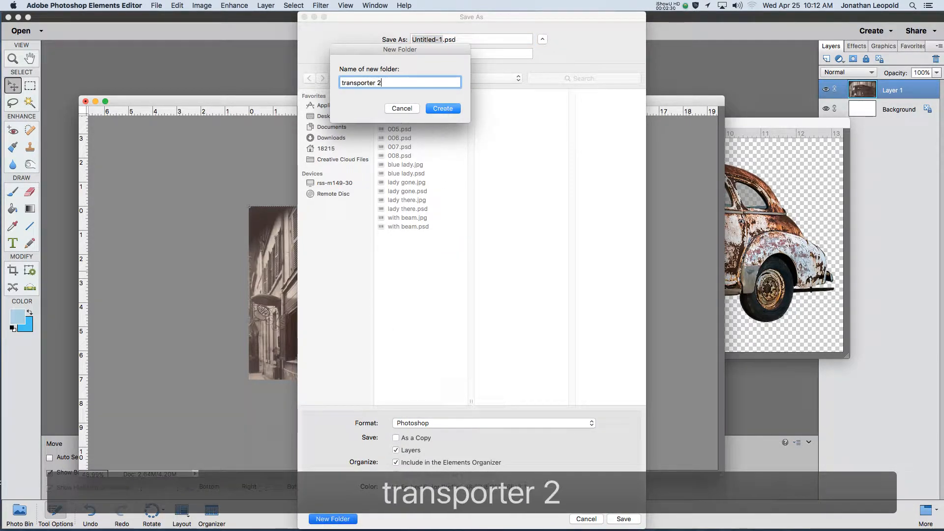
click(442, 108)
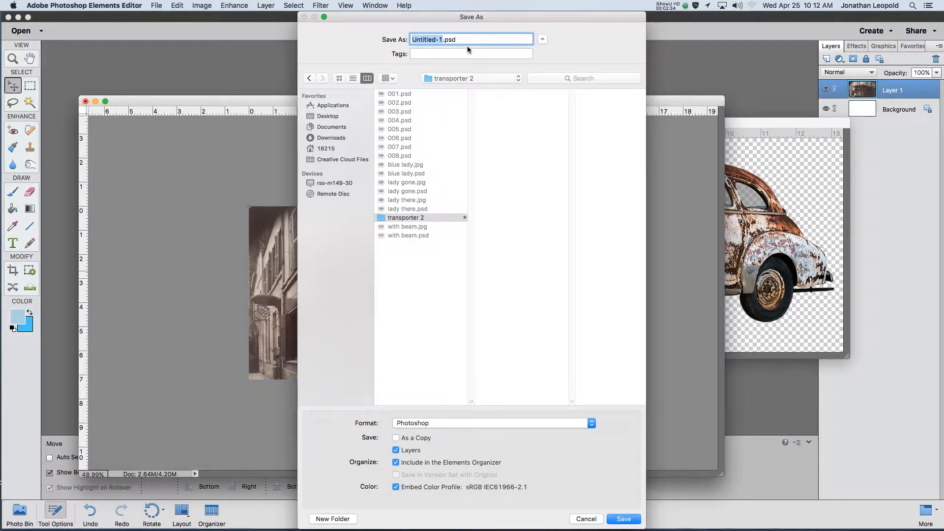
text(001)
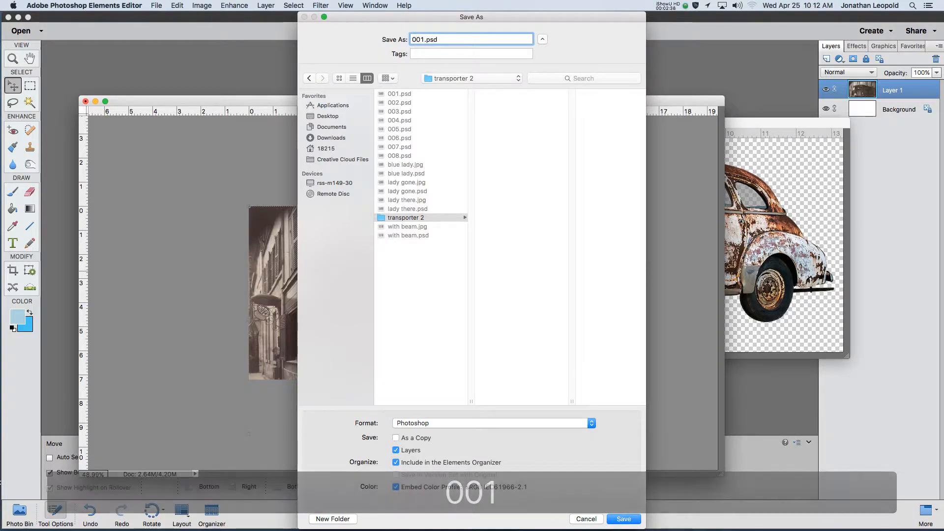
key(Return)
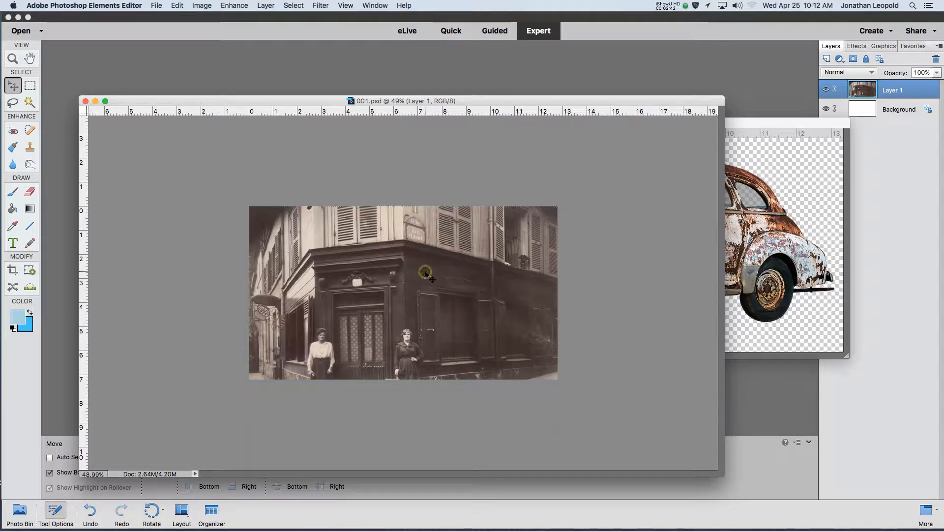
Shift the photo layer partway up the canvas and save this frame as 002.psd.
drag(427, 274, 427, 249)
key(cmd+shift+s)
text(002.psd)
key(Return)
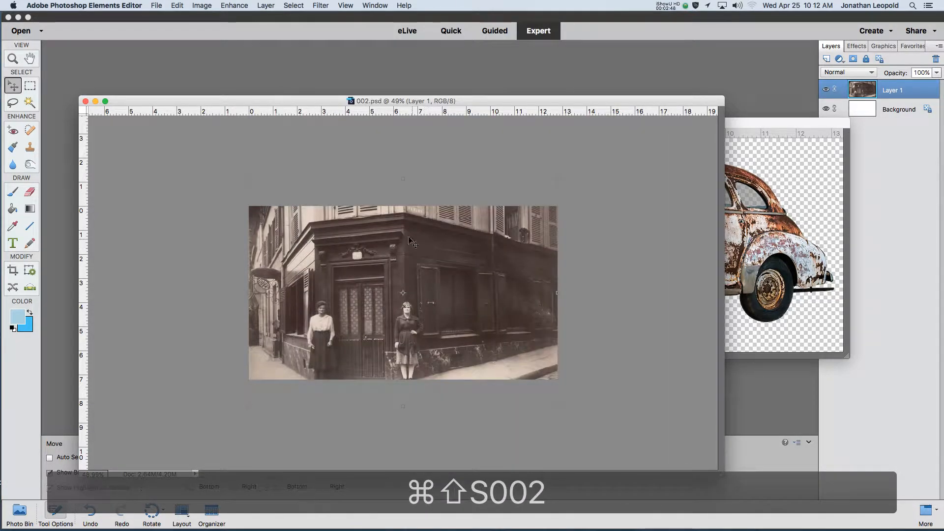
Shift the photo layer up until its bottom edge meets the canvas bottom and save this frame as 003.psd.
drag(413, 284, 414, 258)
key(super+shift+s)
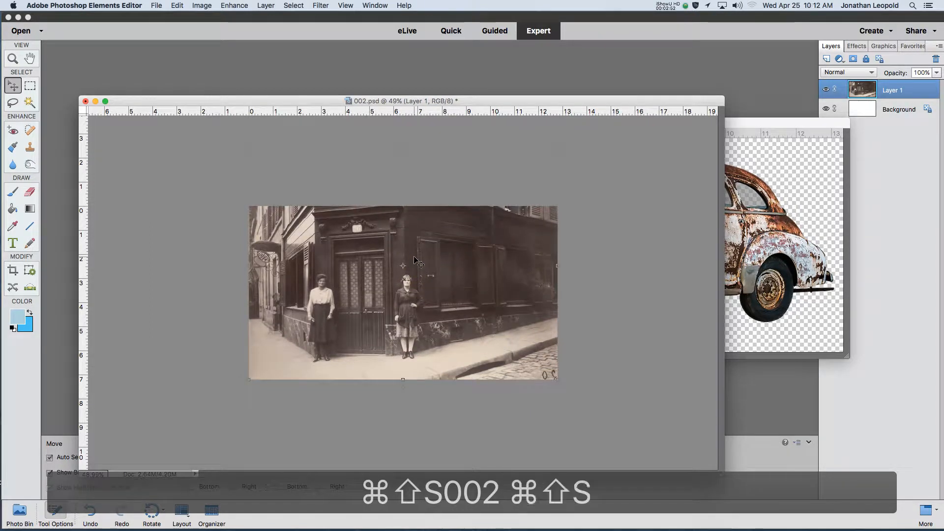
text(003.psd)
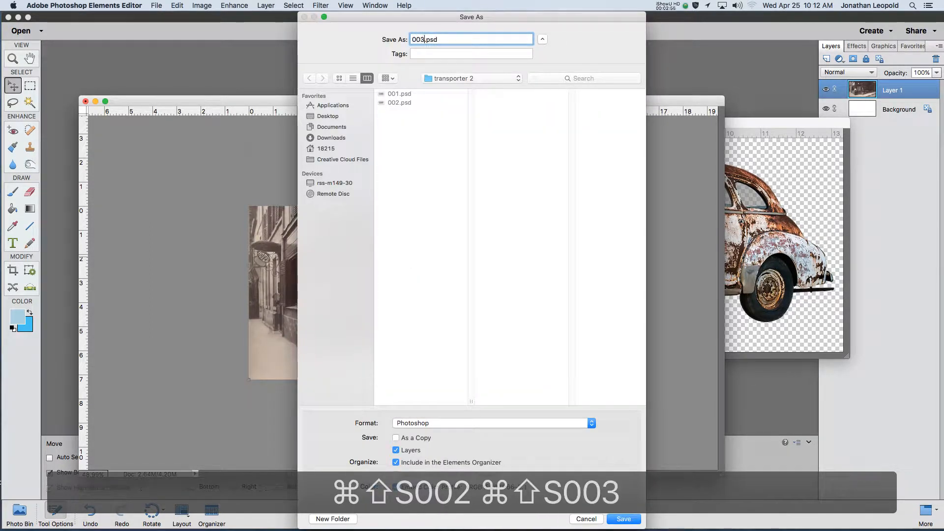
key(Return)
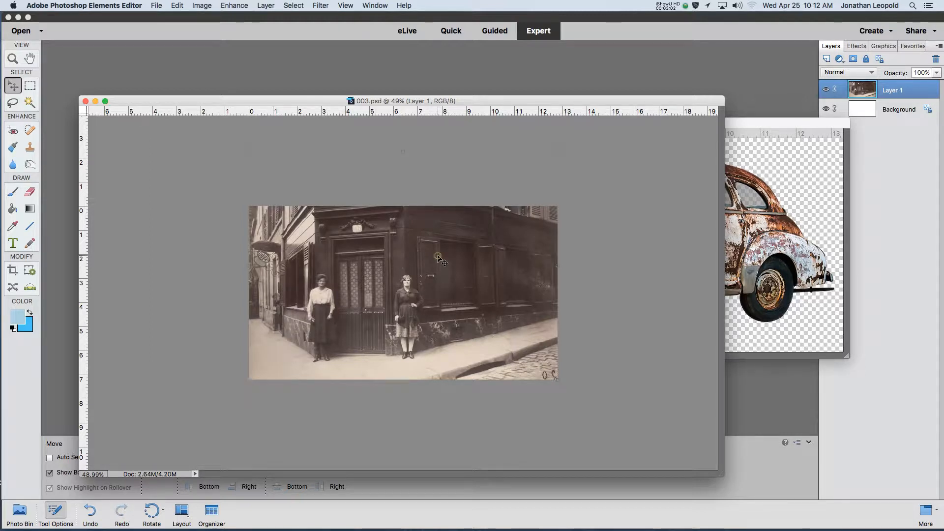
Shift the photo layer slightly back down and save the frame over the existing 003.psd.
drag(438, 258, 436, 269)
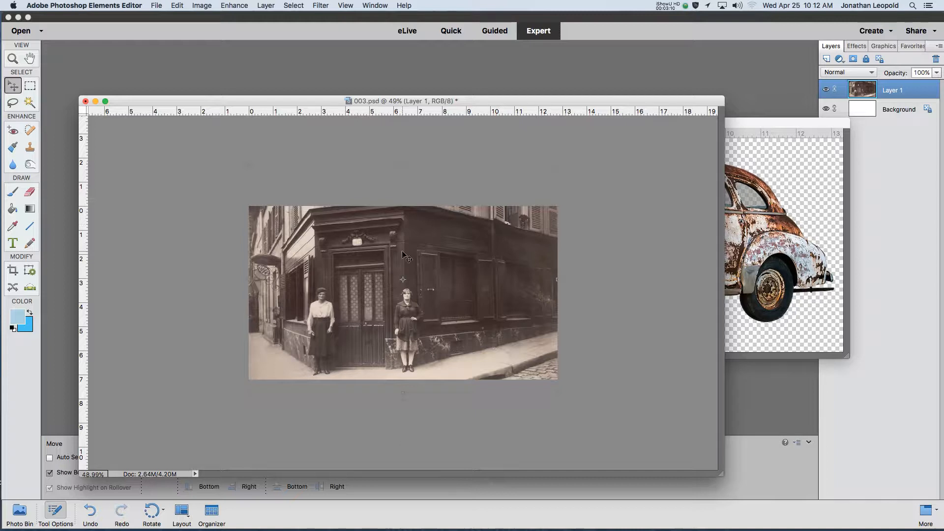
key(super+shift+s)
click(408, 114)
click(625, 519)
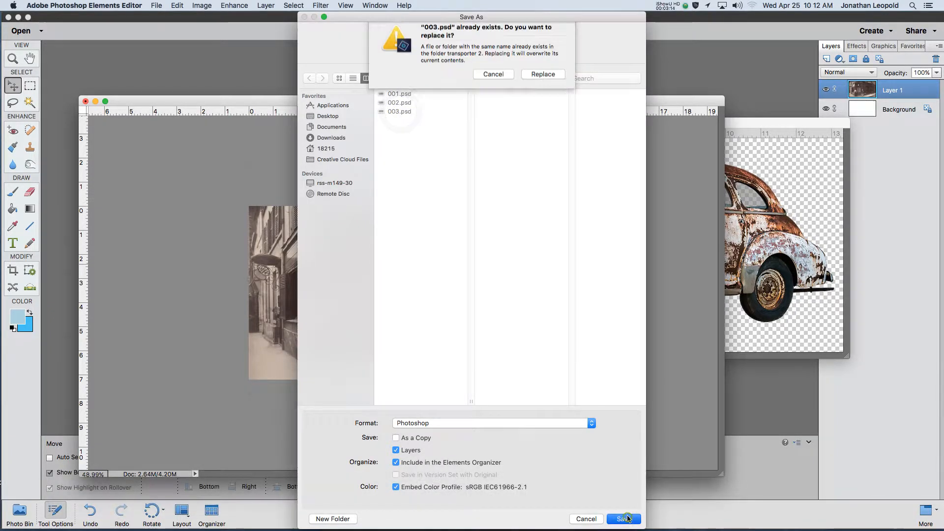
click(543, 74)
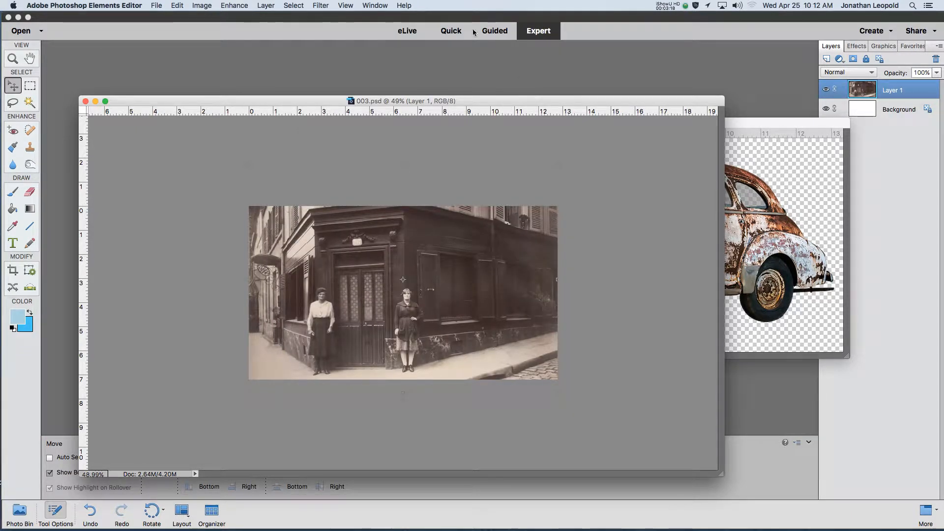
Arrange the document windows so the enlarged 003.psd covers the car image, framing the woman beside the door.
drag(477, 102, 470, 69)
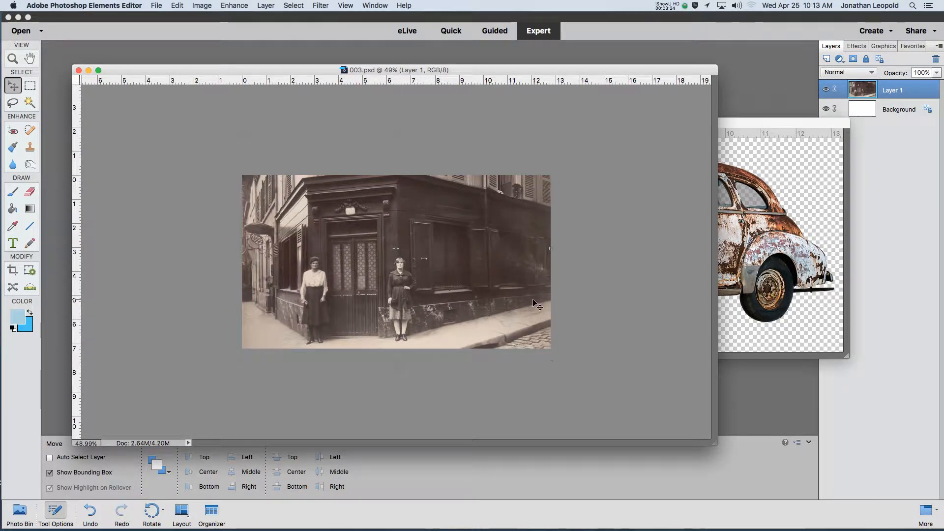
scroll(459, 332, up, 6)
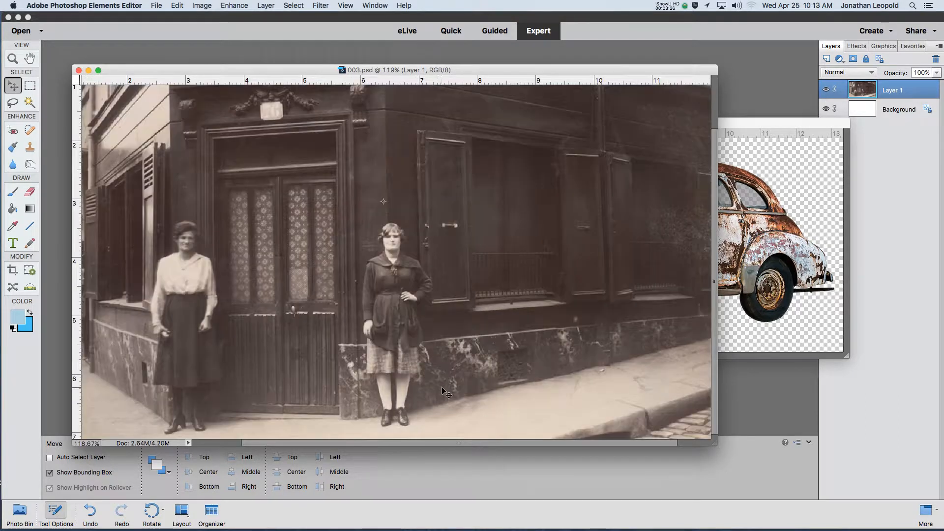
scroll(436, 390, up, 1)
key(space)
drag(403, 330, 388, 316)
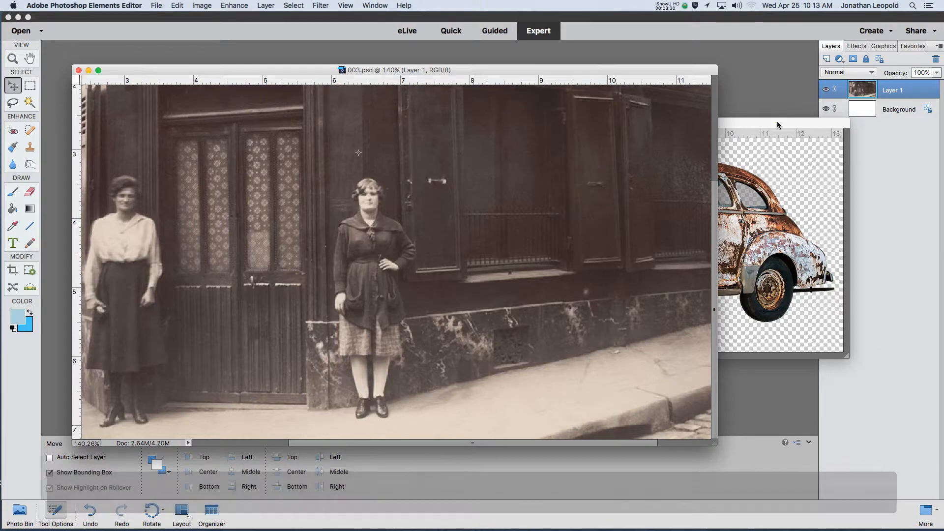
drag(777, 121, 651, 137)
click(549, 68)
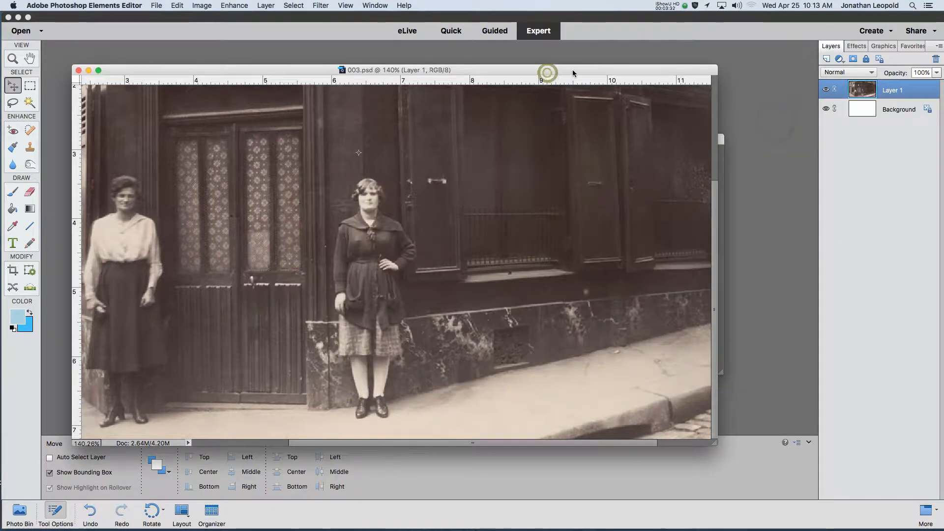
drag(577, 72, 603, 55)
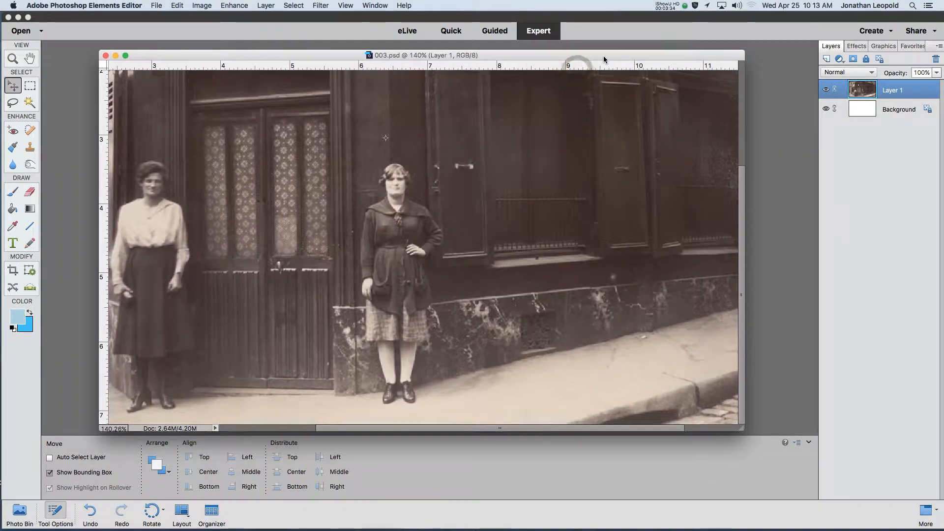
Choose the Clone Stamp tool and add a new empty layer above the street photo layer, keeping it selected.
click(30, 149)
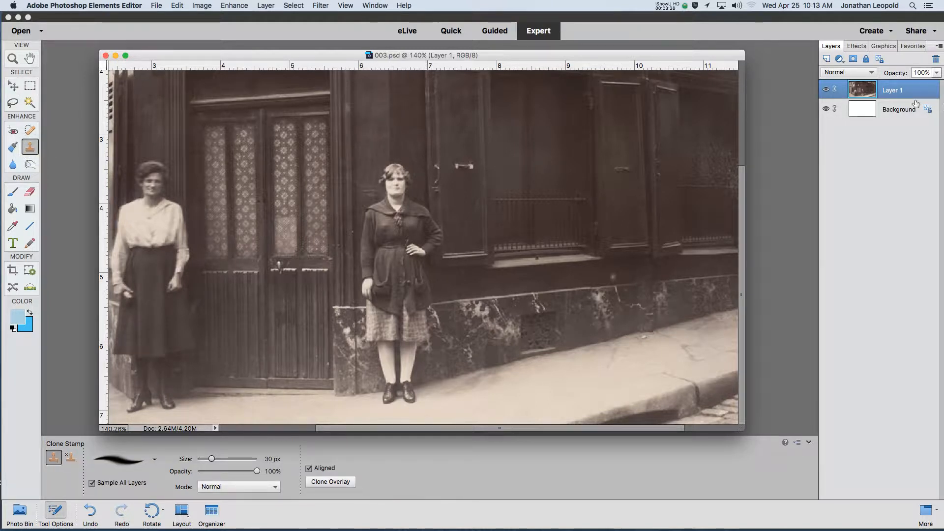
click(826, 59)
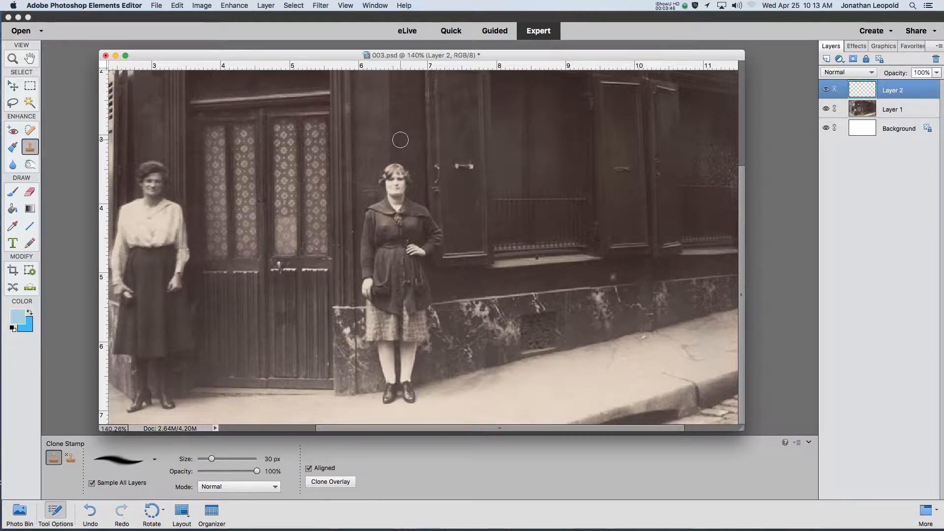
scroll(400, 143, up, 2)
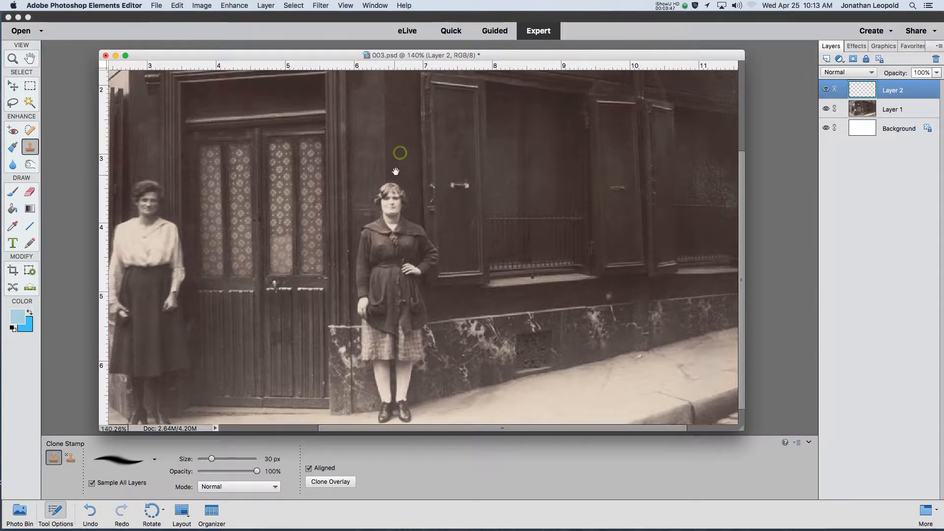
click(892, 109)
click(886, 90)
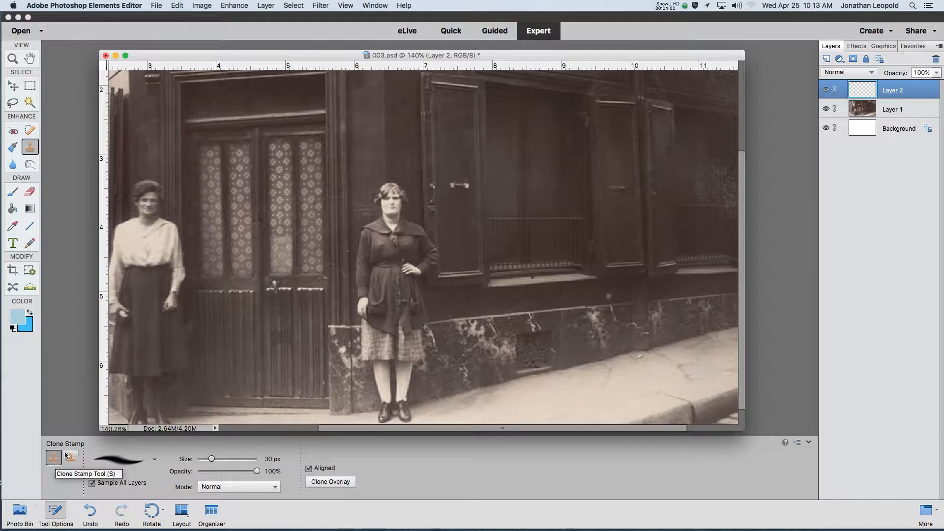
Sample the wall edge above the head of the woman right of the door and enlarge the clone brush to 80 px.
alt+click(385, 102)
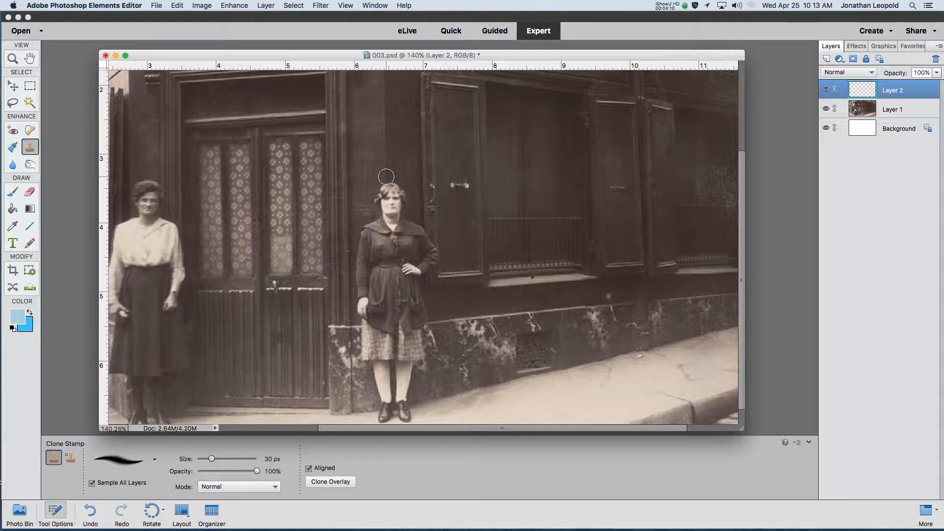
scroll(386, 185, up, 5)
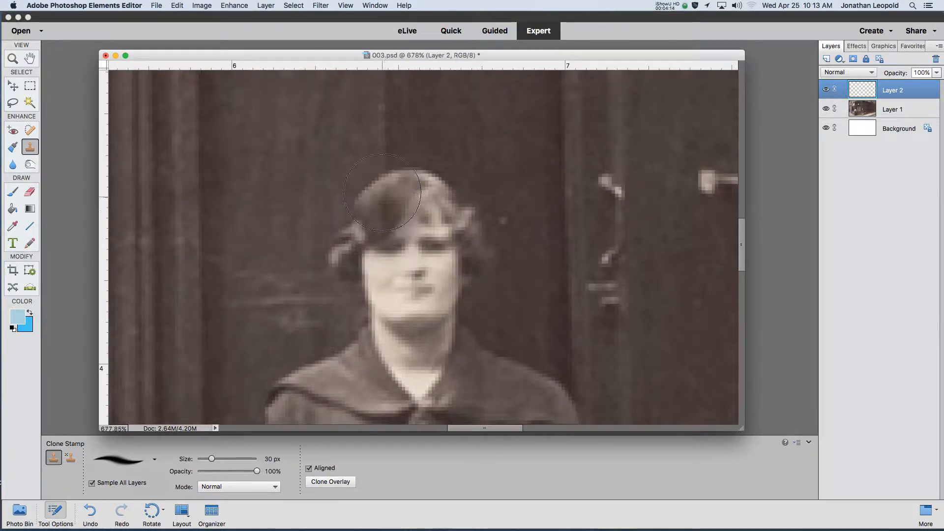
scroll(382, 188, down, 8)
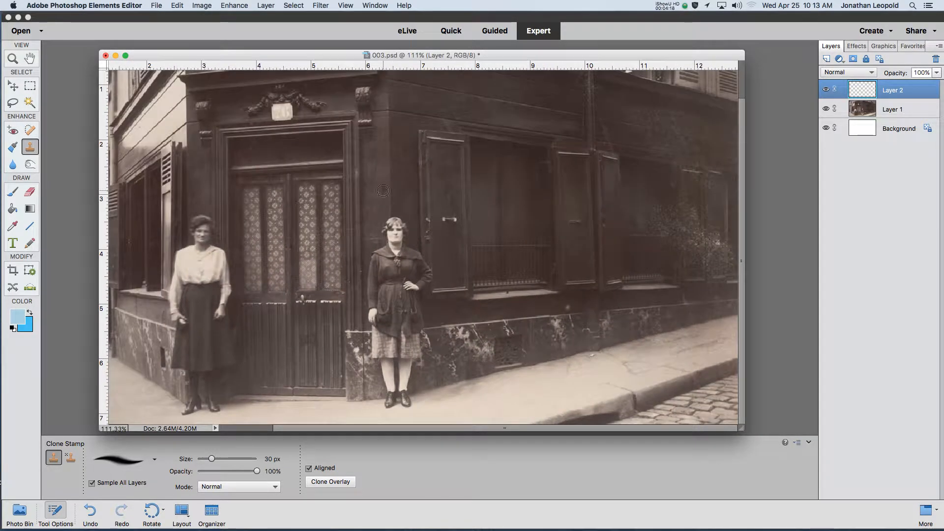
key(bracketright)
key(bracketright)
key(bracketright)
key(bracketright)
key(bracketright)
key(bracketright)
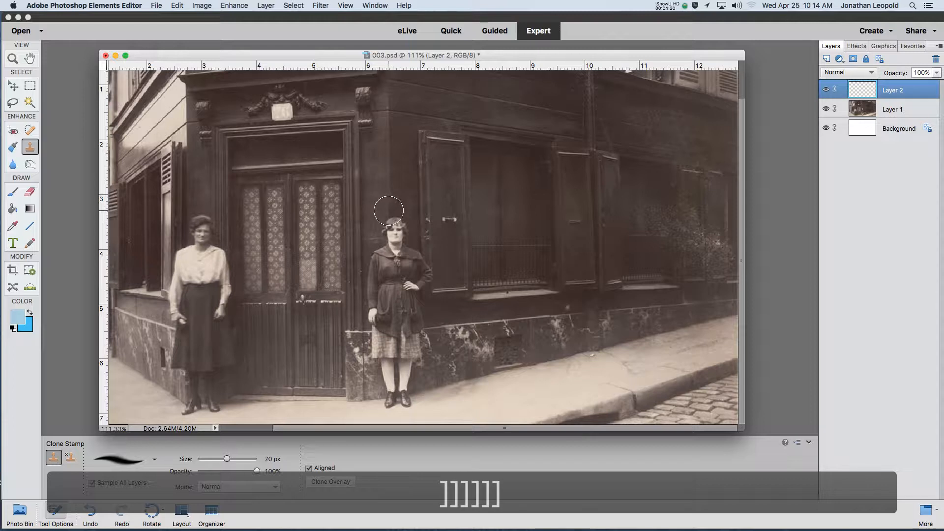
key(bracketright)
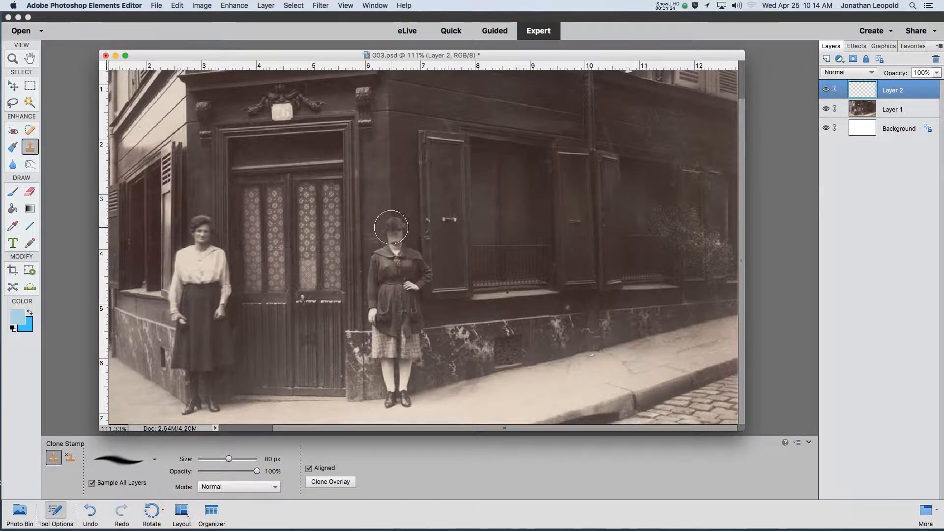
Clone the wall edge over the head and shoulders of the woman right of the door.
mouse_move(391, 227)
mouse_down()
mouse_move(391, 214)
mouse_move(396, 221)
mouse_up()
scroll(396, 221, up, 5)
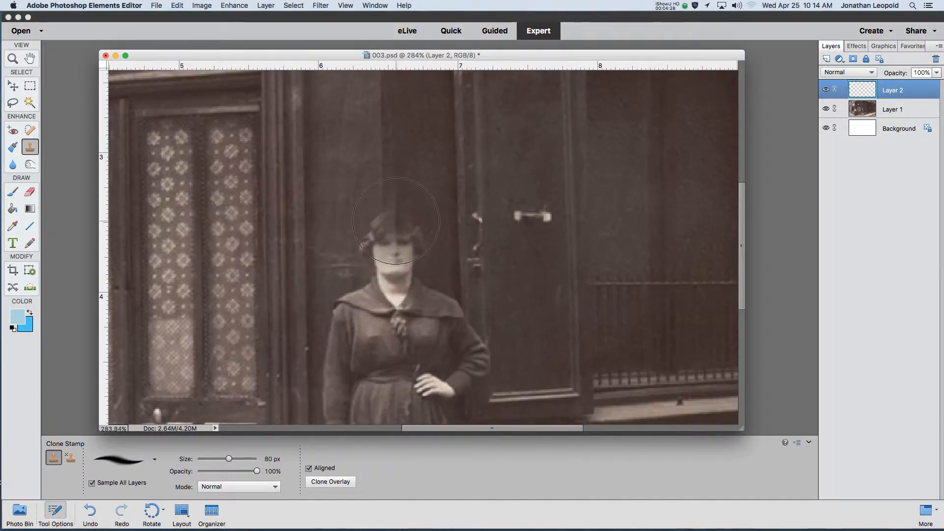
scroll(396, 221, up, 2)
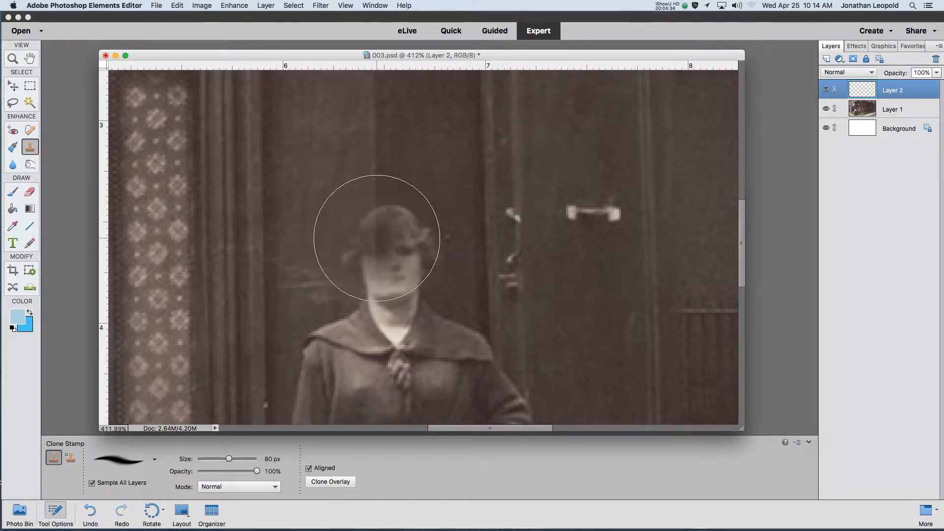
mouse_move(378, 240)
mouse_down()
mouse_move(379, 250)
mouse_move(370, 195)
mouse_move(399, 214)
mouse_move(386, 271)
mouse_move(339, 276)
mouse_move(337, 301)
mouse_move(405, 305)
mouse_move(352, 338)
mouse_move(371, 343)
mouse_move(402, 192)
mouse_move(399, 147)
mouse_up()
scroll(387, 281, down, 5)
scroll(386, 282, down, 3)
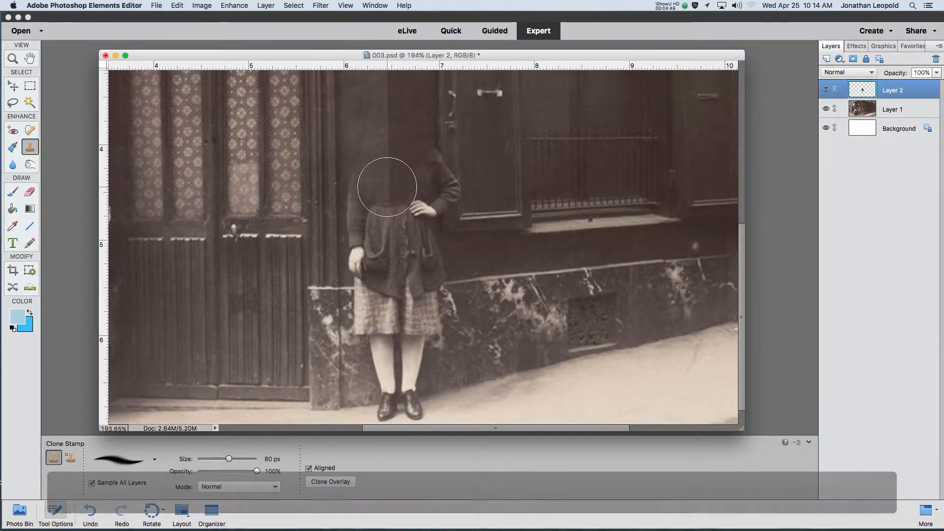
scroll(386, 175, down, 3)
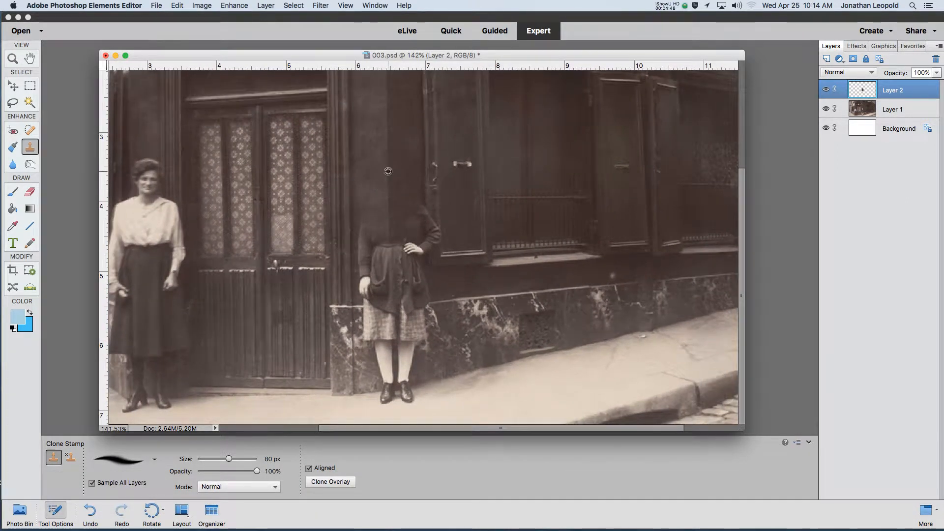
Resample the wall edge higher up and clone it down over the woman's torso and arms to just above her skirt.
alt+click(387, 120)
drag(386, 223, 387, 259)
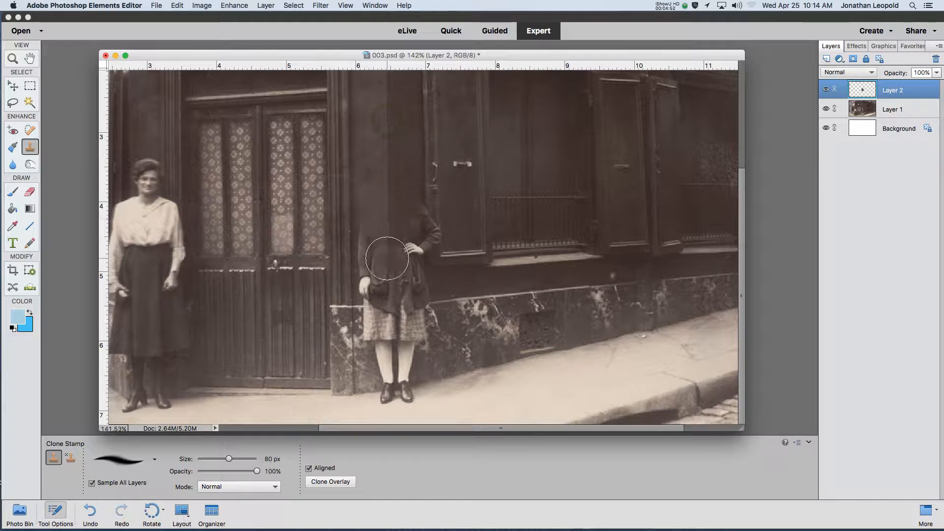
mouse_move(388, 226)
mouse_down()
mouse_move(400, 195)
mouse_move(388, 204)
mouse_move(389, 248)
mouse_up()
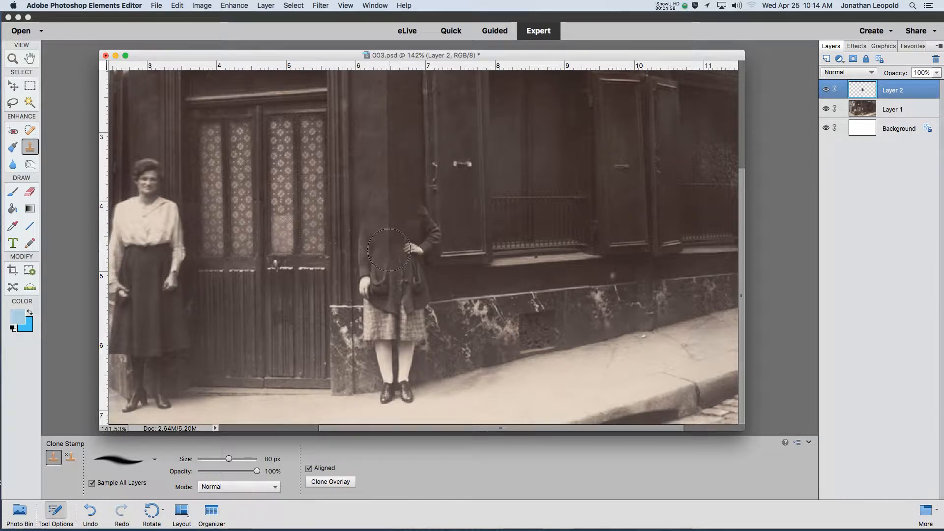
drag(389, 250, 375, 235)
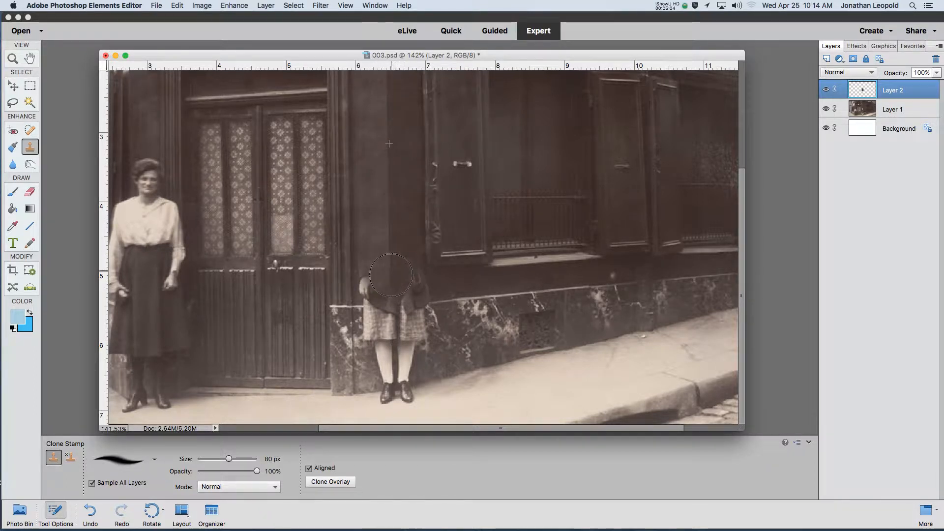
drag(403, 283, 388, 281)
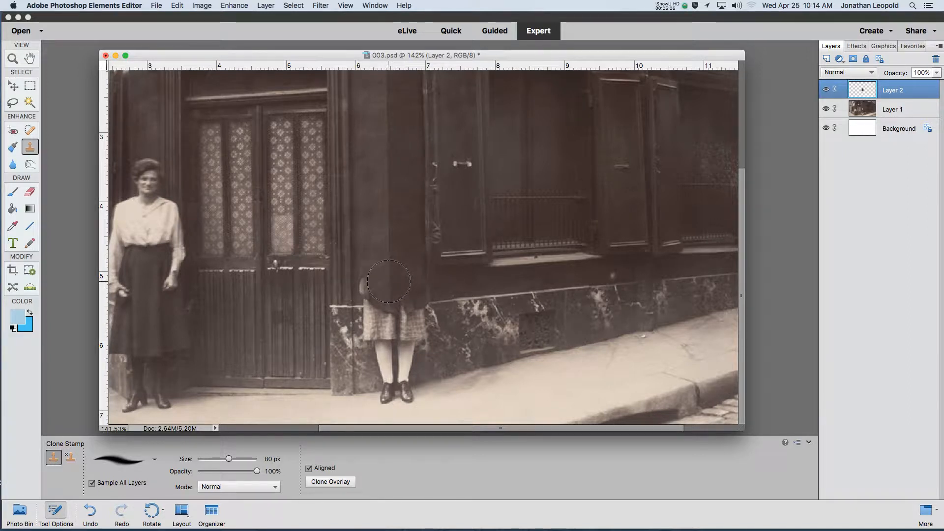
drag(468, 278, 480, 324)
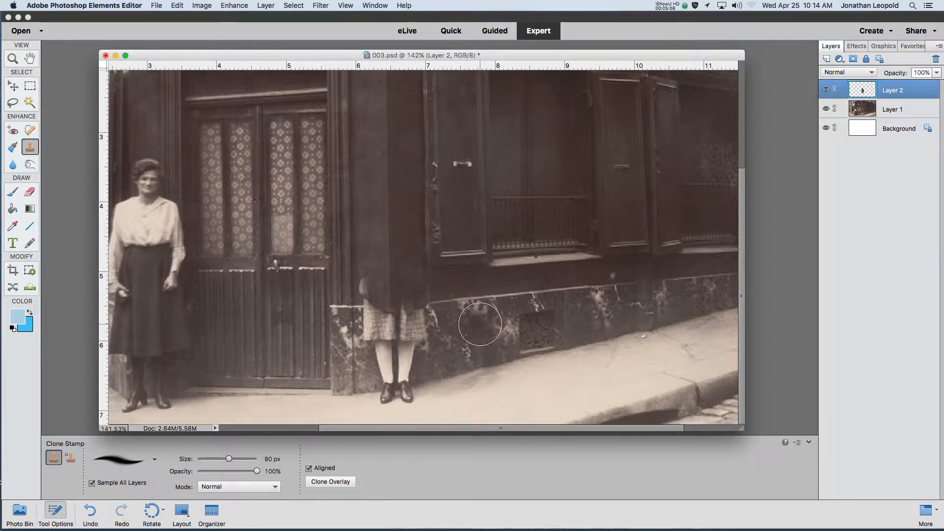
Reduce the clone brush to 40 px and clone clean shutter frame over the remains of the woman's elbow.
scroll(436, 248, up, 5)
key(bracketleft)
key(bracketleft)
key(bracketleft)
key(bracketleft)
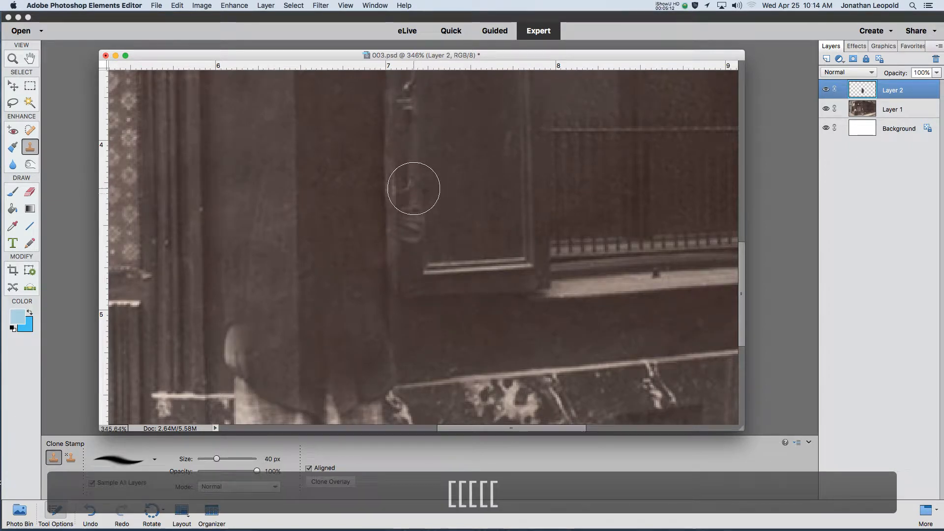
scroll(418, 202, up, 3)
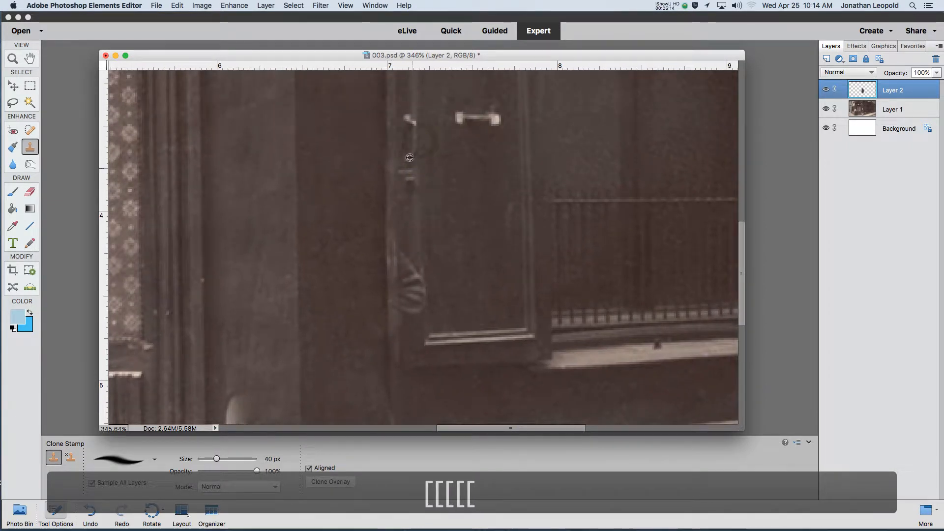
alt+click(387, 202)
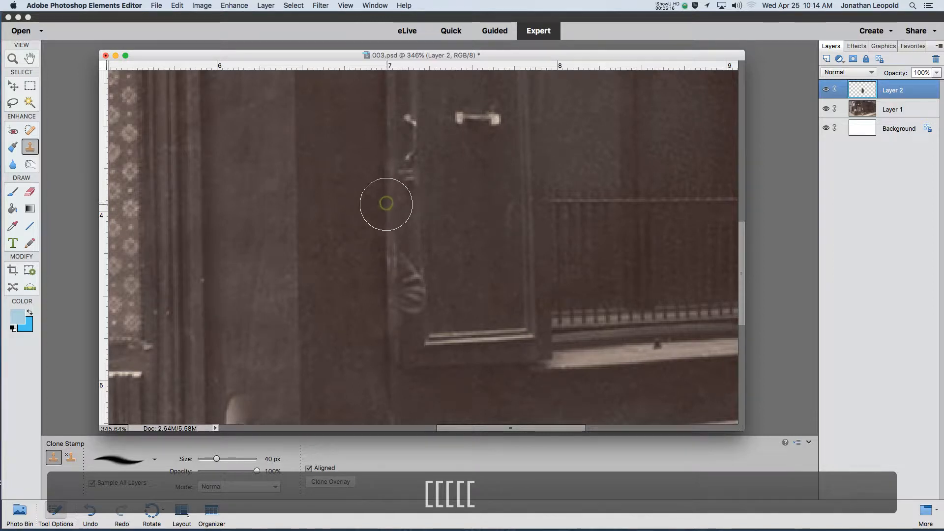
mouse_move(382, 274)
mouse_down()
mouse_move(400, 268)
mouse_move(387, 279)
mouse_move(406, 286)
mouse_up()
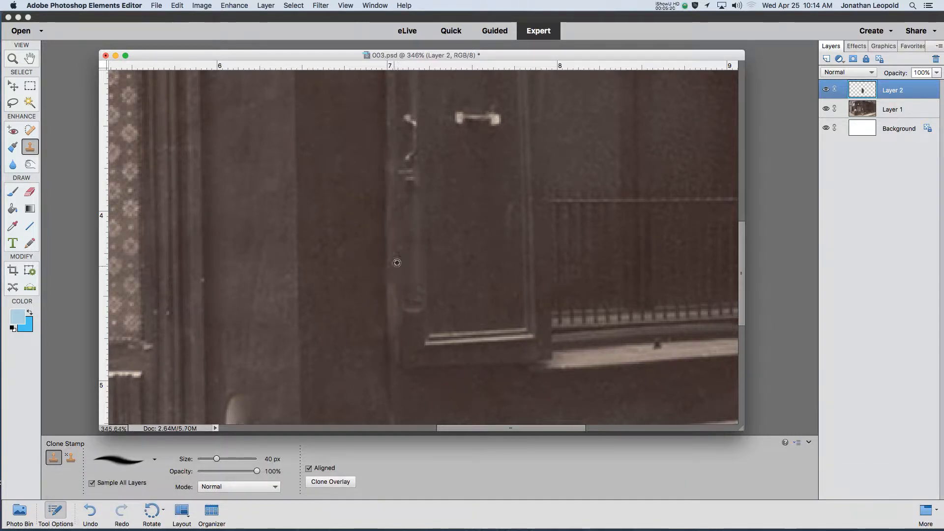
alt+click(410, 235)
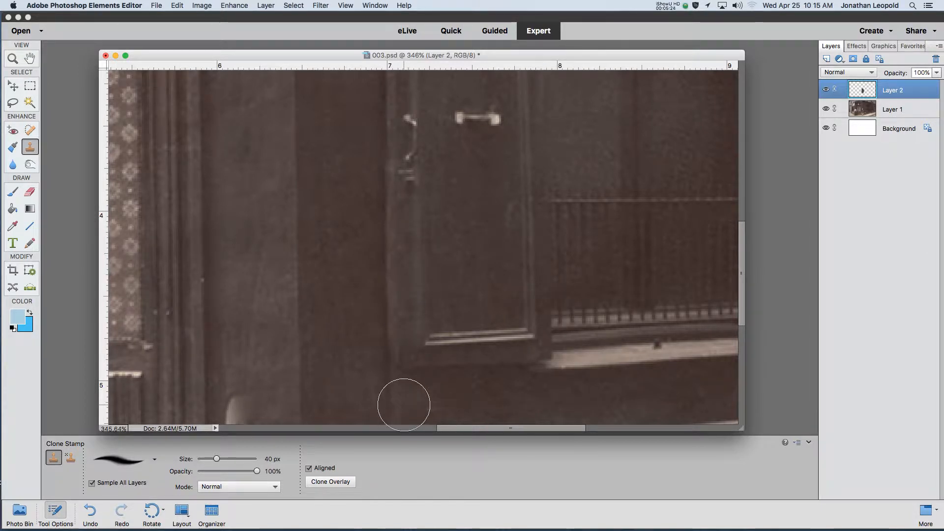
scroll(337, 327, down, 3)
drag(390, 341, 478, 160)
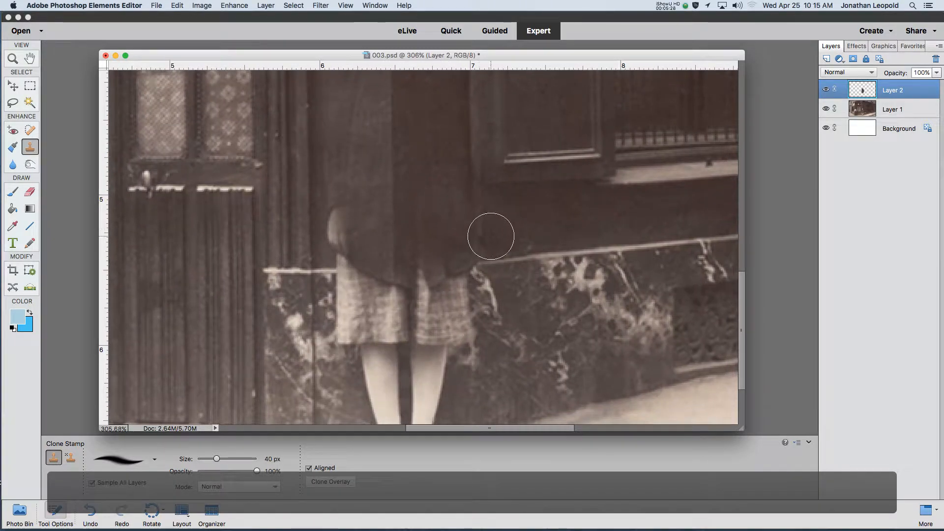
Reduce the clone brush to 25 px, sample the shutter's lower edge and clone it down over the remaining sleeve edge above the marble wall.
key(bracketleft)
key(bracketleft)
key(bracketleft)
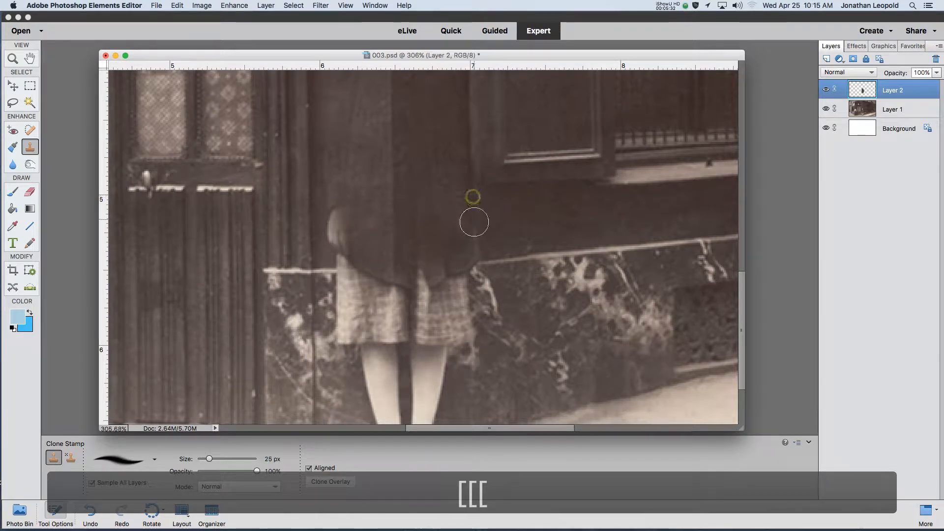
alt+click(473, 202)
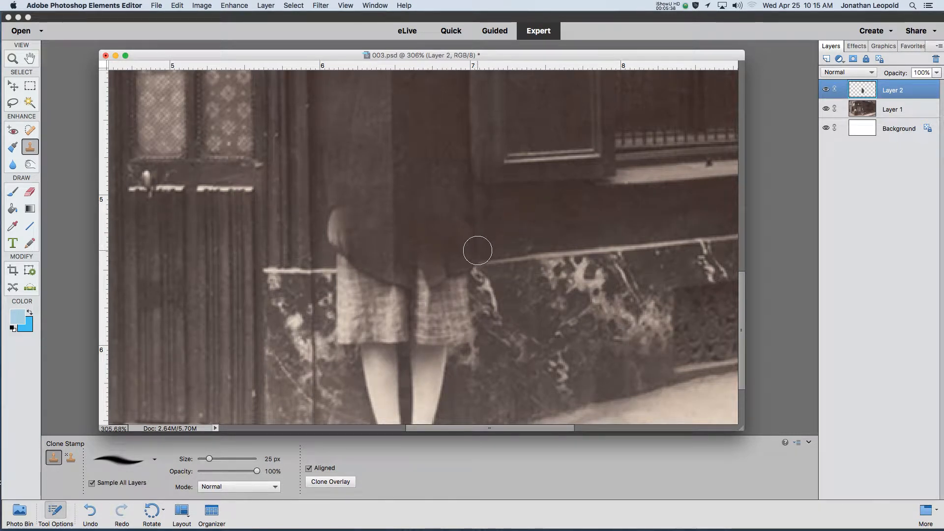
drag(475, 249, 468, 241)
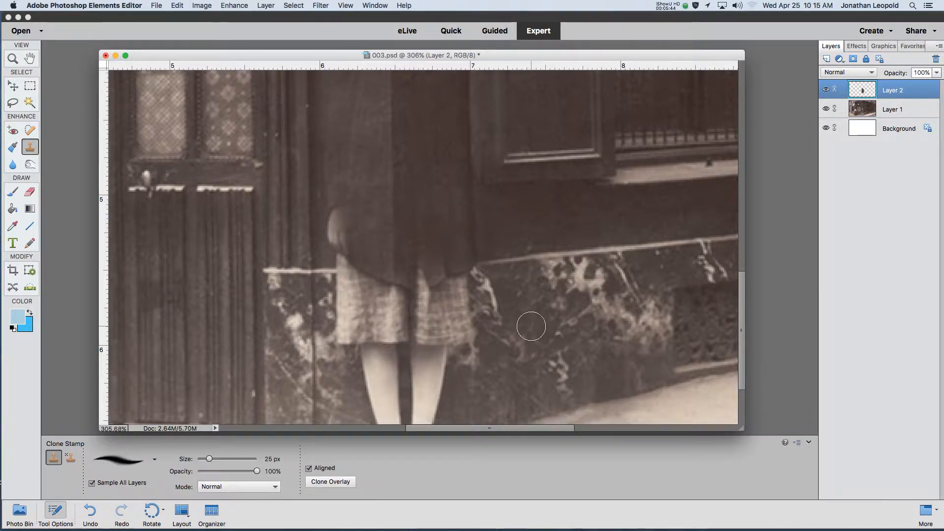
Enlarge the clone brush to 45 px and clone sampled marble from the right over the woman's skirt and upper legs.
key(bracketright)
key(bracketright)
key(bracketright)
key(bracketright)
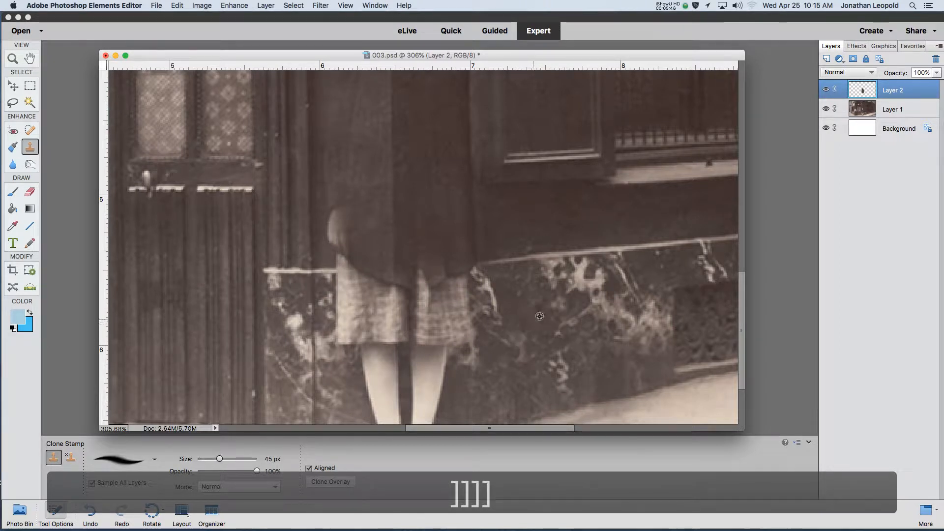
alt+click(560, 305)
mouse_move(475, 339)
mouse_down()
mouse_move(392, 366)
mouse_move(467, 405)
mouse_move(396, 394)
mouse_move(440, 360)
mouse_move(357, 337)
mouse_up()
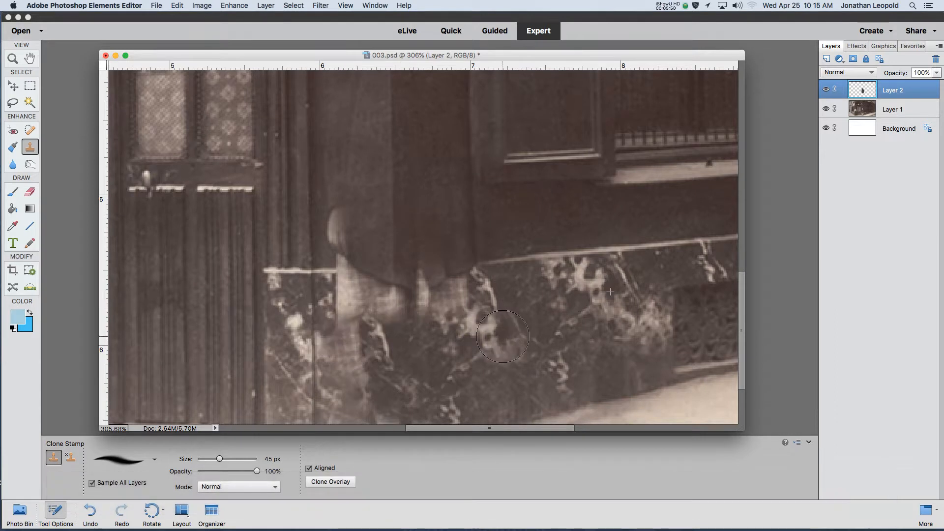
alt+click(588, 296)
drag(506, 318, 402, 330)
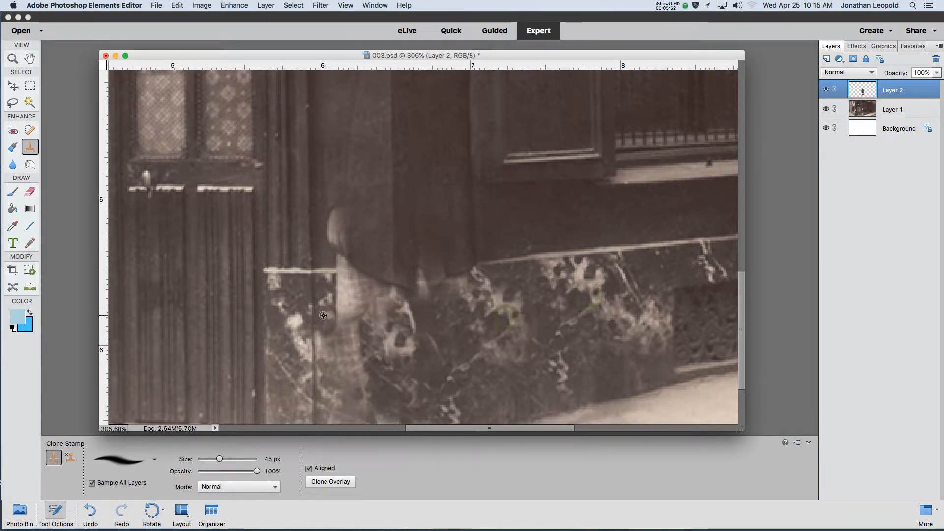
Try to clone over the remaining skirt from a sample taken low on the marble wall, and undo the stroke.
alt+click(470, 392)
mouse_move(452, 306)
mouse_down()
mouse_move(432, 298)
mouse_move(340, 317)
mouse_move(373, 308)
mouse_move(348, 312)
mouse_move(354, 341)
mouse_move(486, 359)
mouse_up()
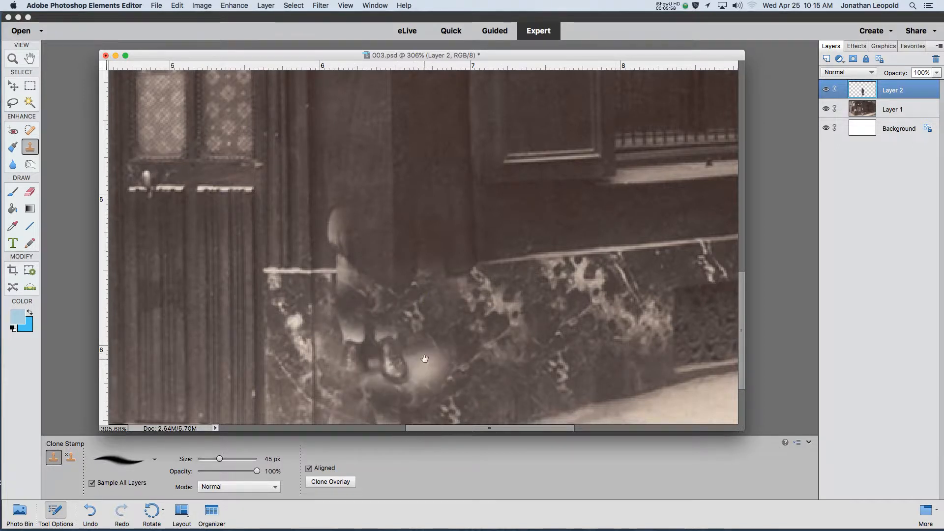
drag(425, 327, 469, 226)
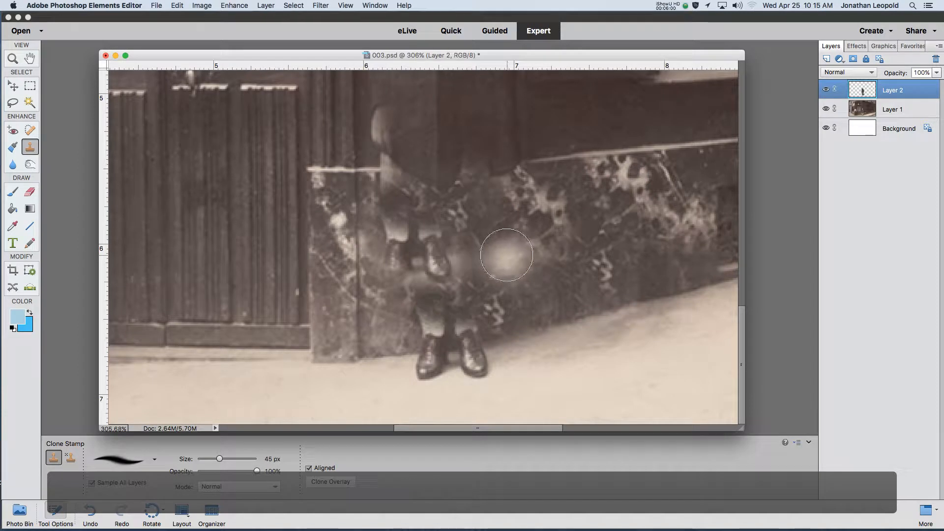
key(super+z)
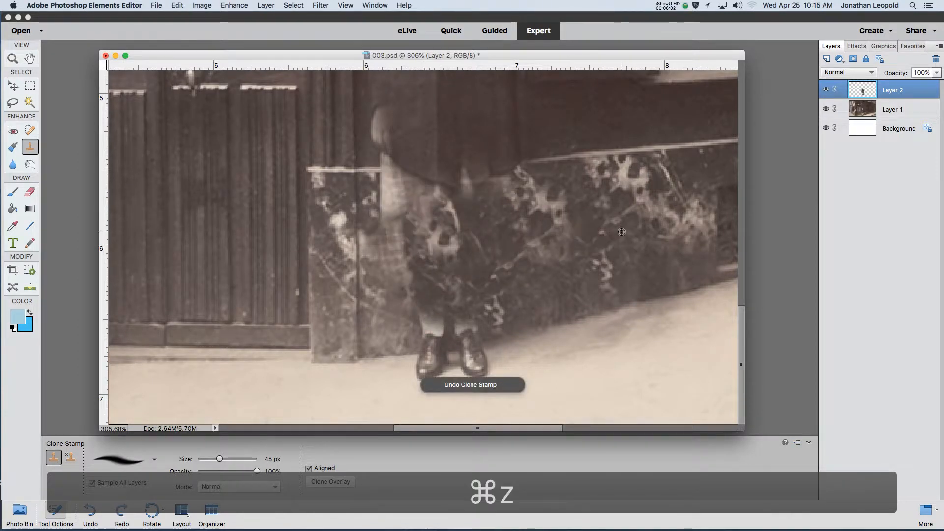
Resample the marble wall at the right and clone it over the woman's lower legs just above her shoes.
alt+click(633, 238)
mouse_move(417, 306)
mouse_down()
mouse_move(430, 328)
mouse_move(467, 322)
mouse_move(504, 273)
mouse_up()
Try to clone pavement over the woman's shoes with the 45 px brush, and undo the stroke.
alt+click(572, 389)
drag(500, 386, 445, 391)
key(super+z)
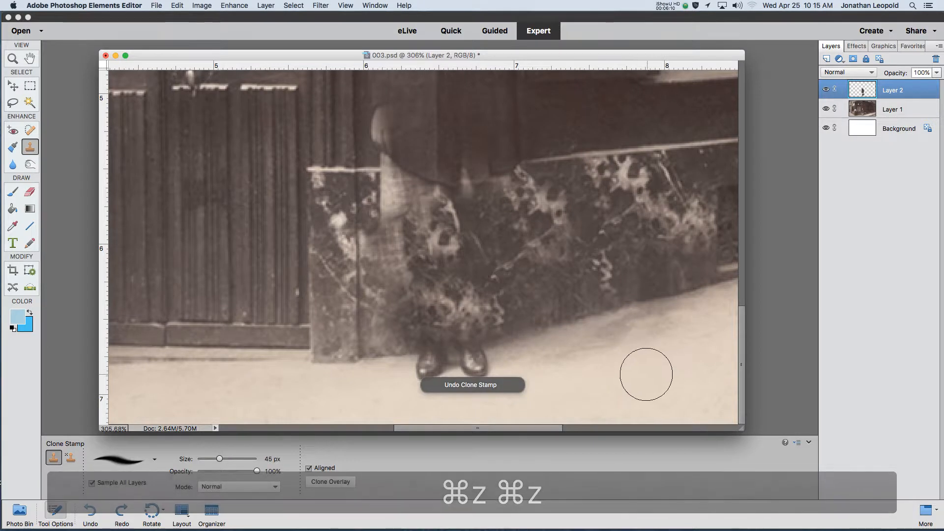
Reduce the clone brush to 20 px and clone sampled pavement over the woman's shoes.
key(bracketleft)
key(bracketleft)
key(bracketleft)
key(bracketleft)
key(bracketleft)
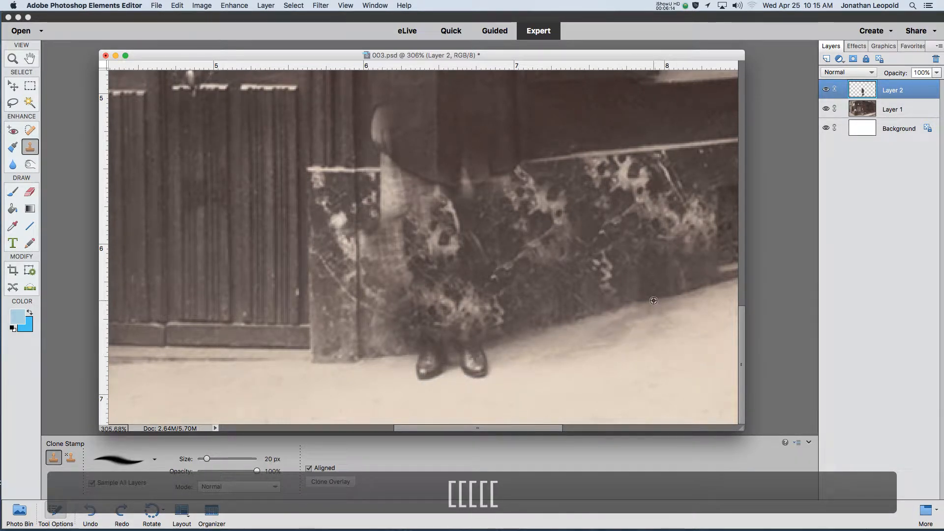
alt+click(463, 410)
mouse_move(466, 375)
mouse_down()
mouse_move(480, 369)
mouse_move(464, 379)
mouse_move(422, 373)
mouse_move(465, 367)
mouse_move(452, 375)
mouse_move(465, 377)
mouse_up()
alt+click(381, 383)
alt+click(436, 390)
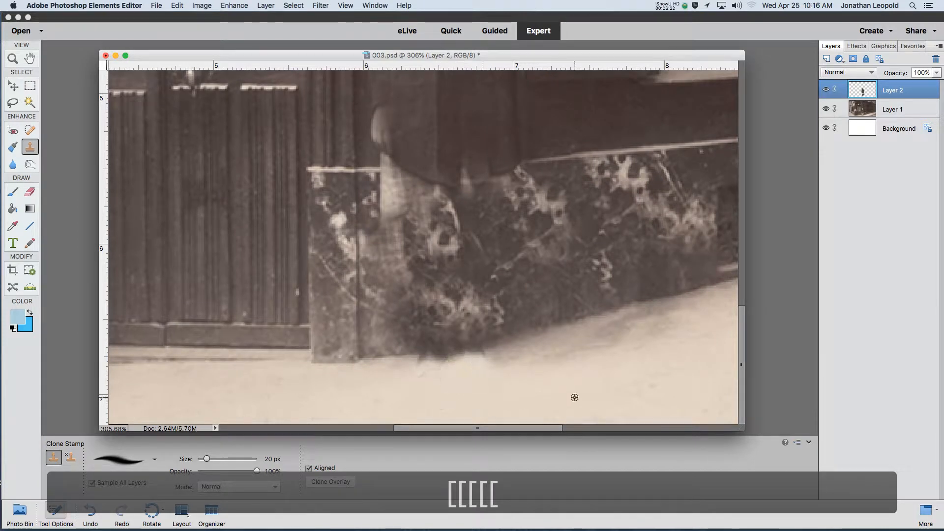
Enlarge the clone brush to 30 px and clone pavement over the shadowed ground along the marble wall's base.
key(bracketright)
alt+click(551, 404)
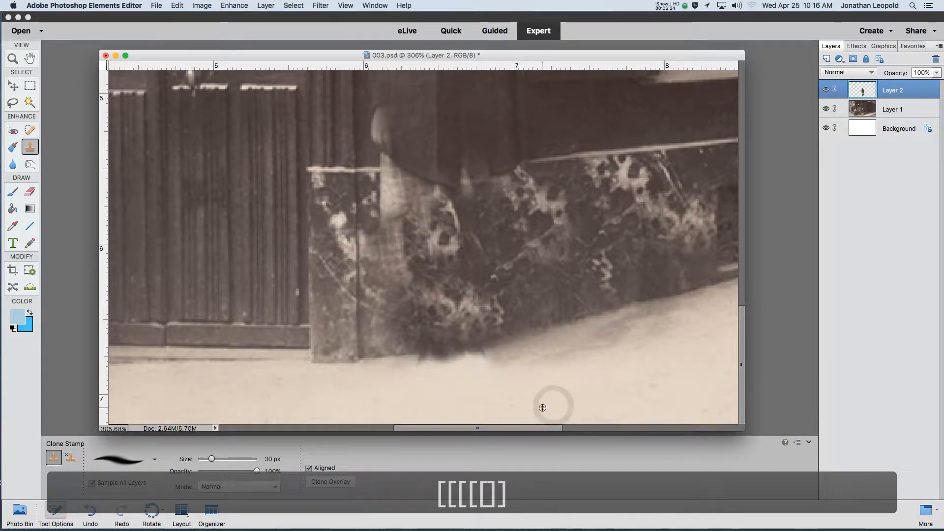
drag(669, 333, 537, 371)
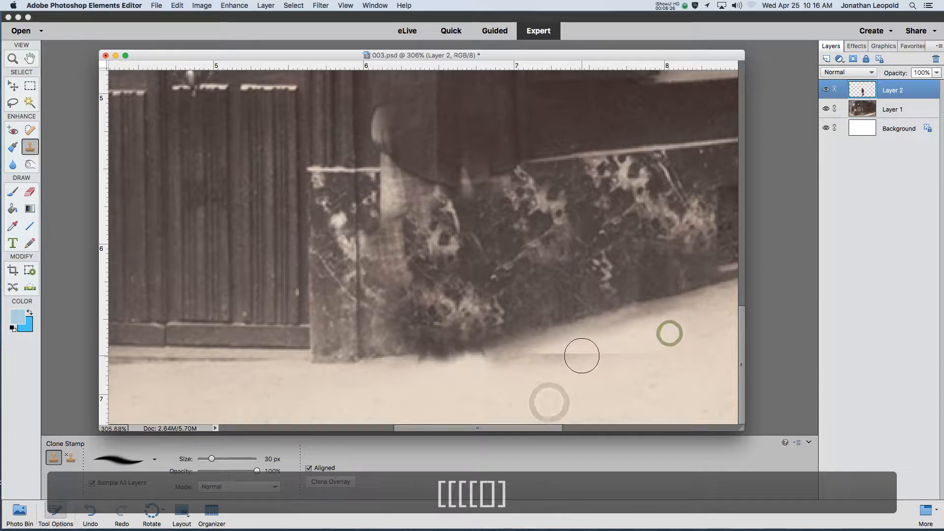
key(super+z)
scroll(608, 342, down, 3)
scroll(607, 342, down, 3)
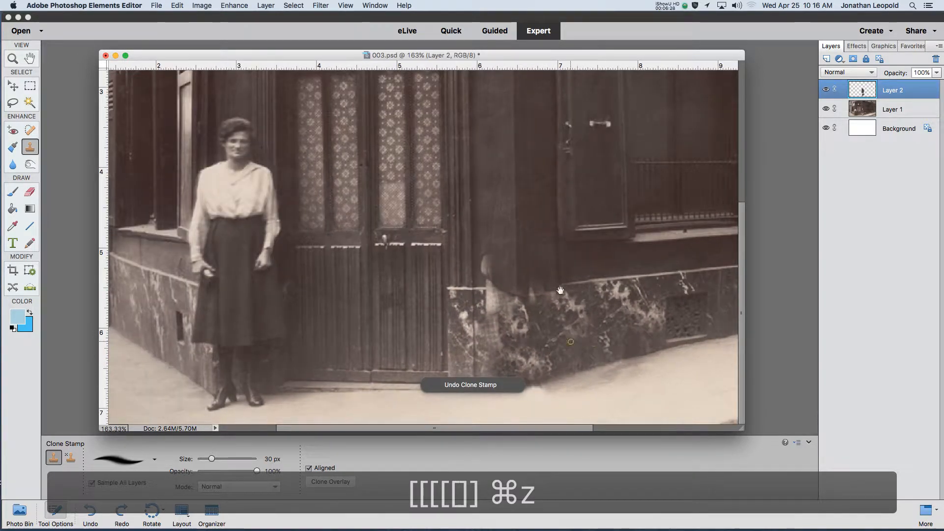
scroll(649, 392, right, 2)
drag(629, 373, 565, 389)
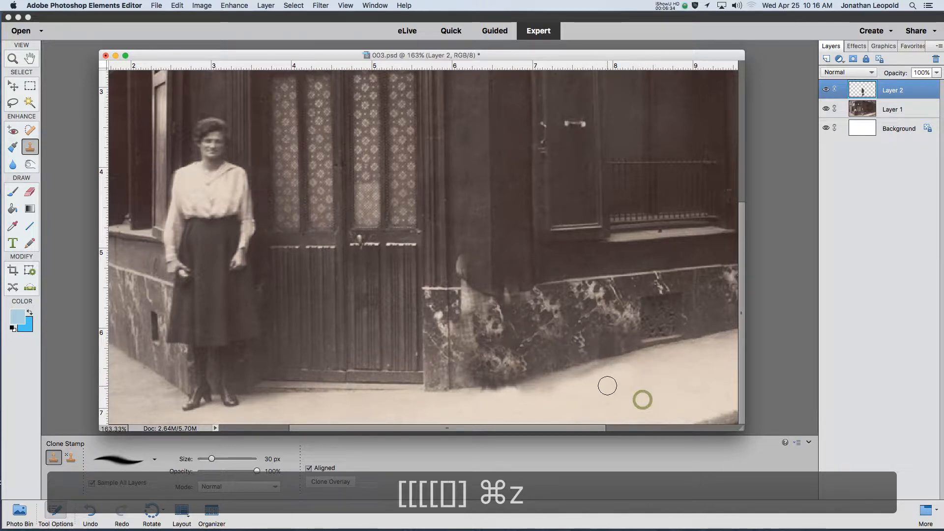
Undo the misplaced pavement stroke, resample clean pavement and clone it along the wall's base toward the door.
mouse_move(622, 369)
mouse_down()
mouse_move(554, 390)
mouse_move(545, 380)
mouse_move(554, 373)
mouse_up()
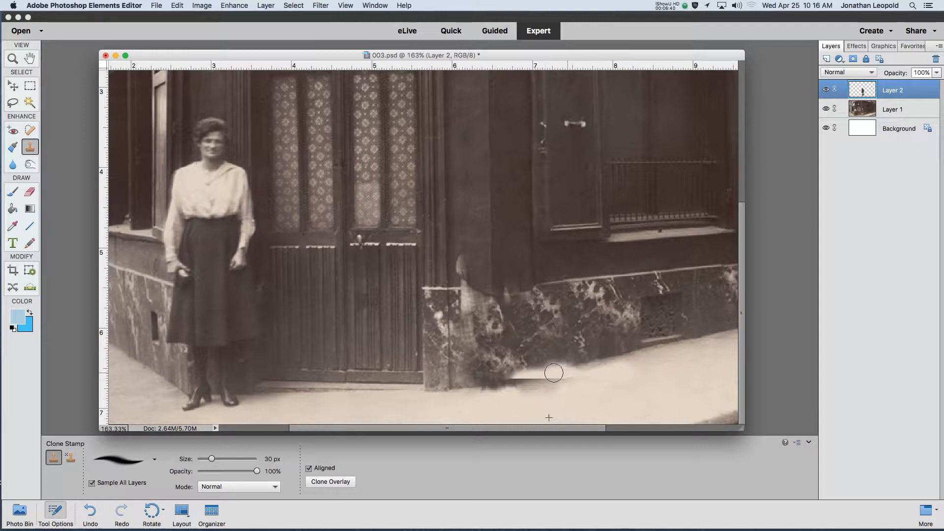
key(super+z)
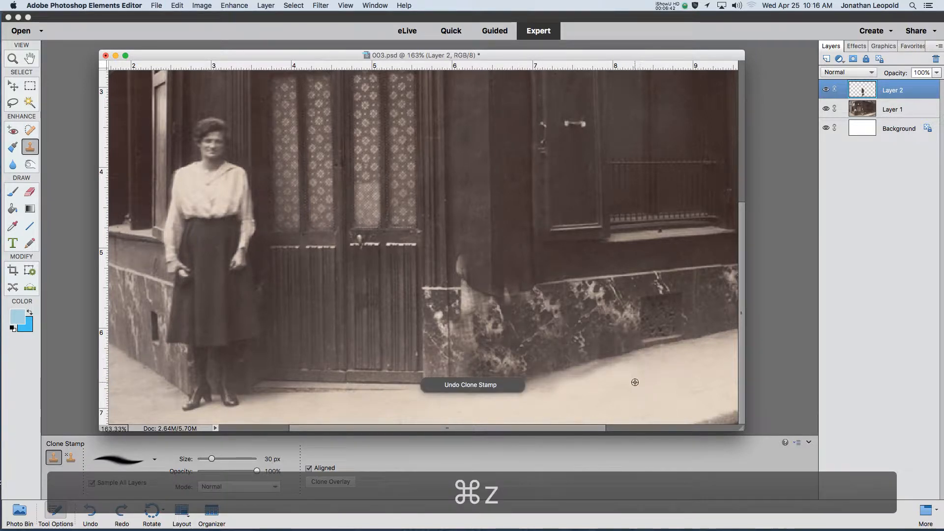
drag(563, 386, 542, 394)
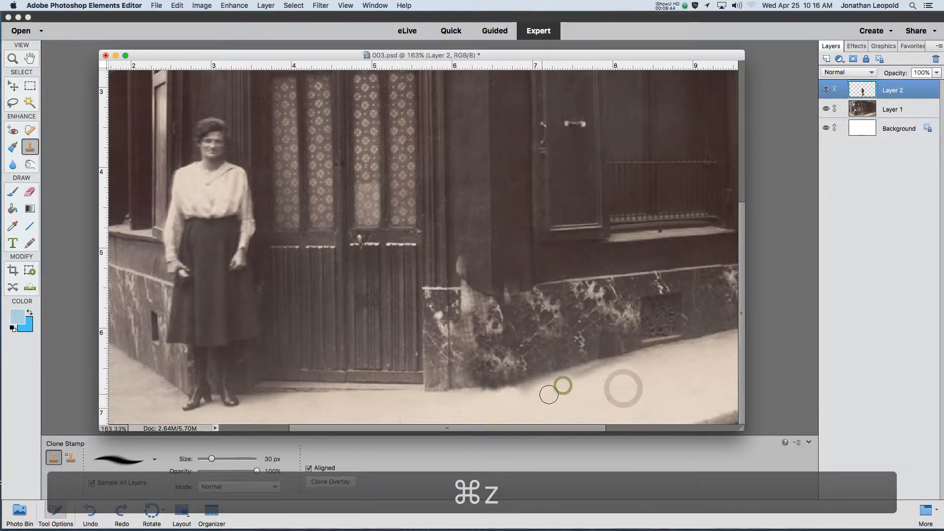
alt+click(664, 386)
drag(640, 364, 520, 393)
drag(472, 399, 475, 408)
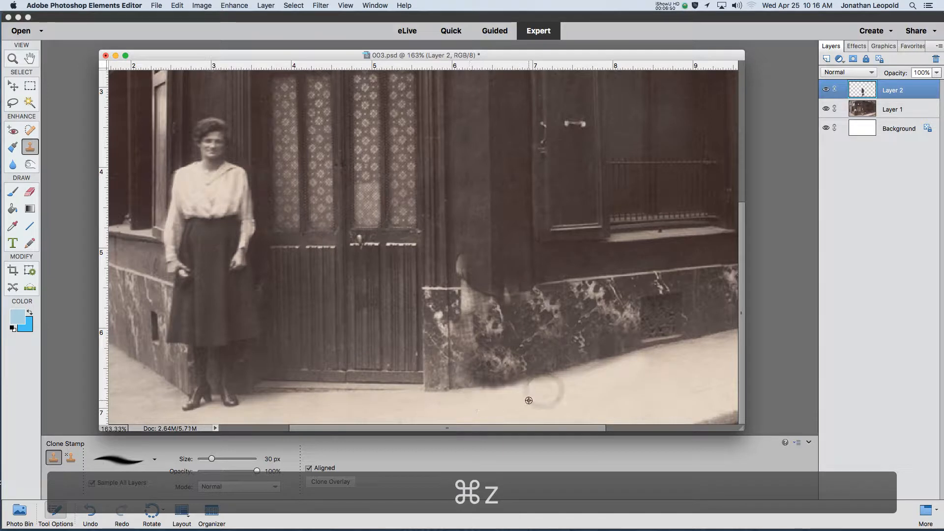
Select the pavement below the marble wall with the Polygonal Lasso, following the wall's bottom edge from the pillar to the right.
click(12, 102)
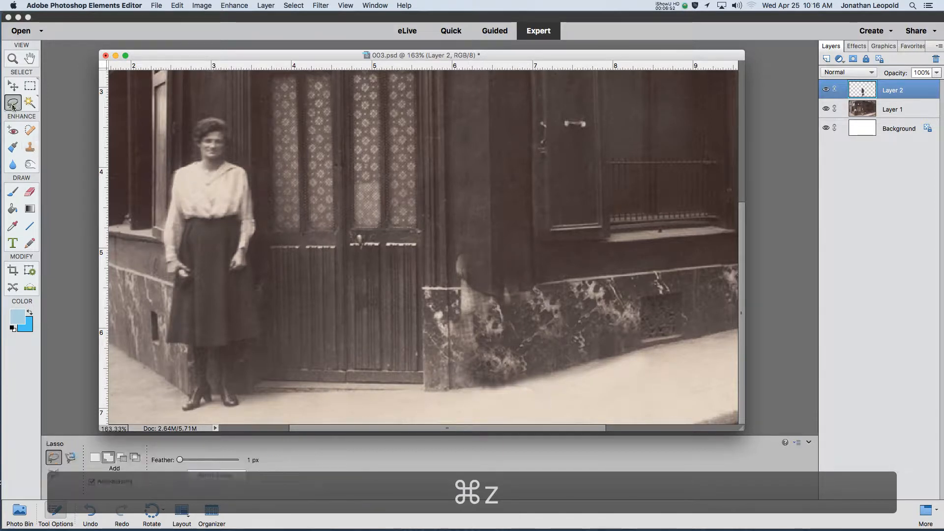
click(53, 473)
scroll(500, 415, up, 5)
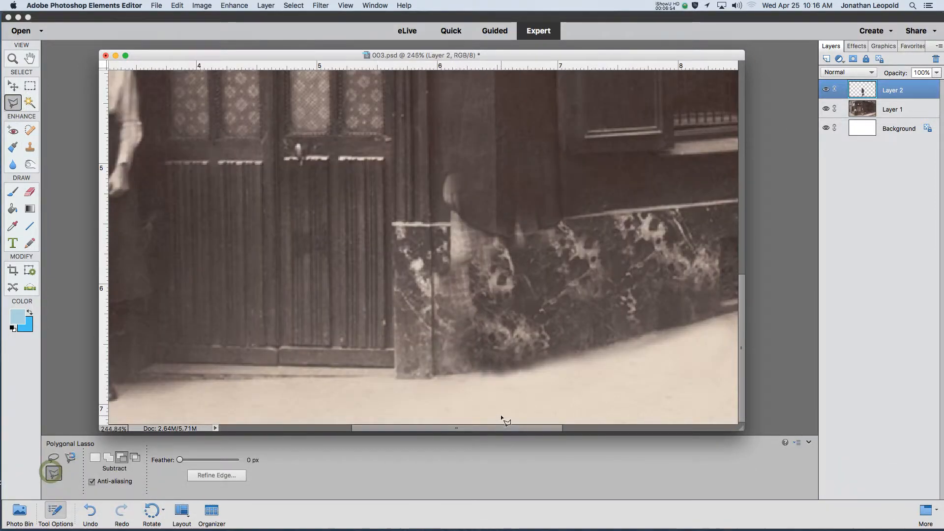
click(397, 355)
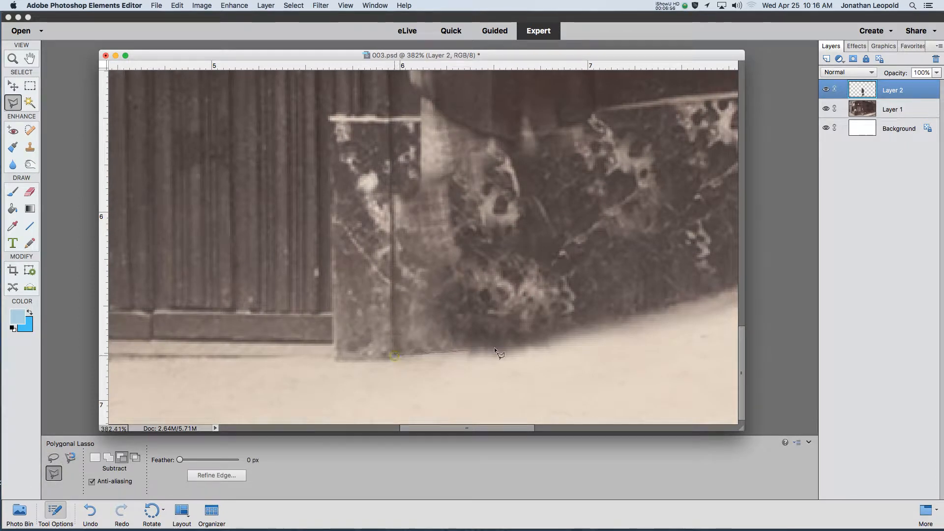
click(516, 348)
click(724, 293)
click(719, 404)
click(348, 415)
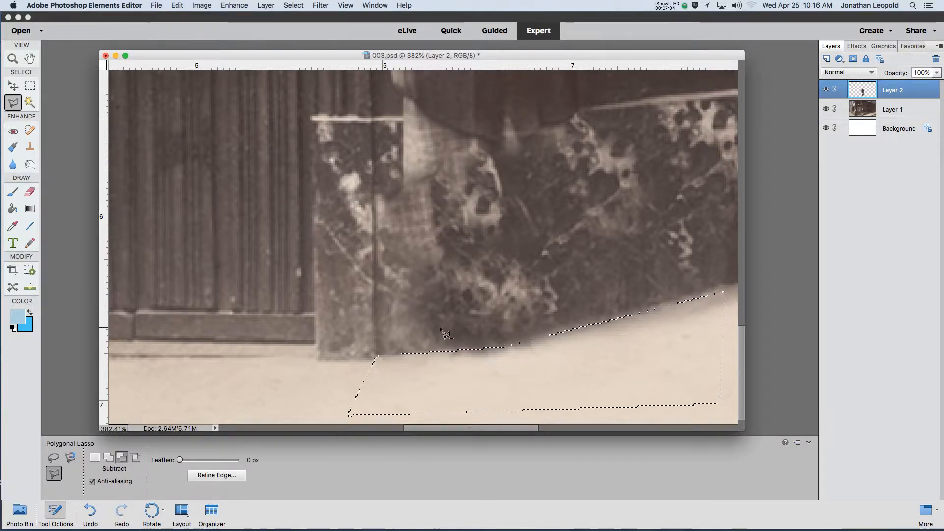
Clone sampled pavement up to the wall edge inside the selection with the Clone Stamp, and deselect.
key(s)
alt+click(659, 378)
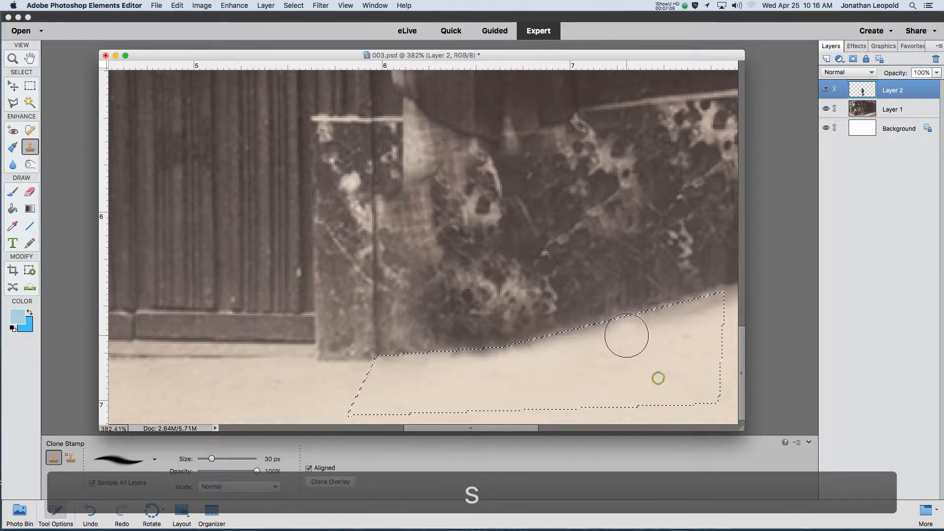
click(624, 333)
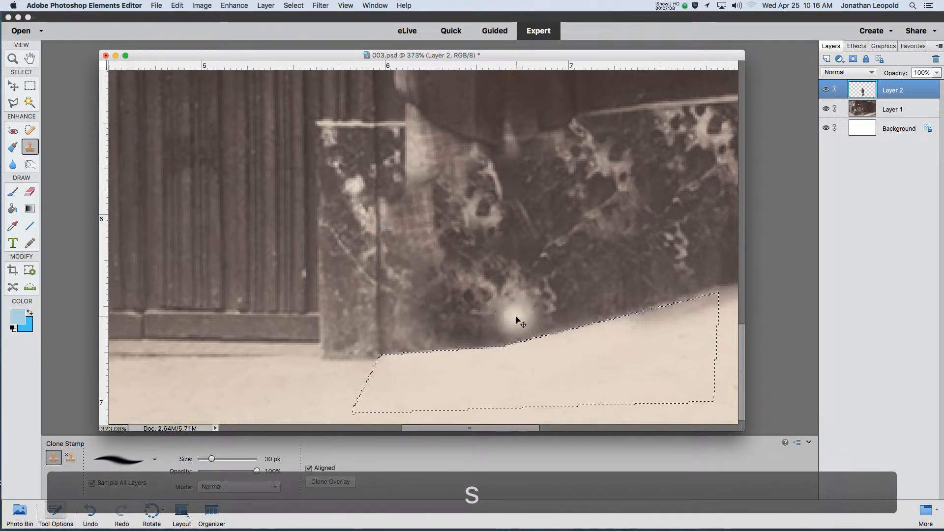
key(super+d)
scroll(516, 309, down, 5)
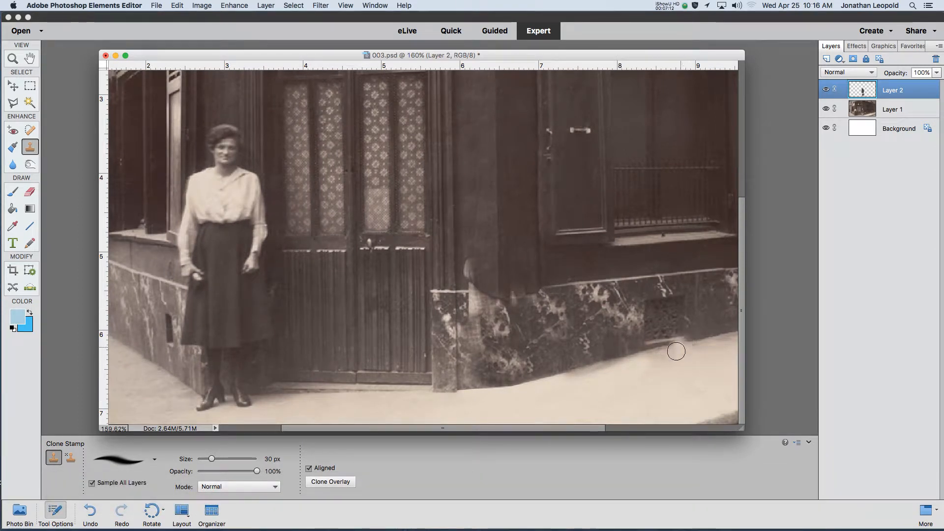
Soften the hard edge between the marble wall's base and the pavement using the Blur tool with a 9 px brush.
click(13, 164)
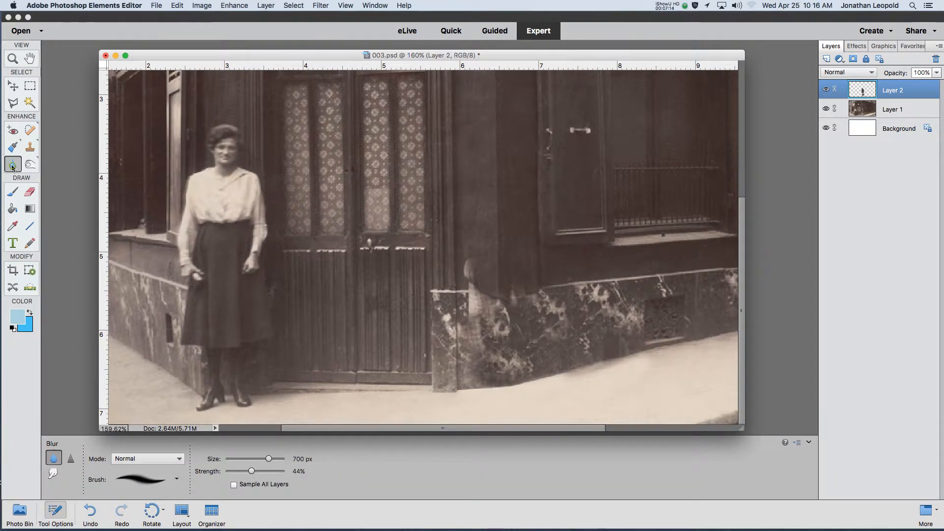
scroll(627, 382, up, 1)
key(bracketleft)
key(bracketleft)
key(bracketleft)
key(bracketleft)
key(bracketleft)
key(bracketleft)
key(bracketleft)
key(bracketleft)
key(bracketleft)
key(bracketleft)
key(bracketleft)
key(bracketleft)
key(bracketleft)
key(bracketleft)
key(bracketleft)
key(bracketleft)
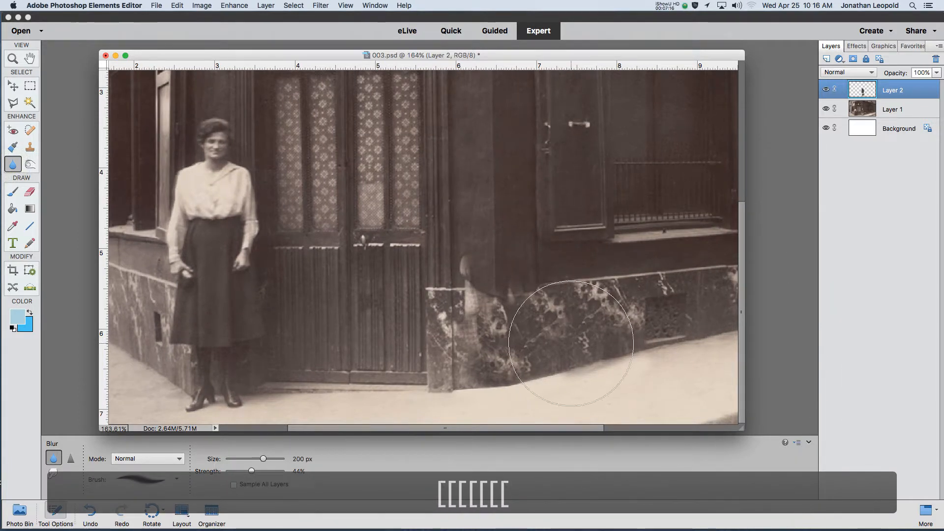
scroll(572, 343, up, 5)
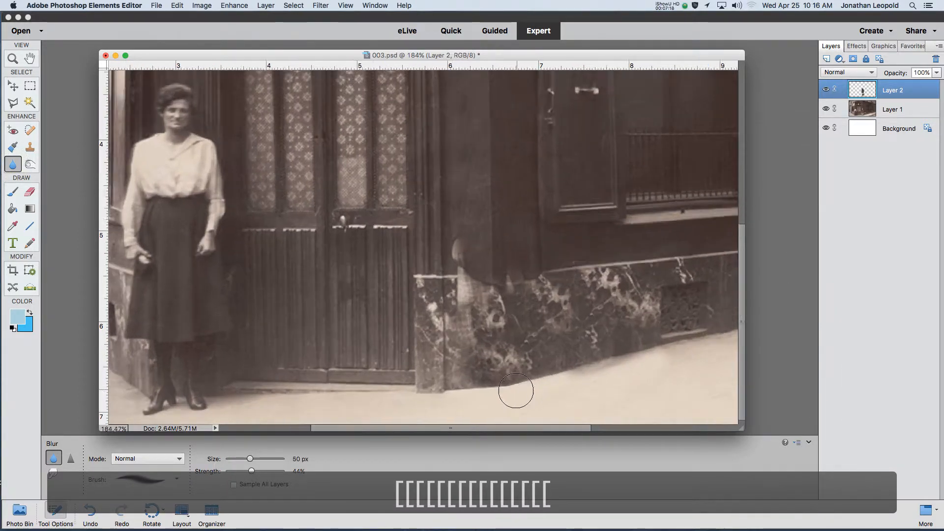
key(bracketleft)
key(bracketleft)
key(bracketleft)
key(bracketleft)
key(bracketleft)
key(bracketleft)
key(bracketleft)
key(bracketleft)
key(bracketleft)
key(bracketleft)
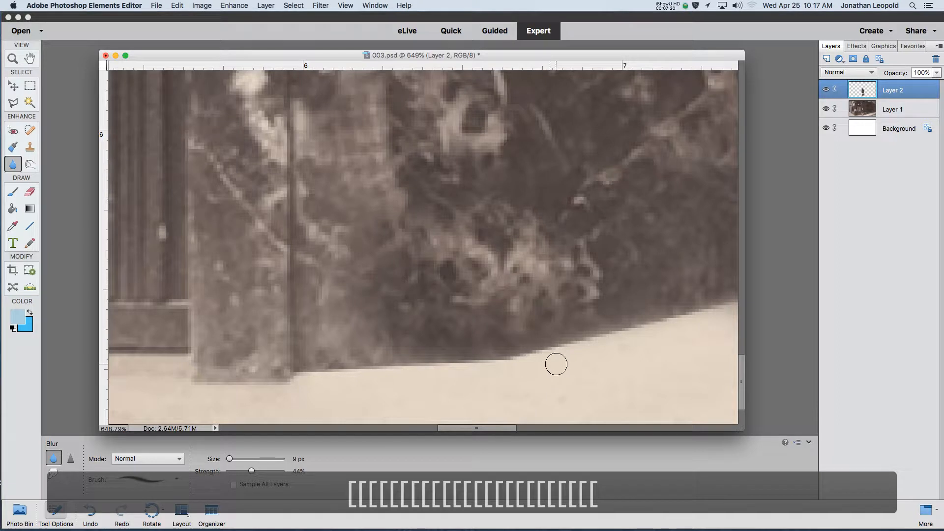
mouse_move(528, 354)
mouse_down()
mouse_move(371, 377)
mouse_move(316, 377)
mouse_move(311, 368)
mouse_up()
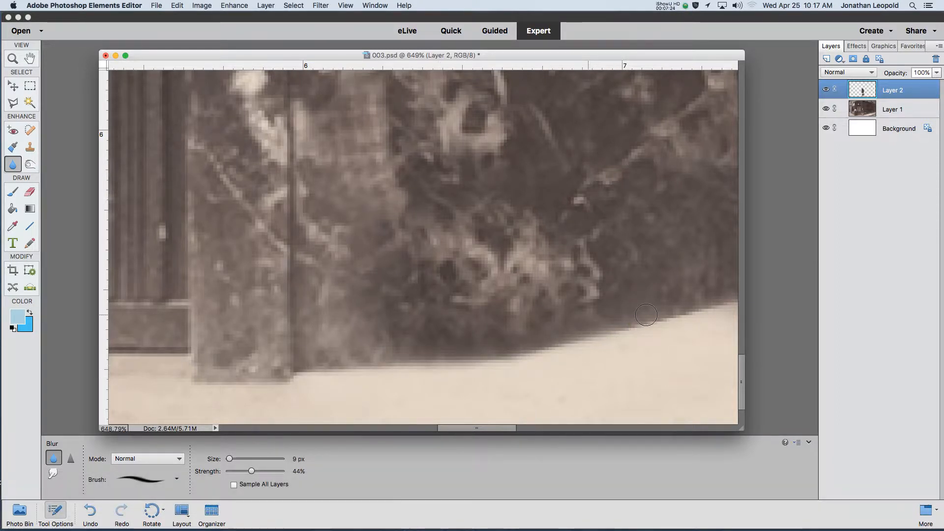
scroll(612, 336, down, 5)
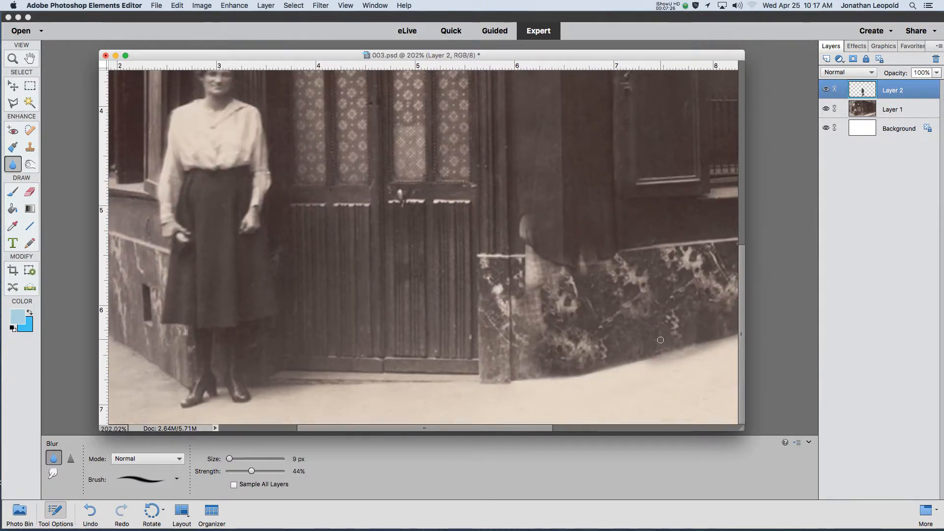
scroll(582, 298, up, 1)
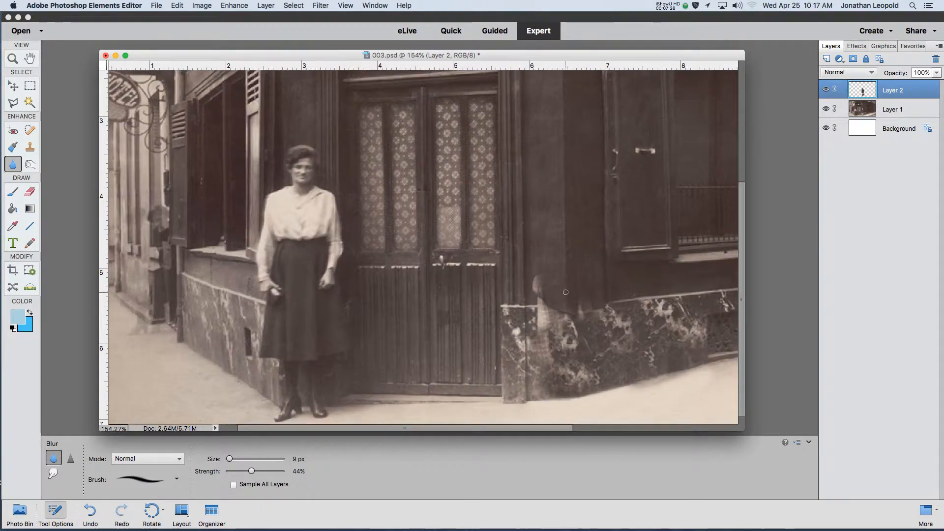
Clone marble texture over the smeared section of wall right of the door pillar using the Clone Stamp with a 30 px brush.
key(s)
scroll(563, 290, up, 1)
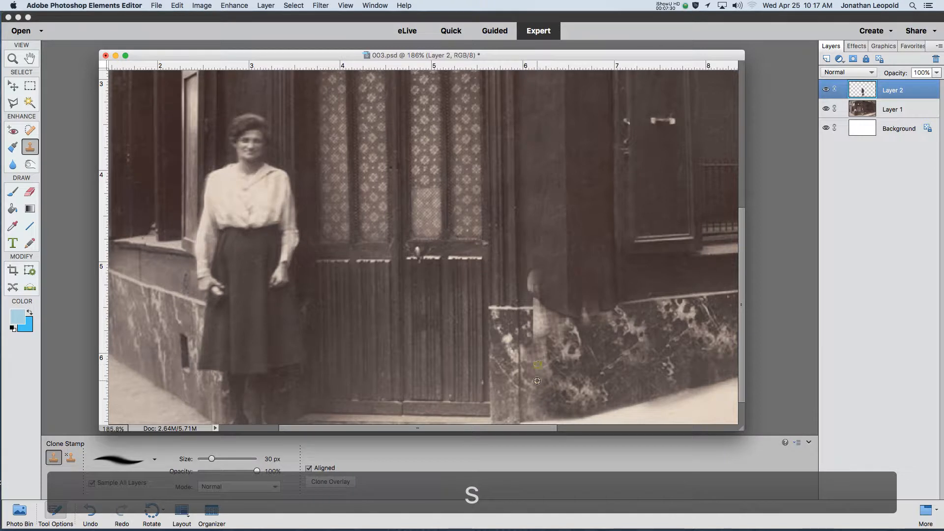
mouse_move(538, 367)
mouse_down()
mouse_move(537, 330)
mouse_move(548, 328)
mouse_move(556, 346)
mouse_move(591, 349)
mouse_up()
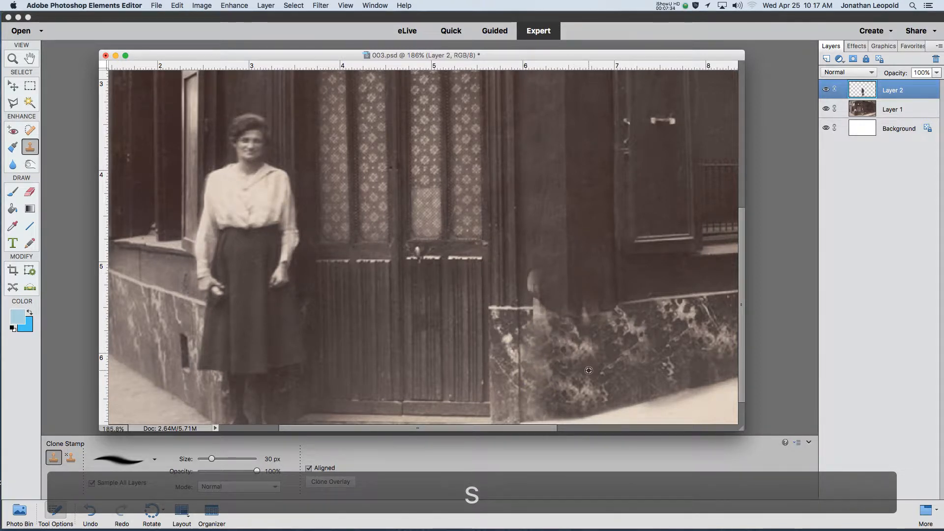
alt+click(574, 345)
drag(576, 315, 618, 314)
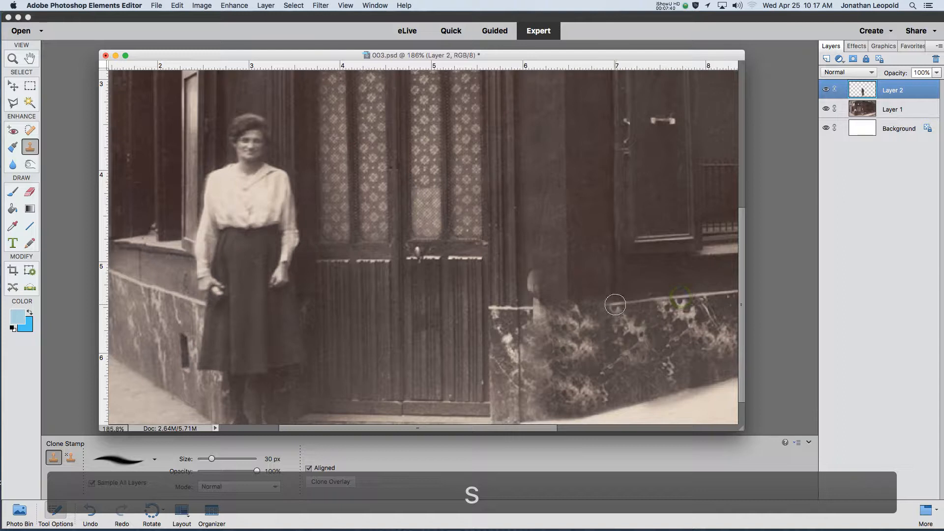
Extend the marble wall's pale top ledge left toward the door pillar using the Clone Stamp with a 50 px brush.
key(bracketright)
key(bracketright)
key(bracketright)
key(bracketright)
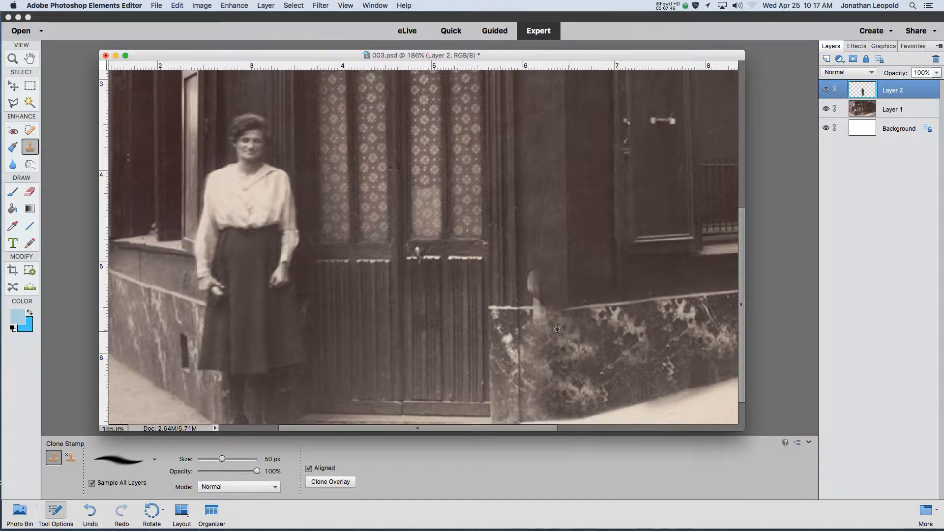
Clone out the pale remnant above the wall and join the ledge to the door pillar using a 25 px brush.
key(bracketleft)
key(bracketleft)
key(bracketleft)
key(bracketleft)
key(bracketleft)
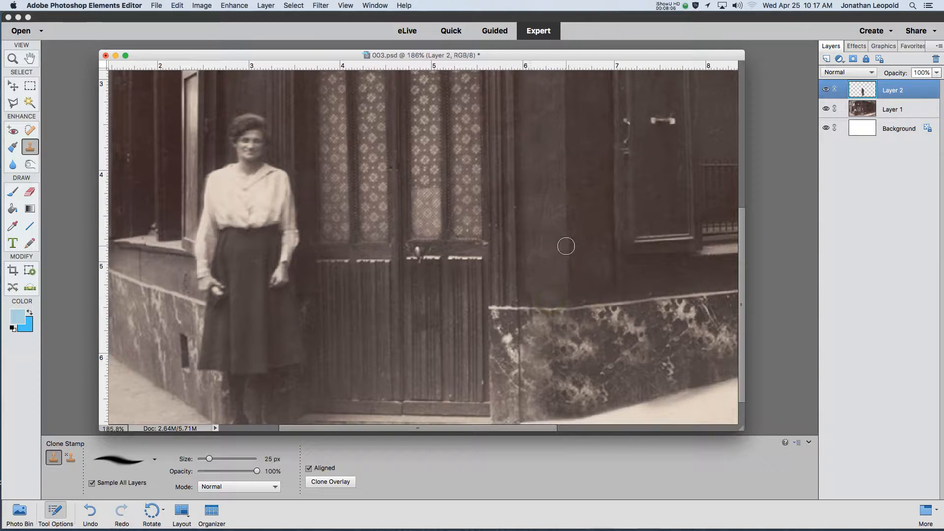
Clone sampled marble along the underside of the wall's top ledge beside the pillar using a 15 px brush.
scroll(549, 339, up, 5)
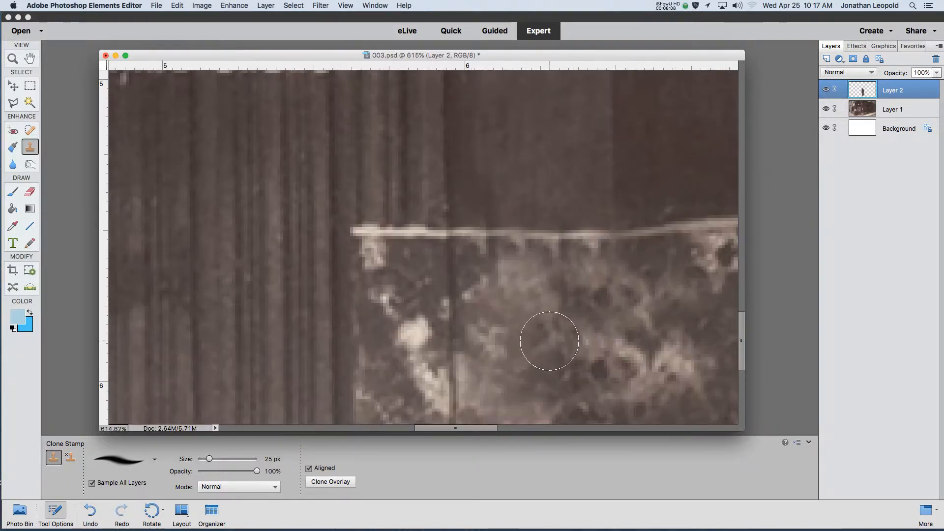
key(bracketleft)
key(bracketleft)
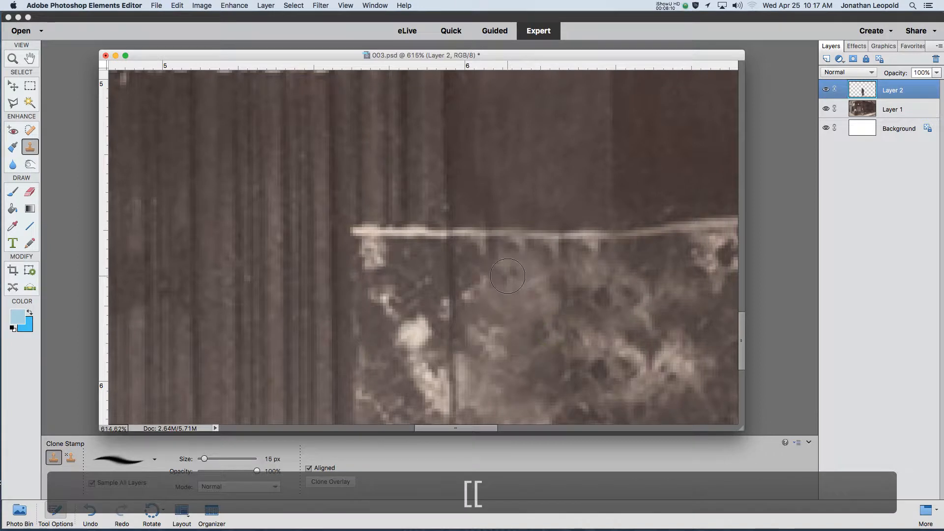
alt+click(508, 298)
drag(478, 255, 632, 253)
Compare the photo with and without the cloned Layer 2, leaving Layer 2 hidden.
scroll(663, 304, down, 5)
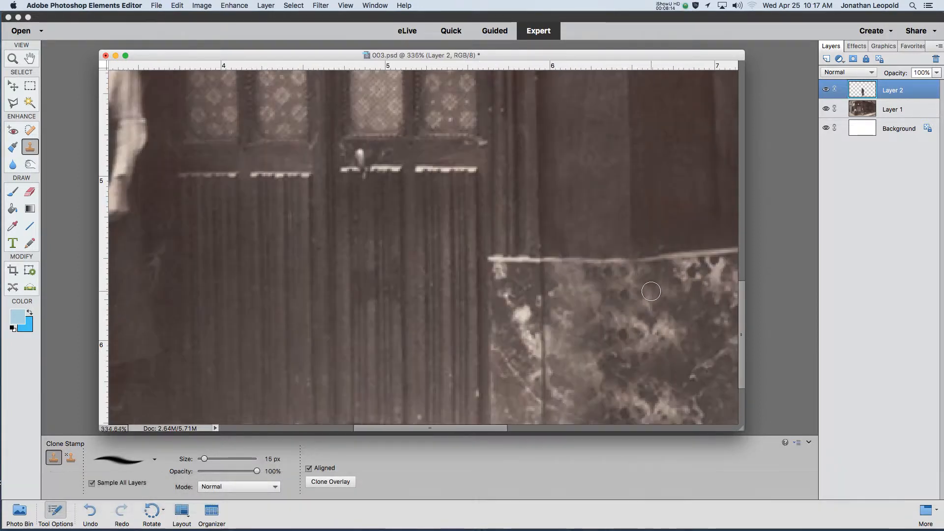
scroll(667, 311, down, 4)
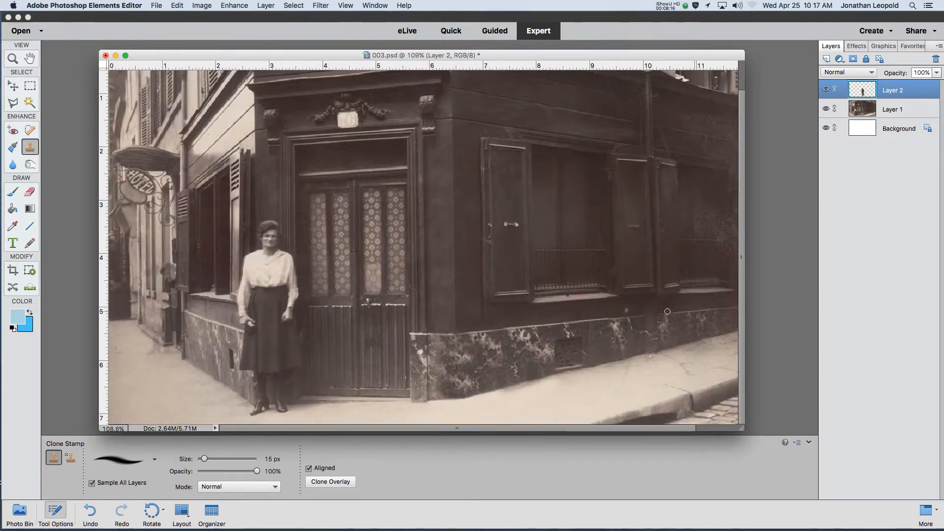
scroll(522, 279, down, 2)
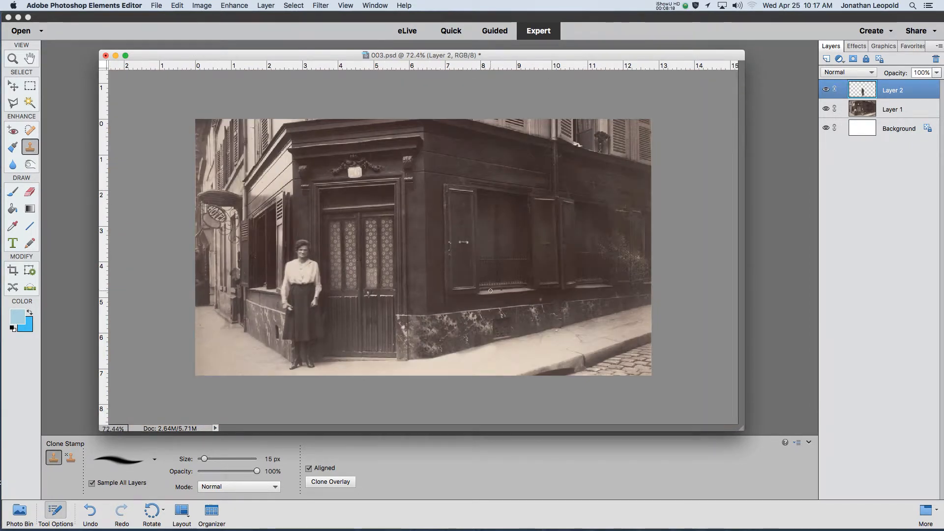
scroll(490, 290, down, 2)
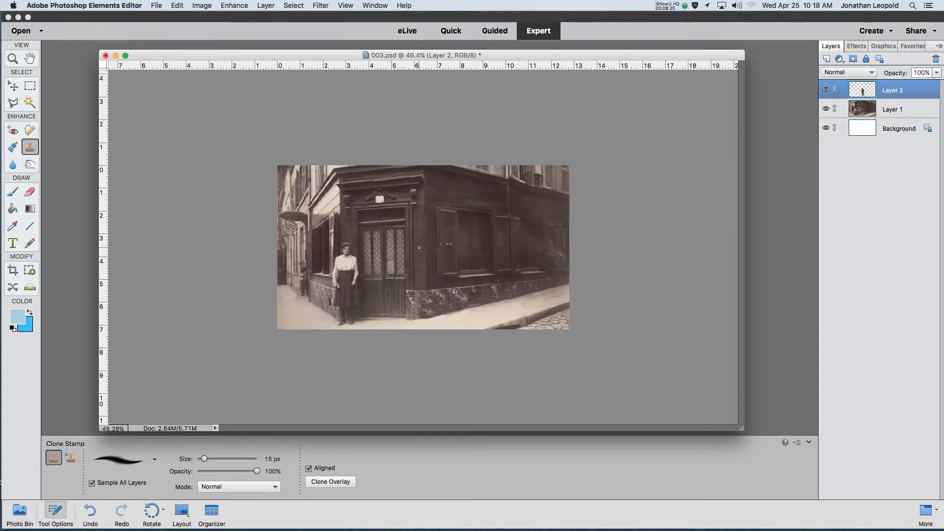
scroll(420, 249, up, 2)
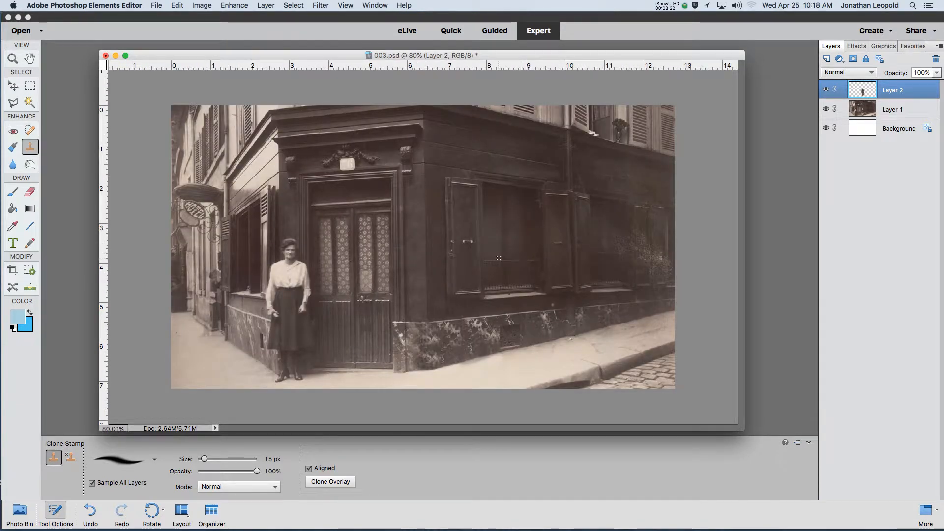
click(826, 90)
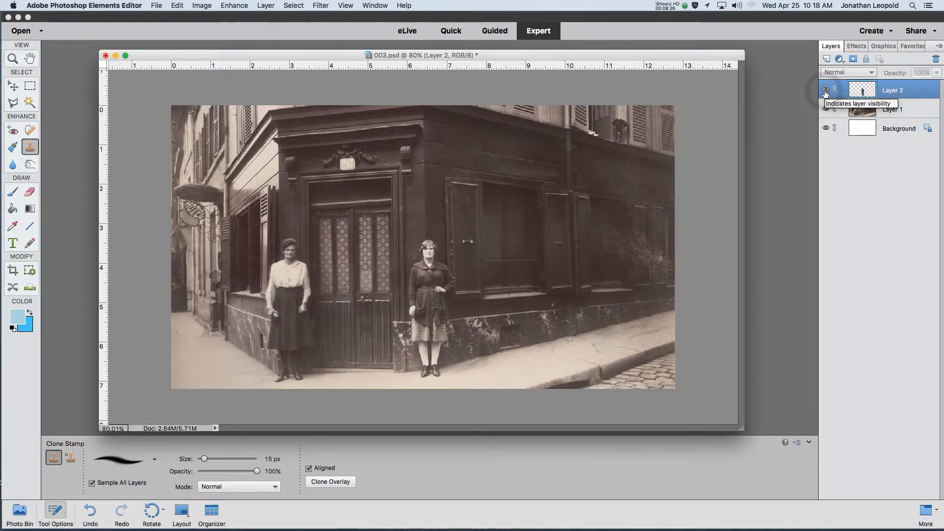
click(826, 90)
click(825, 91)
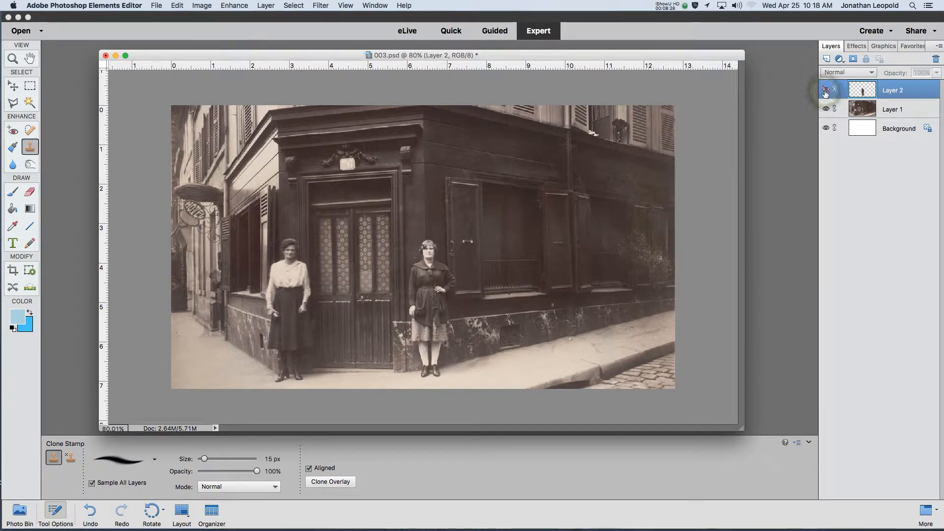
click(826, 90)
click(826, 91)
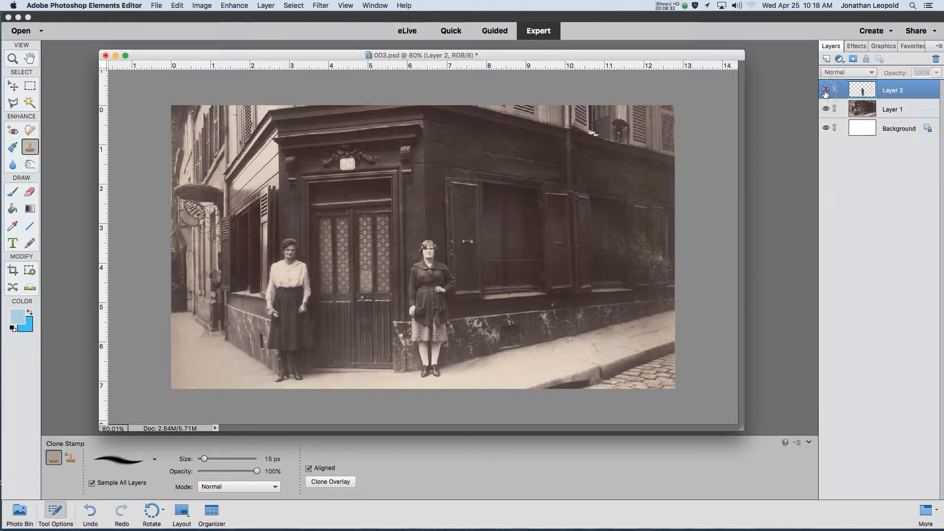
click(825, 90)
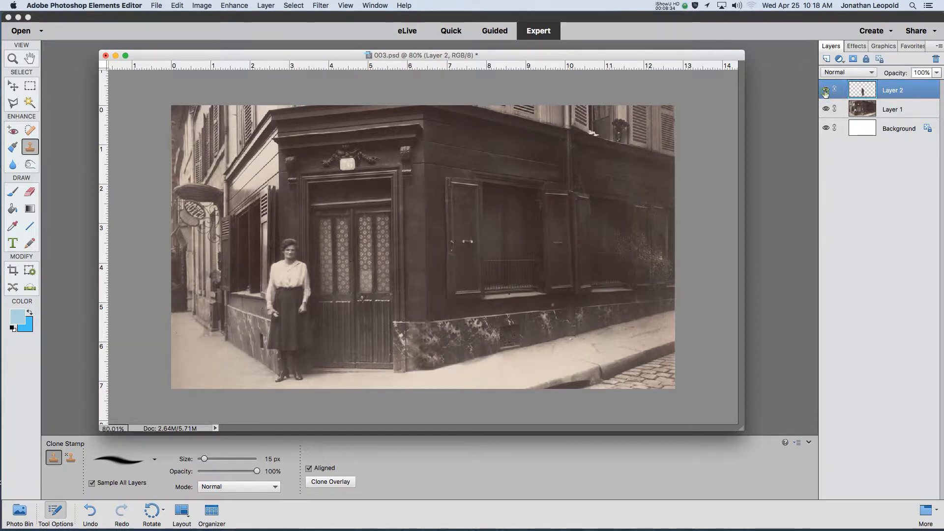
click(825, 90)
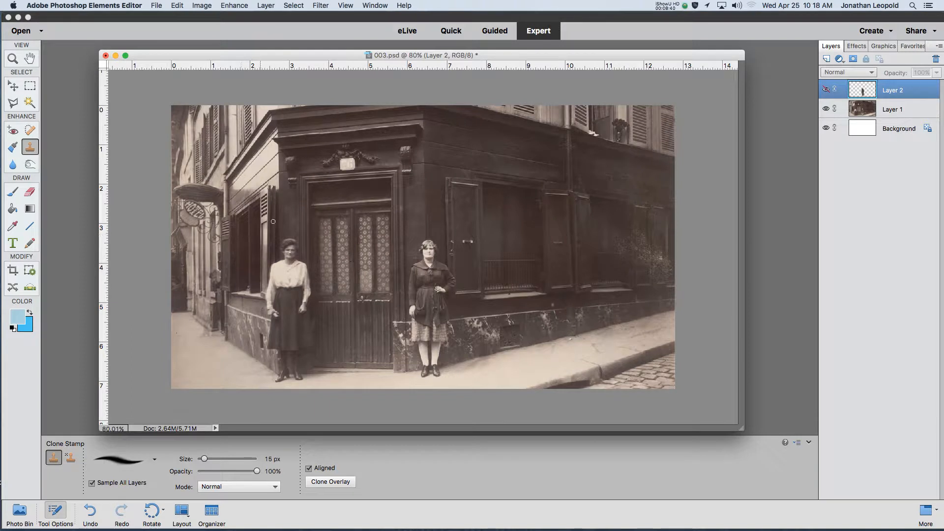
Copy the rusty car layer from its own document into 003.psd.
drag(565, 58, 424, 62)
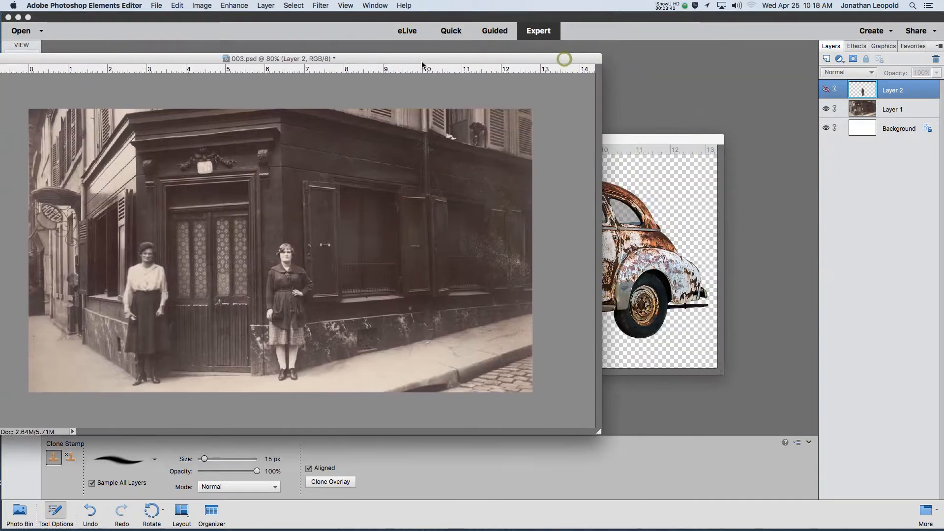
click(678, 140)
drag(907, 86, 420, 98)
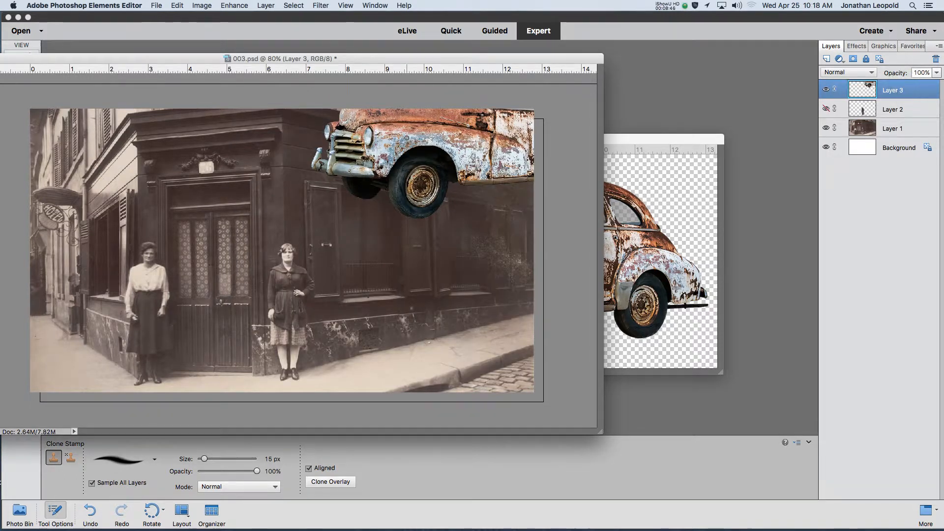
Transform and position the rusty car so only its front end shows in the photo's lower-right corner, and apply the transformation.
key(v)
drag(437, 146, 307, 308)
drag(454, 231, 427, 225)
drag(317, 299, 222, 319)
drag(341, 58, 490, 47)
mouse_move(533, 275)
mouse_down()
mouse_move(506, 290)
mouse_move(533, 285)
mouse_move(541, 270)
mouse_move(539, 283)
mouse_up()
drag(318, 266, 308, 260)
drag(628, 211, 635, 217)
drag(493, 305, 644, 339)
double_click(643, 338)
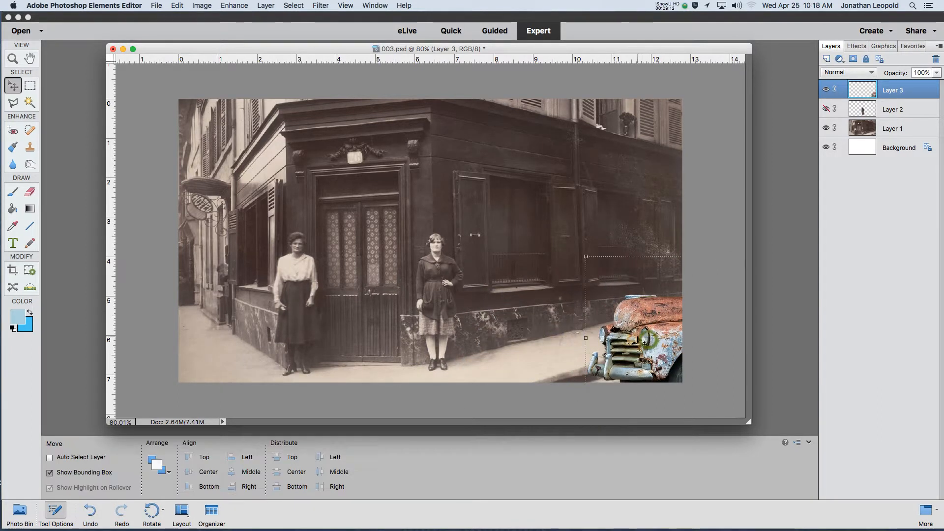
Hide the car layer and save the image as 004.psd in the transporter 2 folder.
click(826, 89)
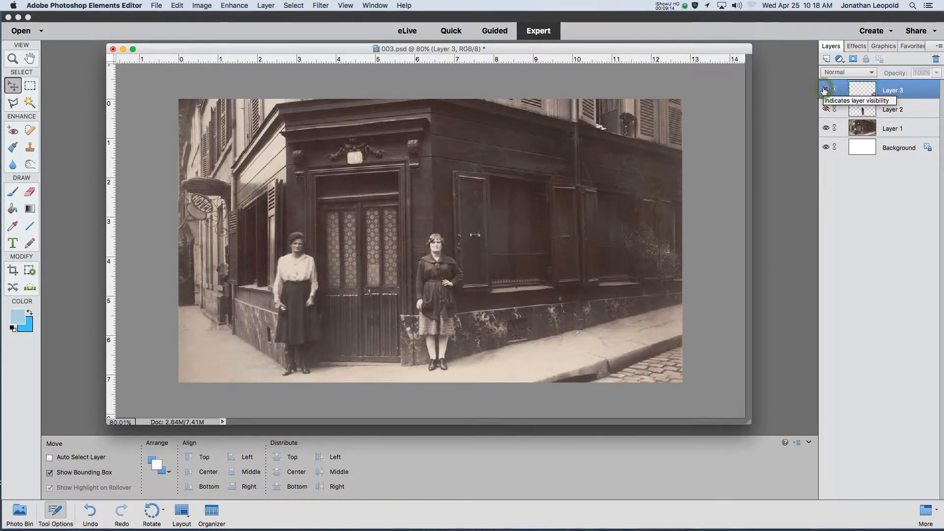
key(super+shift+s)
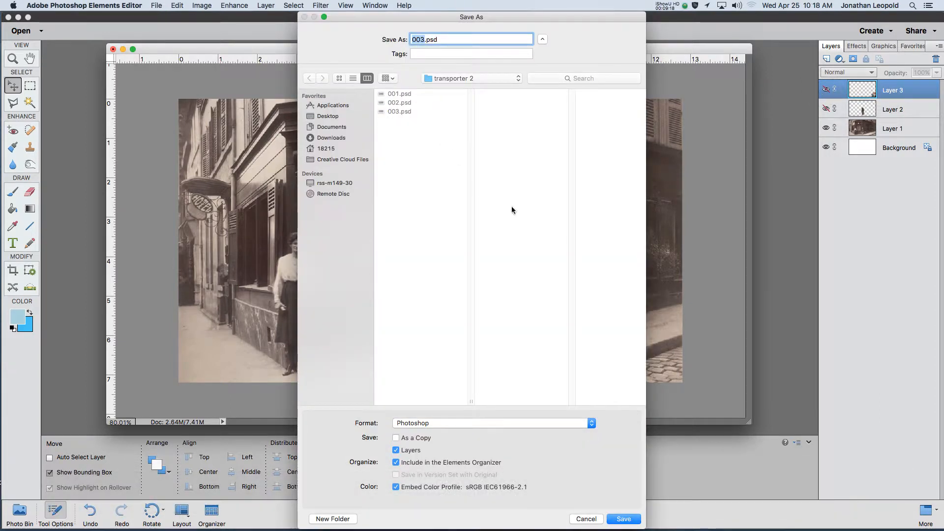
text(004)
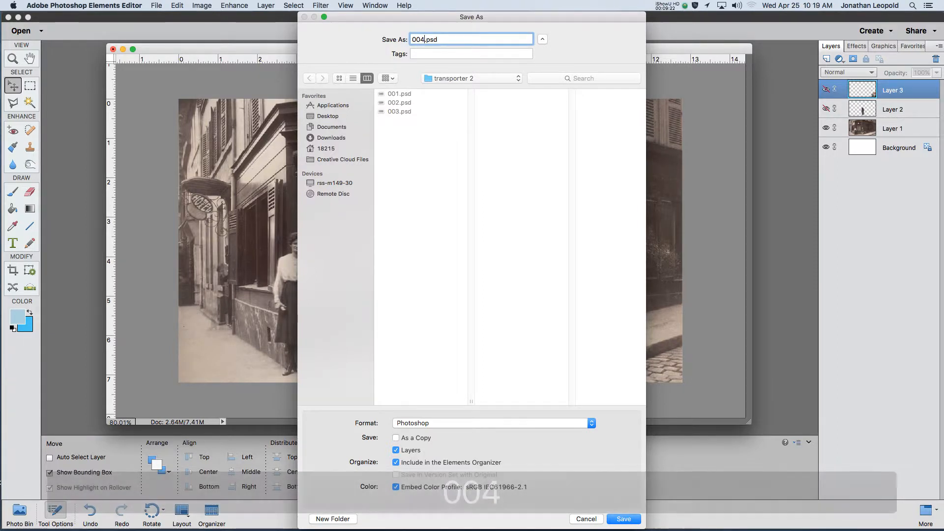
key(Return)
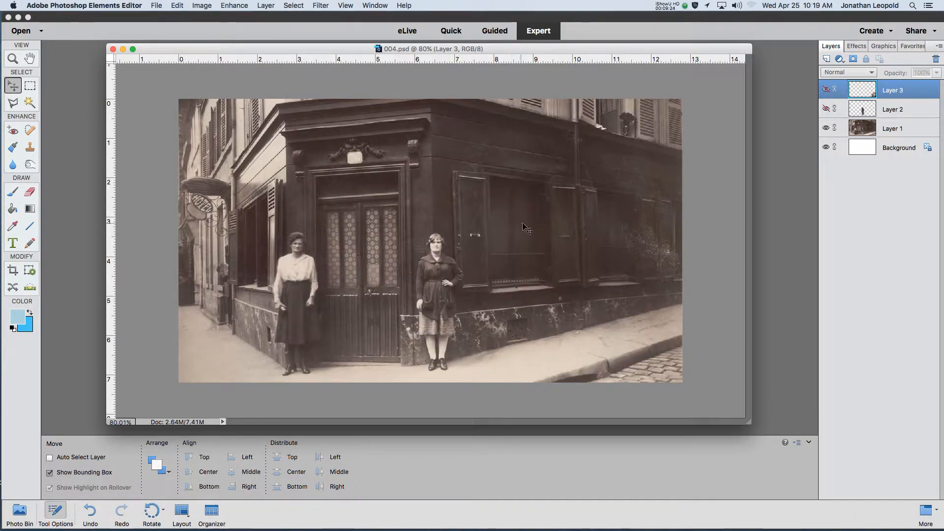
Show the car layer again and save the image as 005.psd in the transporter 2 folder.
click(826, 90)
key(super+shift+d)
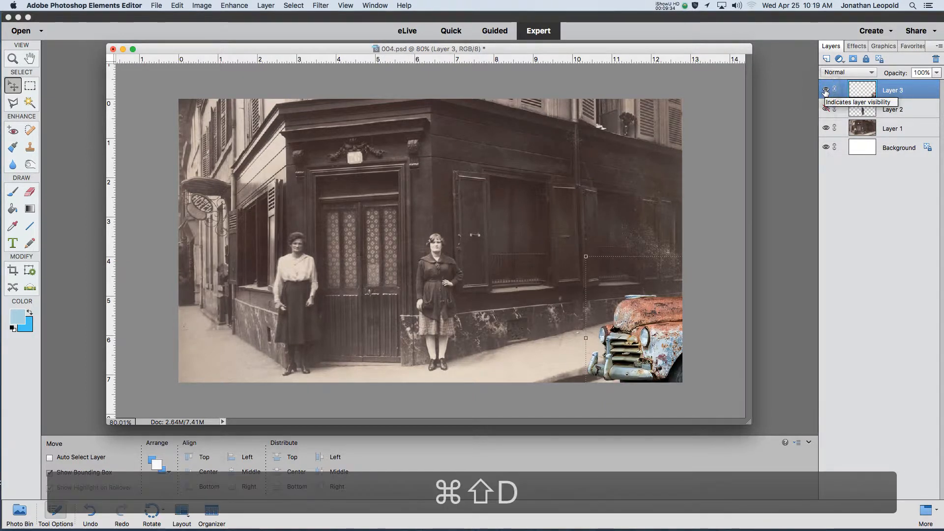
key(super+shift+s)
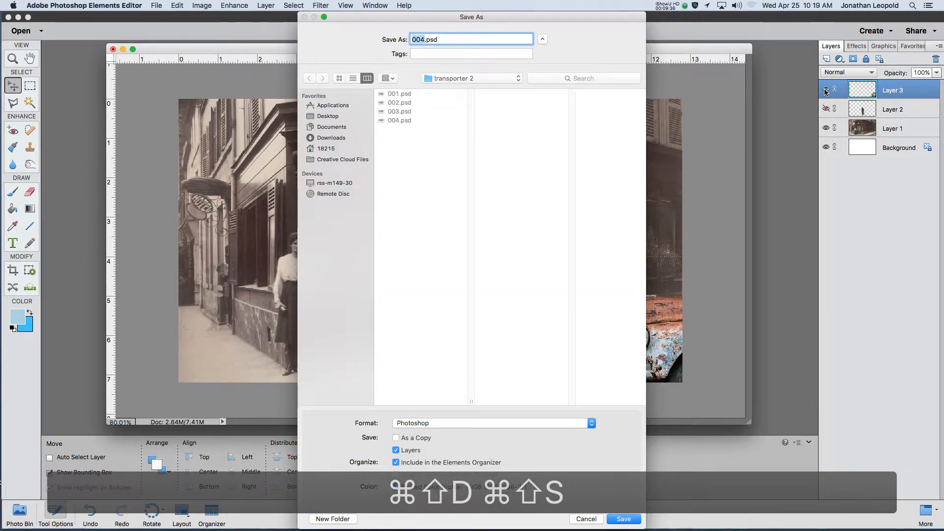
text(005)
key(Return)
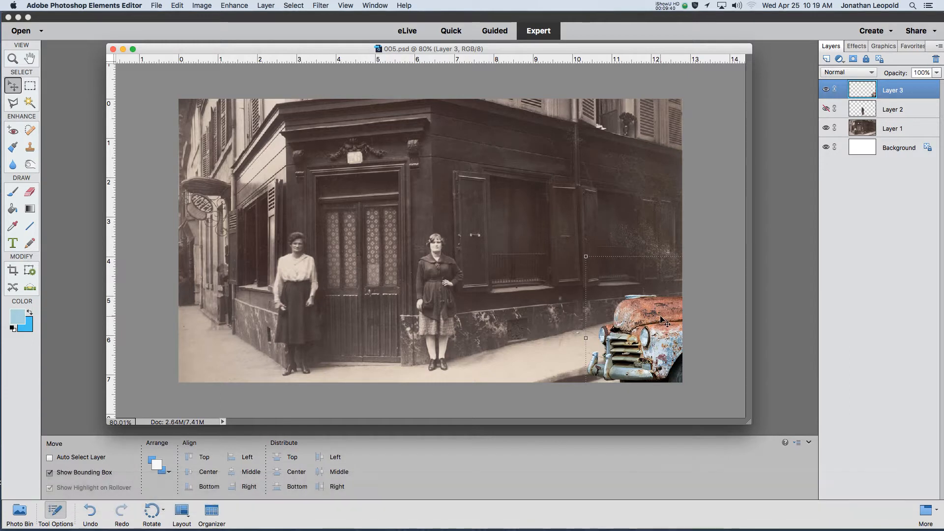
Move the car left until its front overlaps the doorway, and scale it proportionally to 110.87%.
drag(650, 320, 462, 334)
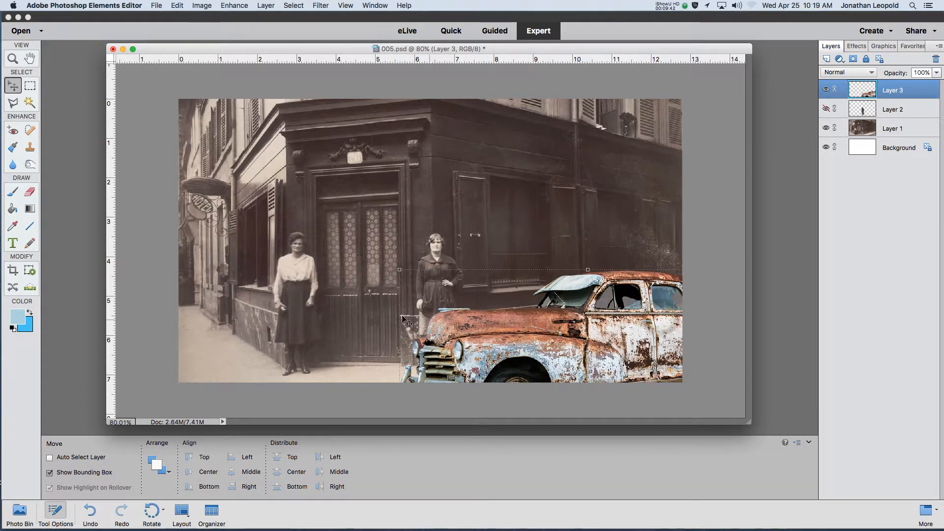
drag(400, 270, 359, 249)
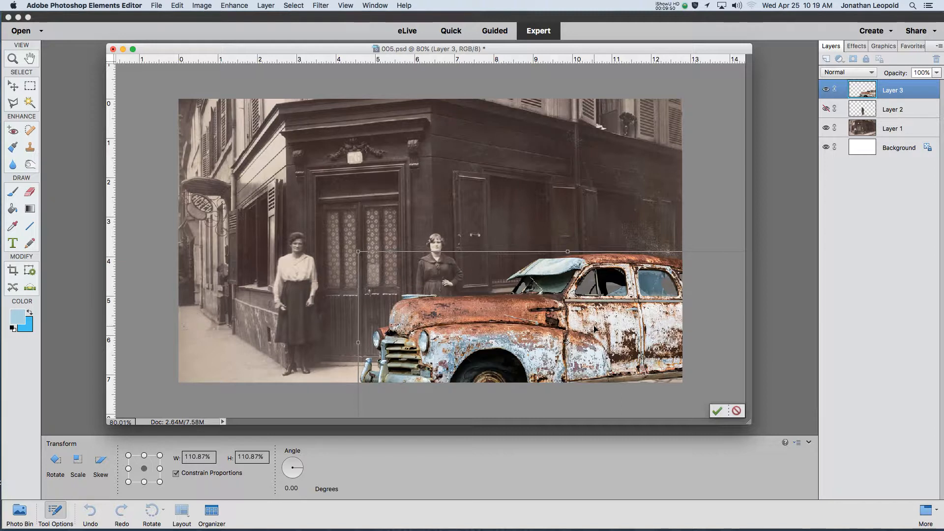
click(718, 411)
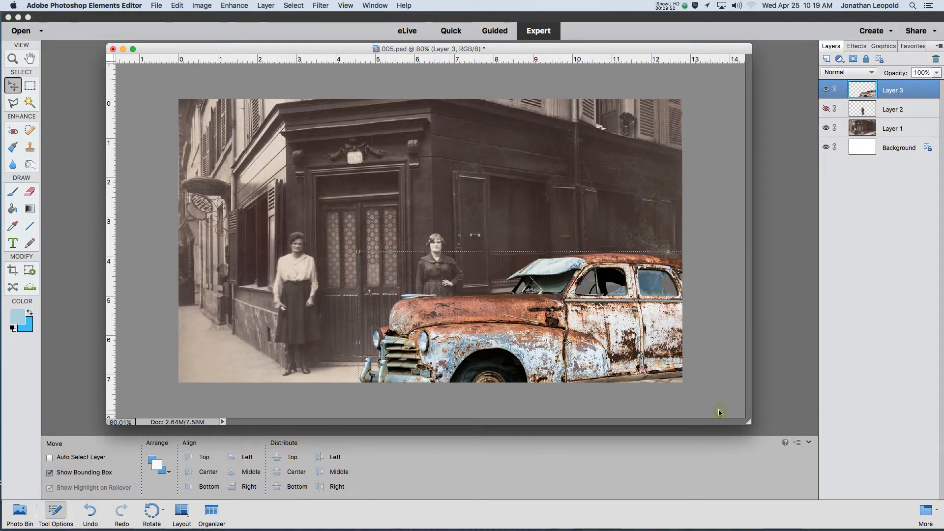
Save the repositioned car frame as 006.psd in the transporter 2 folder.
key(super+shift+s)
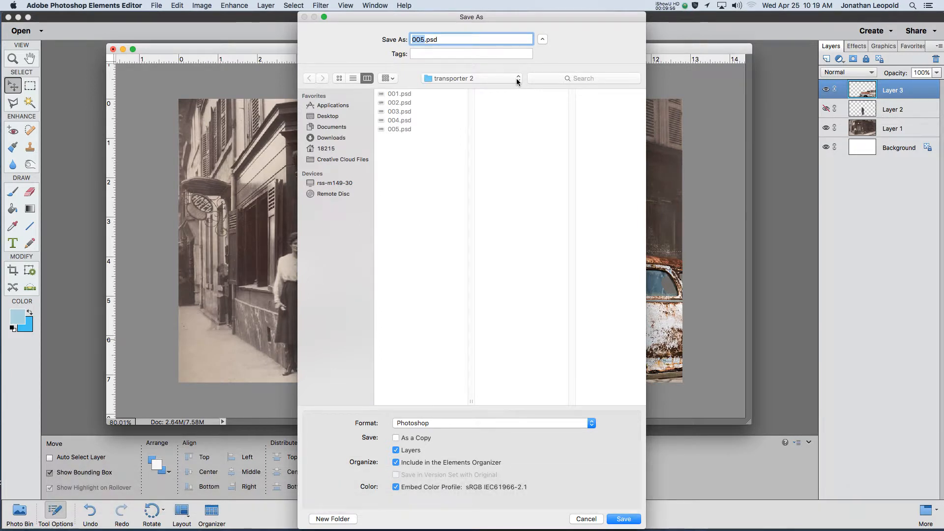
text(006)
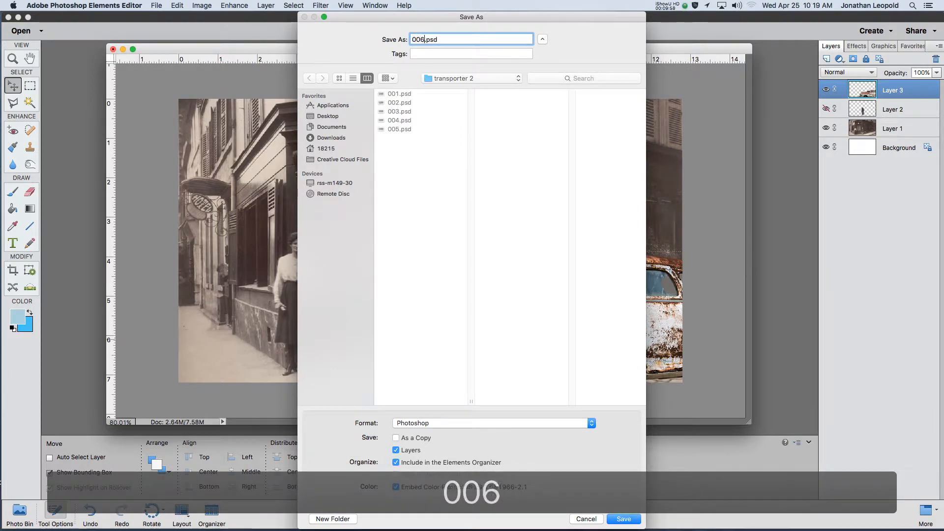
key(Return)
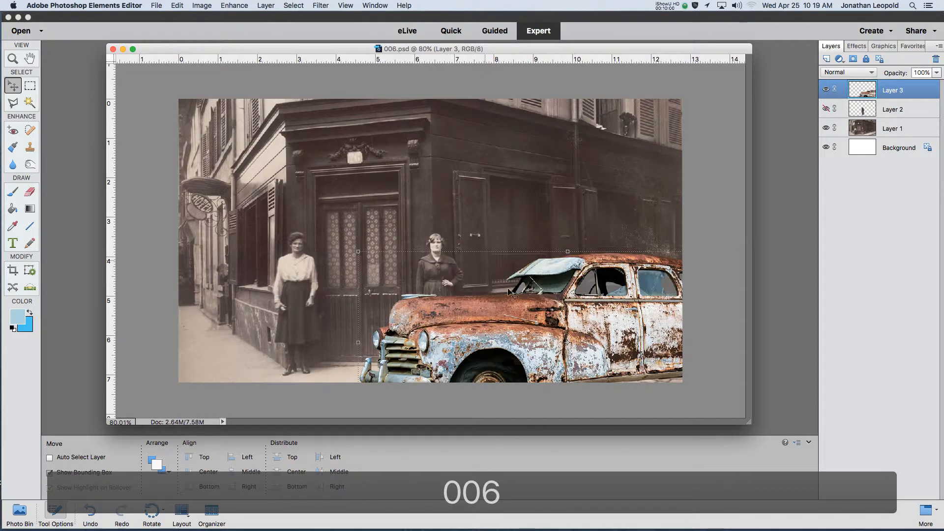
Move the car farther left in front of both women, enlarge it proportionally from its upper-left corner, and apply the transformation.
drag(557, 319, 475, 333)
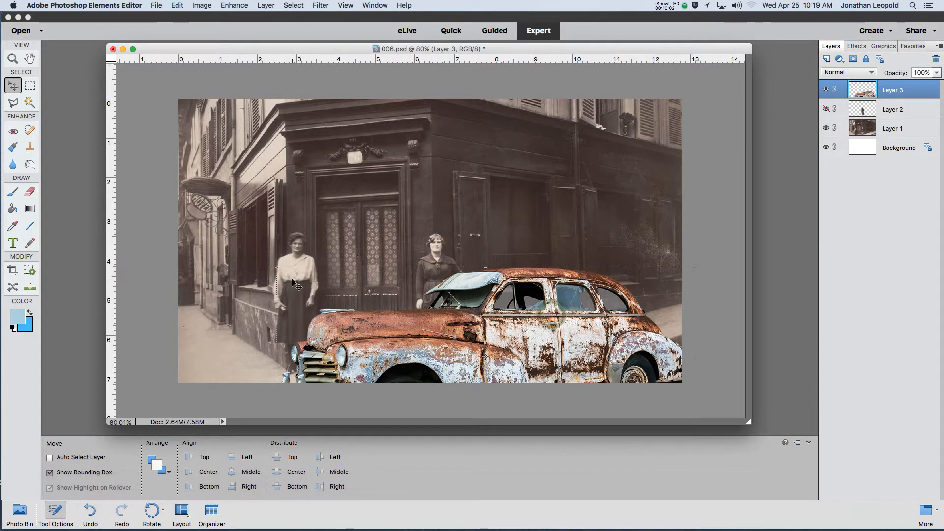
drag(275, 266, 239, 249)
double_click(387, 341)
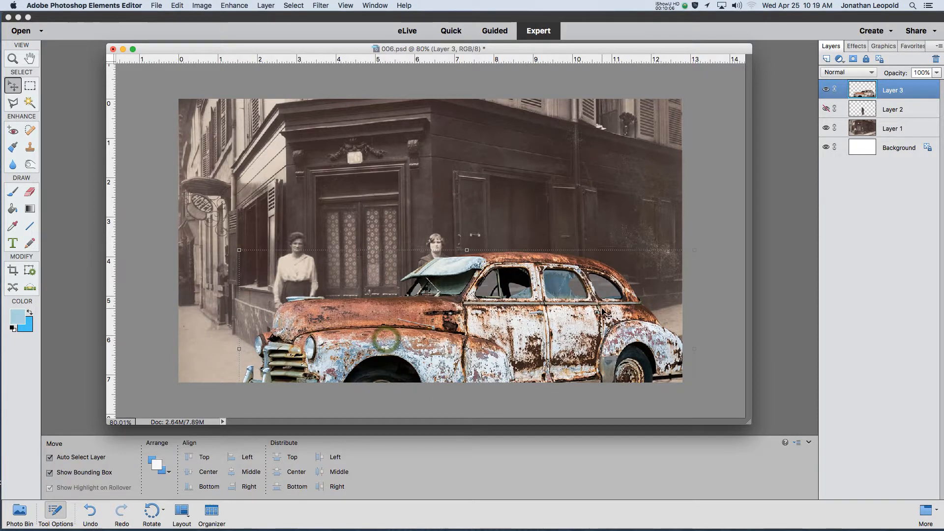
Save the enlarged car frame as 007.psd in the transporter 2 folder.
key(ctrl+shift+s)
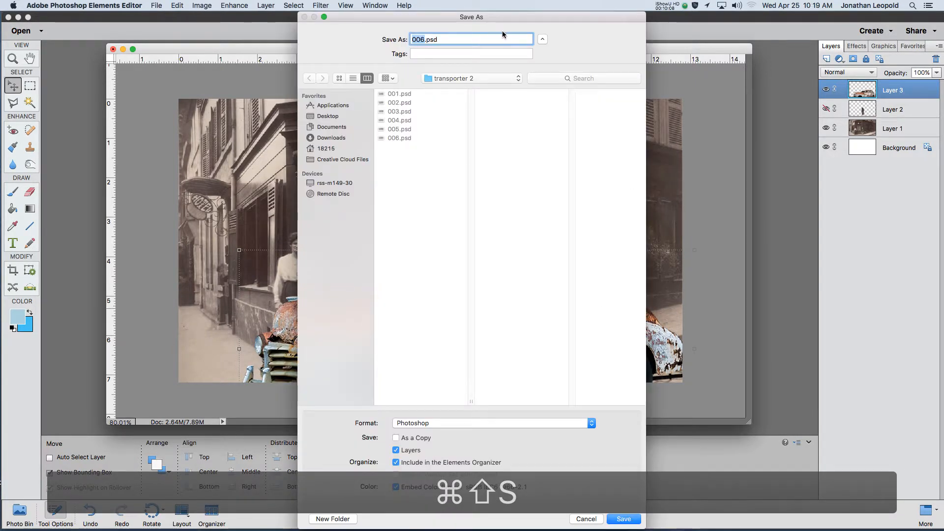
text(00)
key(Return)
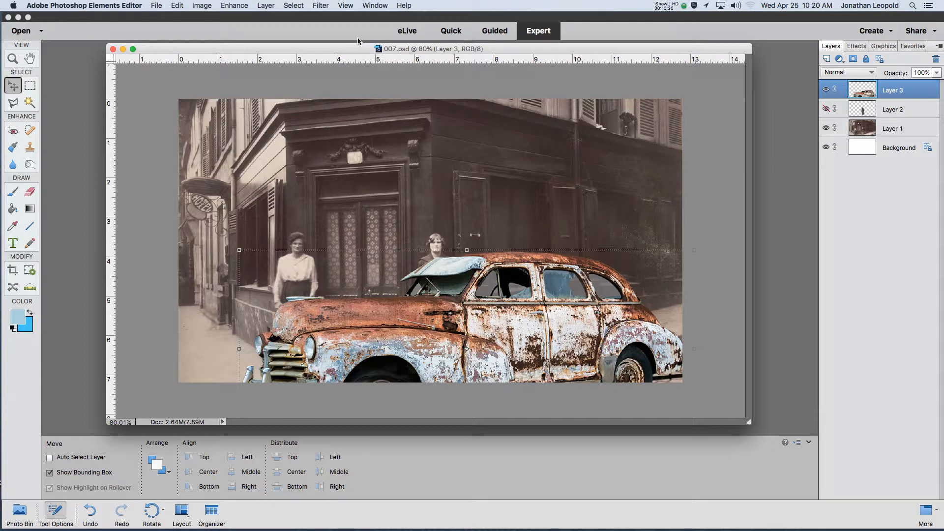
Desaturate the car layer with Hue/Saturation, using hue -4 and saturation -75.
click(264, 5)
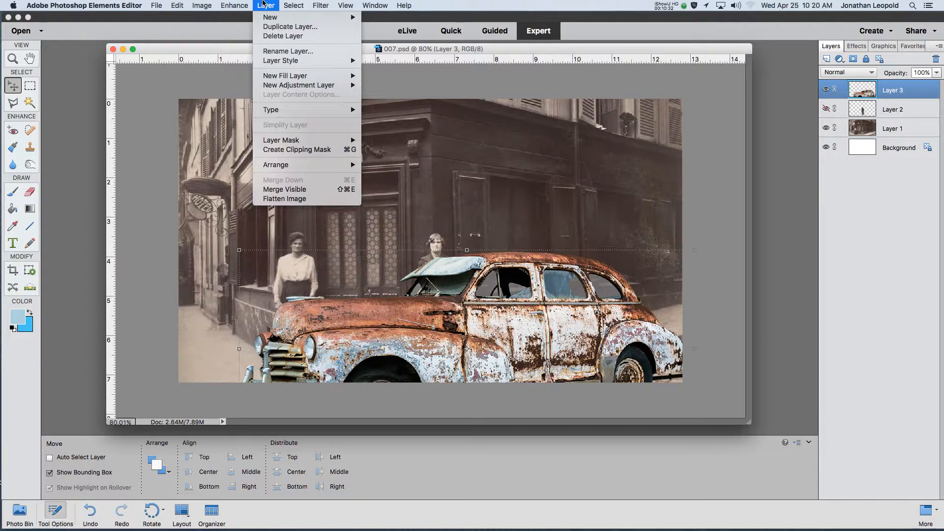
click(261, 4)
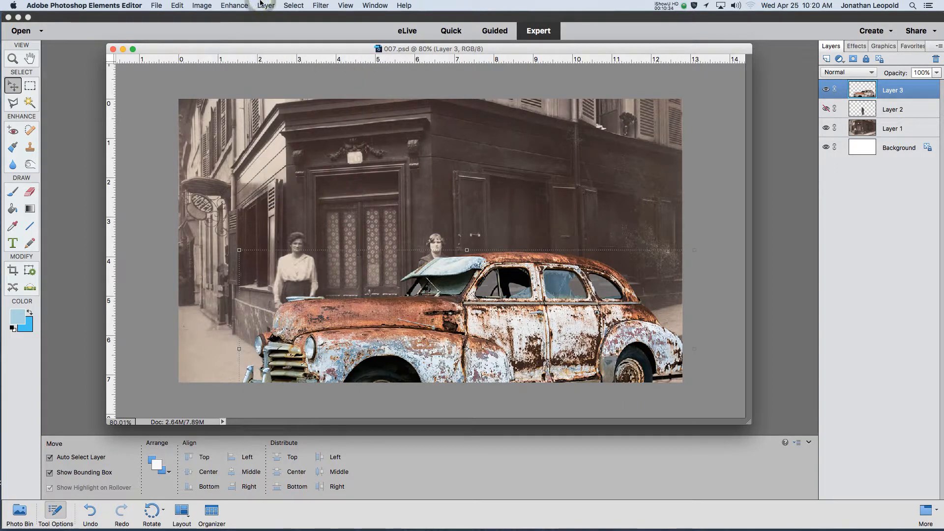
key(super+u)
drag(663, 166, 623, 167)
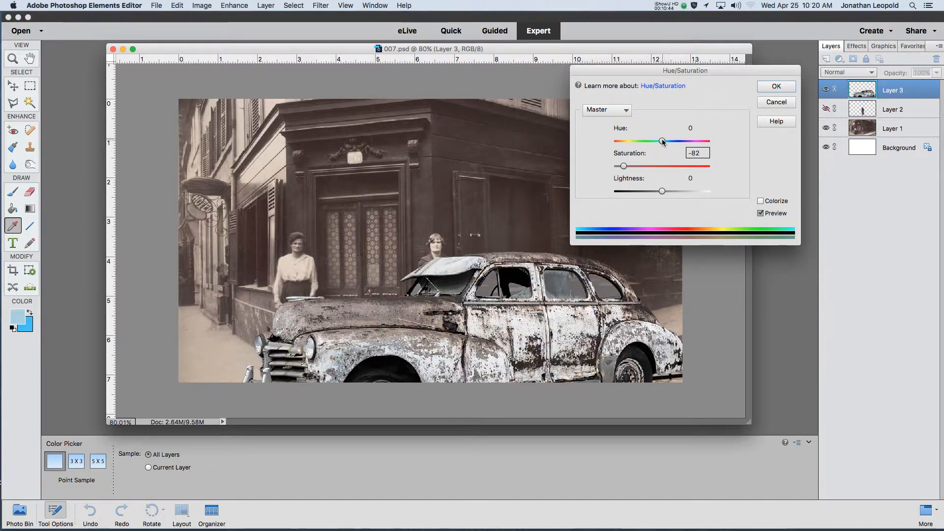
drag(661, 141, 662, 144)
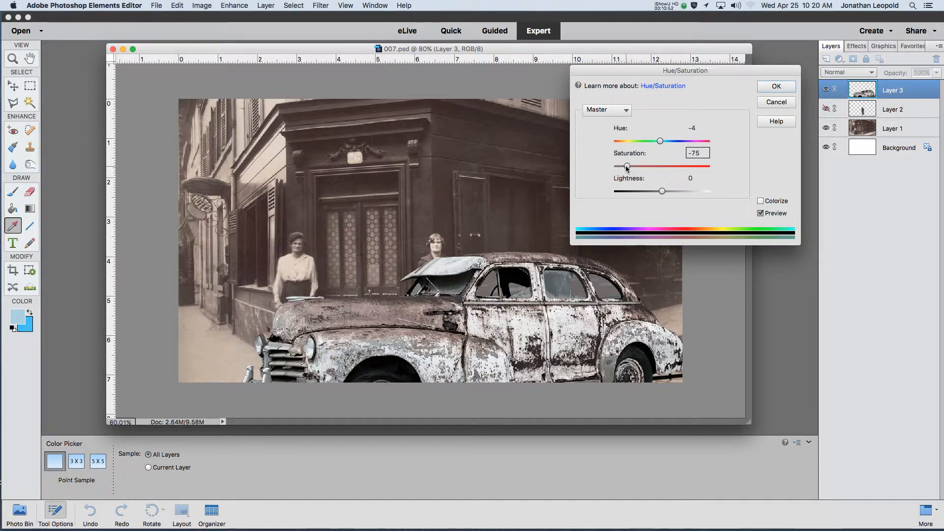
click(777, 86)
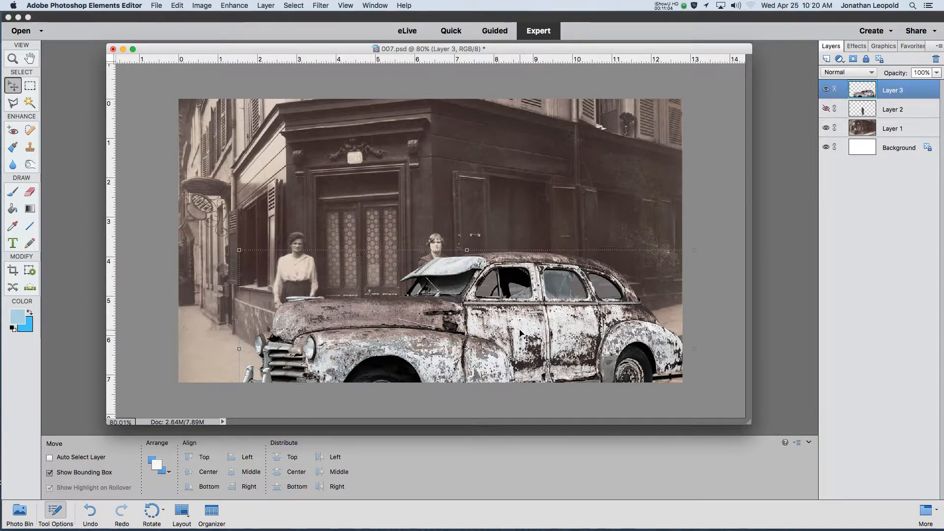
Save the desaturated car frame as 008.psd in the transporter 2 folder.
key(super+shift+s)
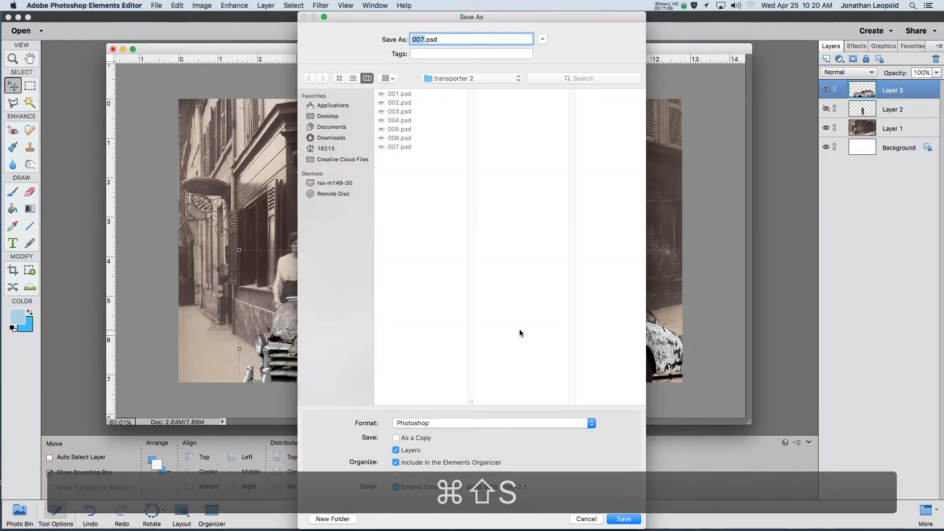
text(008)
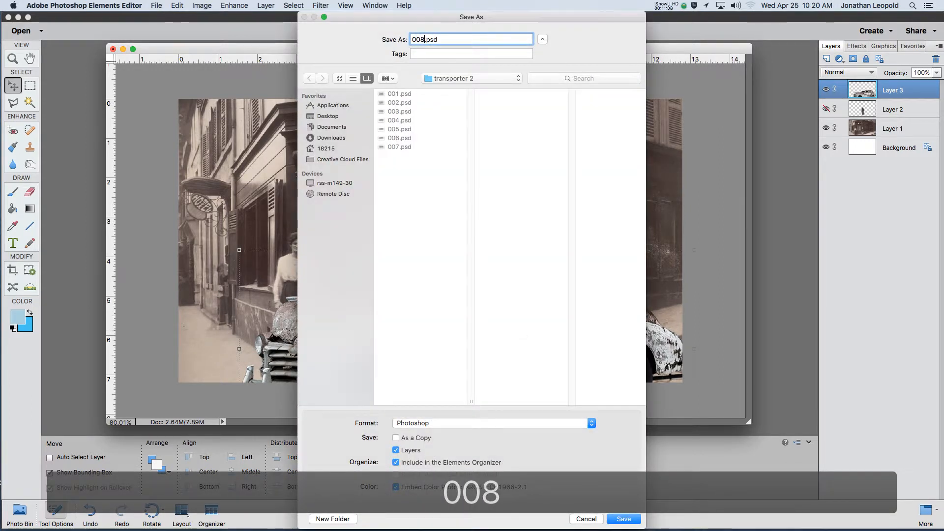
key(Return)
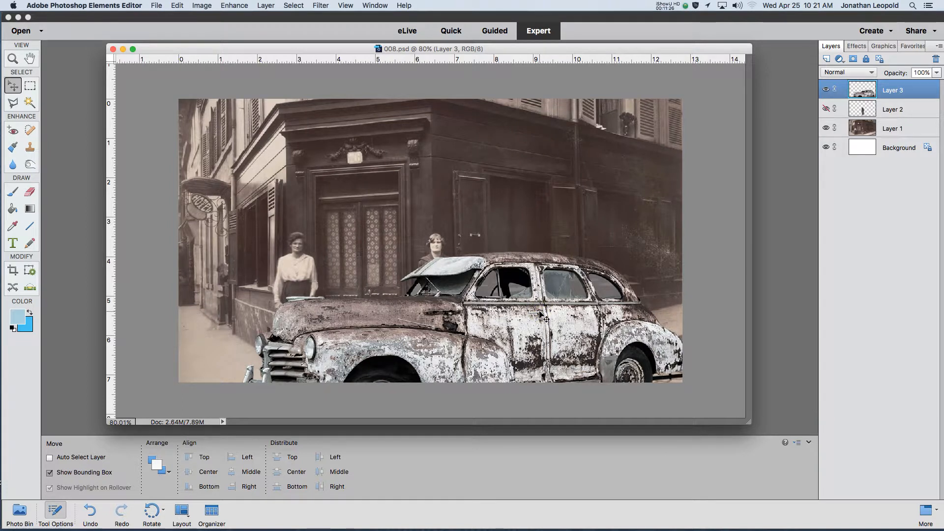
Move the car left and down so its front leaves the photo, enlarge it from its upper-right corner, and apply the transformation.
drag(540, 315, 415, 332)
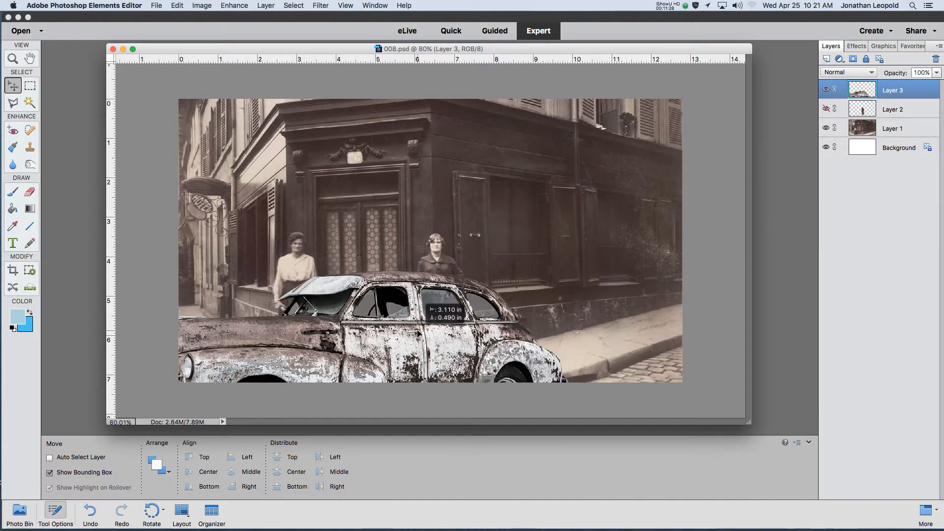
drag(572, 269, 637, 241)
drag(470, 311, 388, 330)
key(Return)
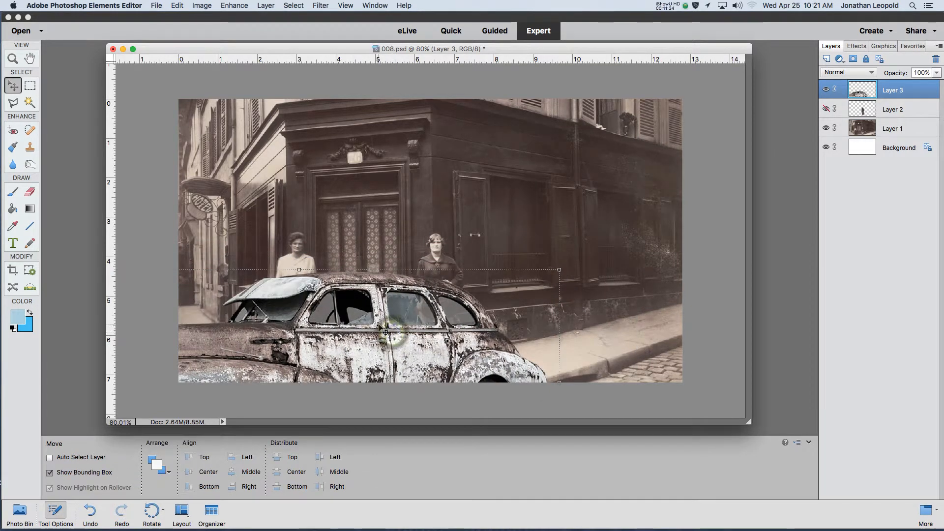
Save the frame with the car's front out of view as 009.psd in the transporter 2 folder.
key(super+shift+s)
text(009)
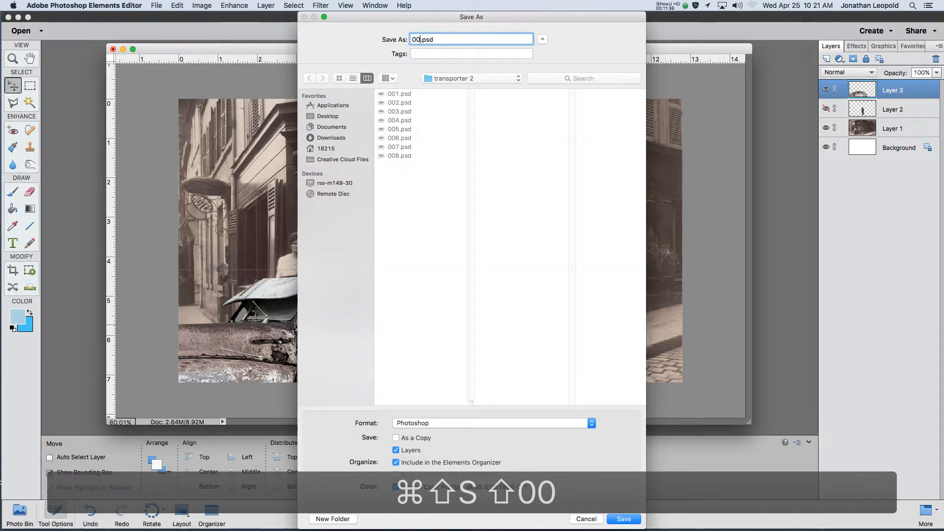
key(Return)
Move the car farther left until only its rear half remains in the photo, enlarge it, and apply the transformation.
drag(416, 332, 248, 368)
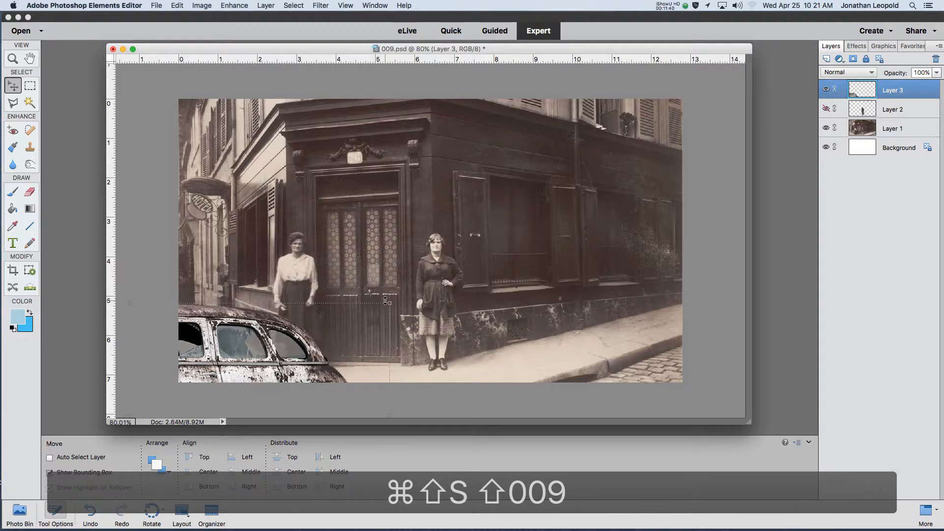
drag(390, 302, 432, 248)
drag(301, 340, 281, 341)
key(Return)
Save the frame with only the car's rear half in view as 010.psd in the transporter 2 folder.
key(super+shift+s)
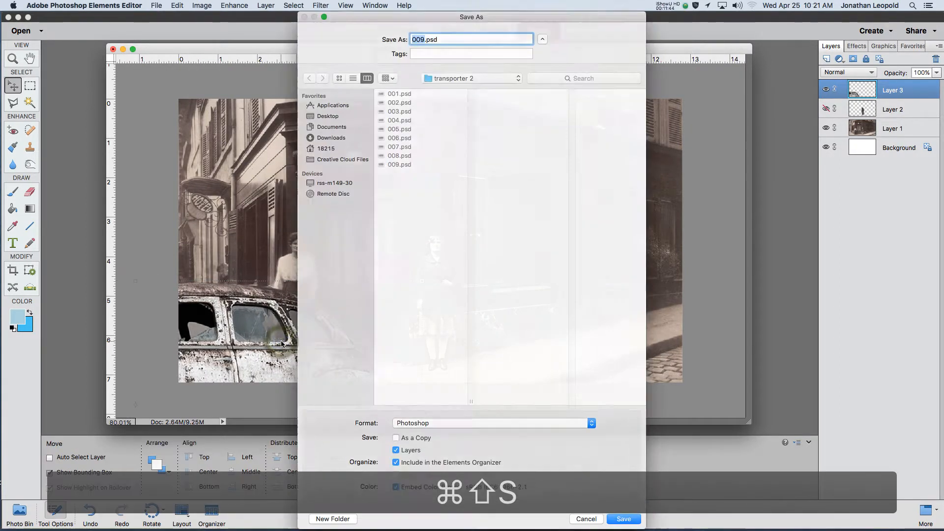
text(010)
key(Return)
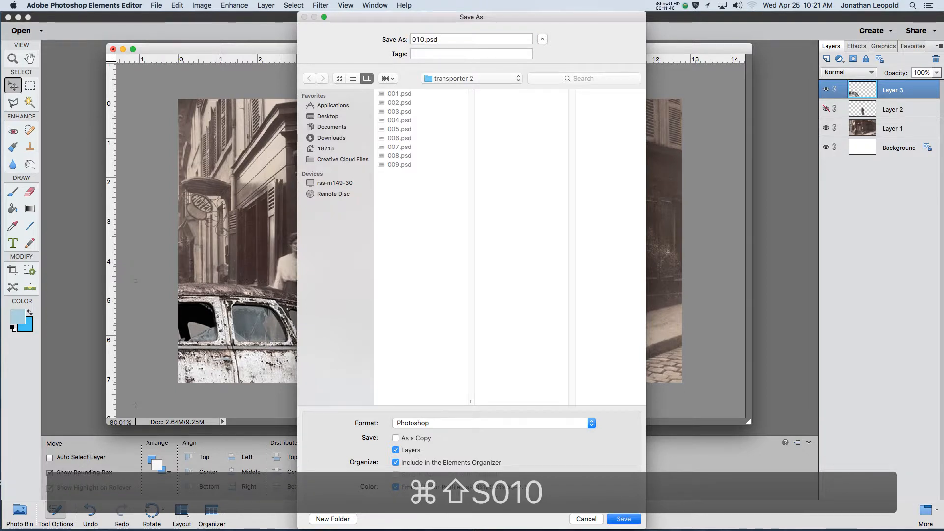
Hide the car layer and save the image as 011.psd in the transporter 2 folder.
click(827, 89)
key(super+shift+s)
text(011)
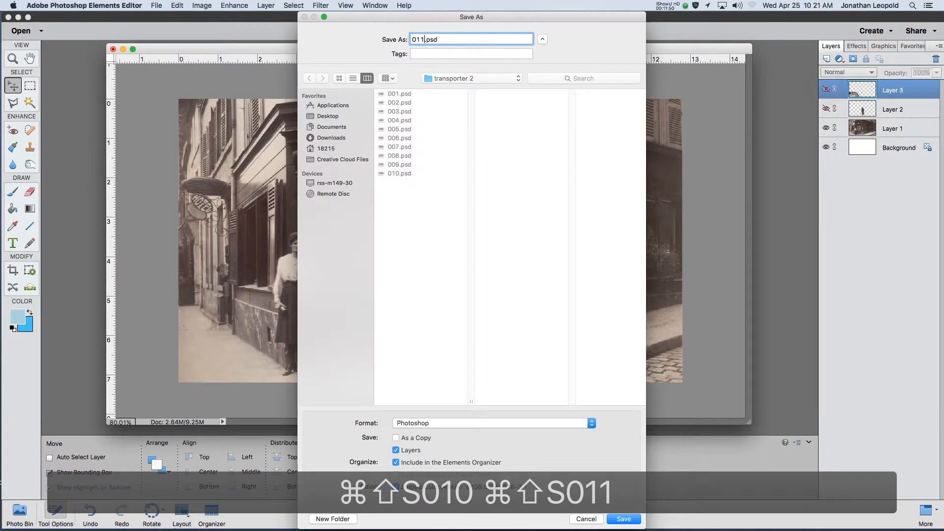
key(Return)
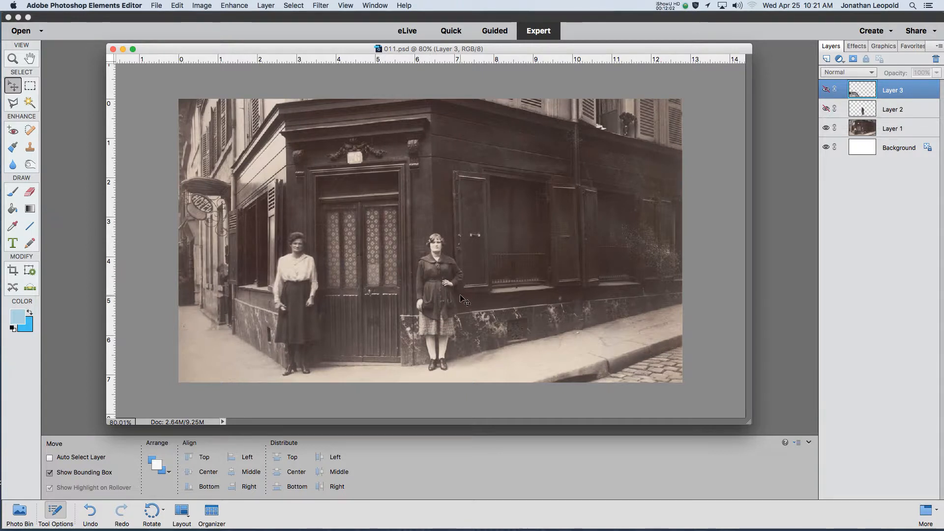
Make a tall rectangular marquee selection with 37 px feather around the woman in the dark coat, from the photo's upper edge to her feet.
click(29, 86)
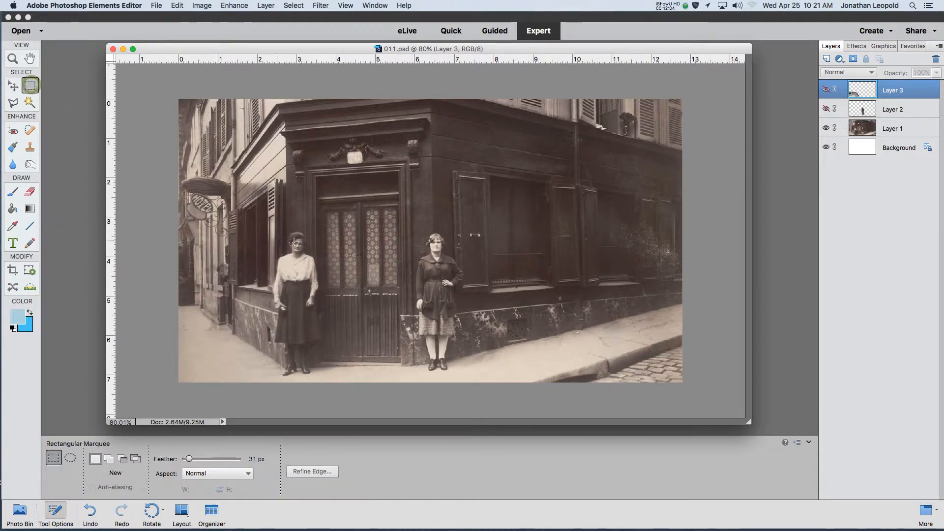
scroll(439, 261, up, 5)
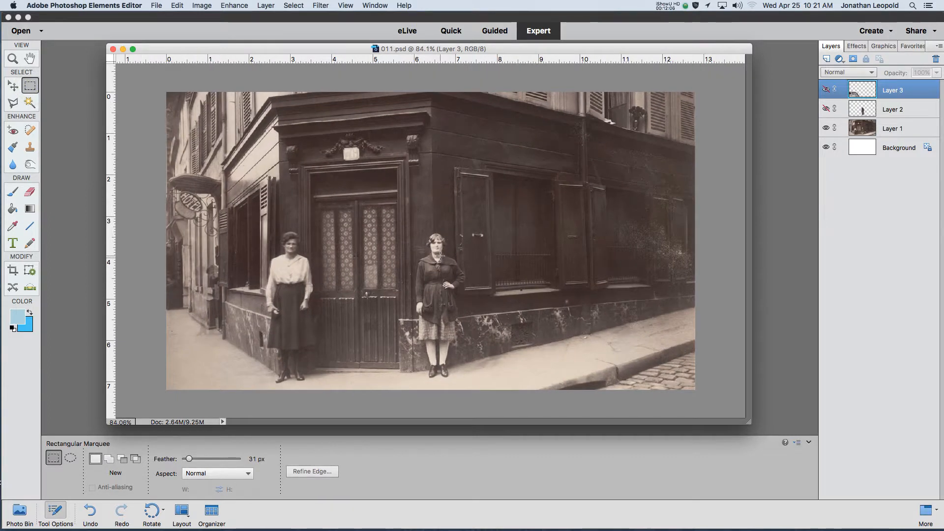
scroll(447, 380, down, 6)
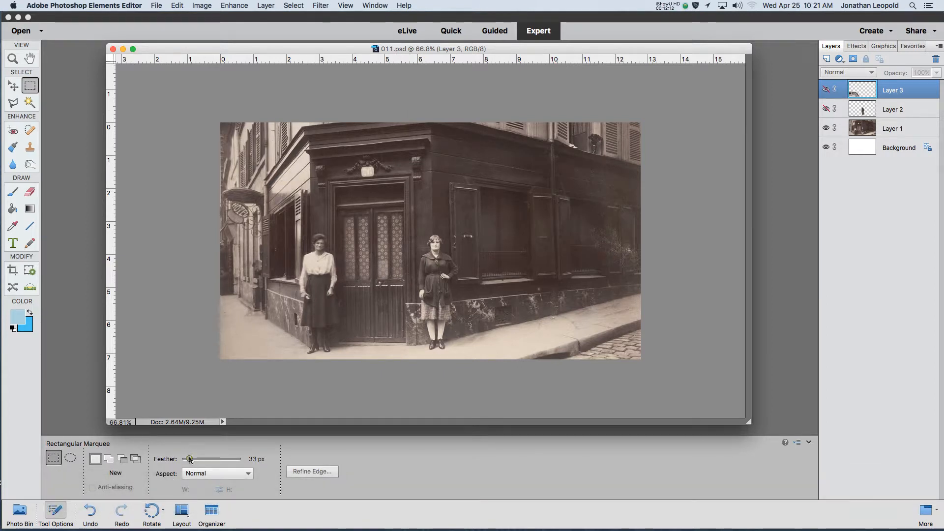
drag(190, 460, 191, 460)
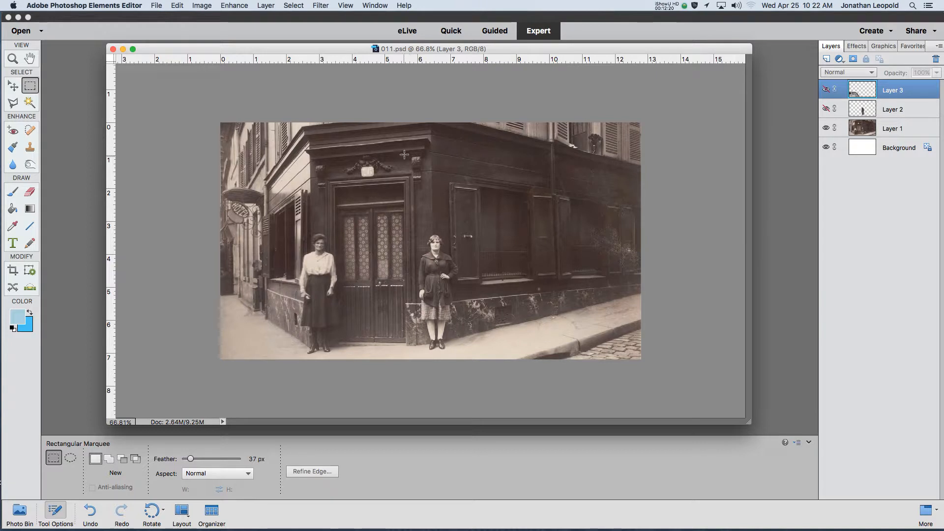
drag(408, 103, 465, 352)
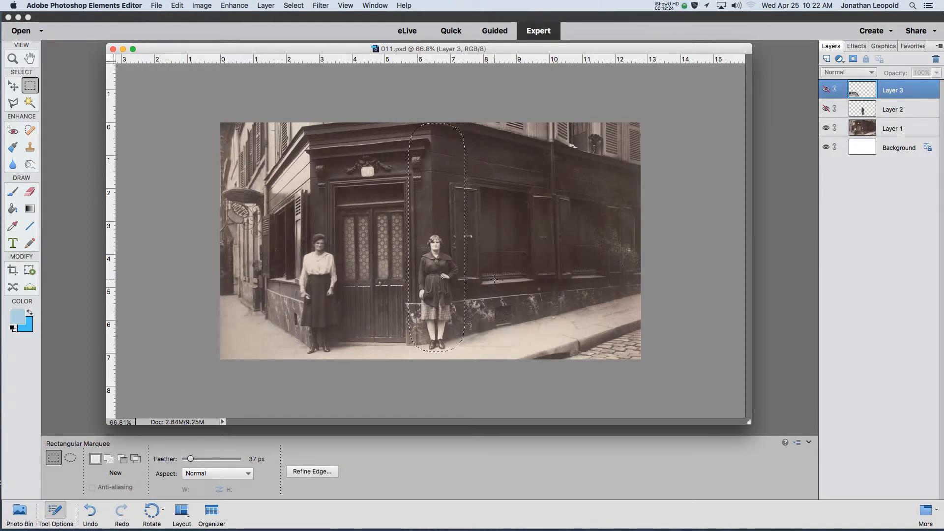
On a new layer, fill the selection with a reflected blue gradient running outward from its center, and deselect.
click(827, 59)
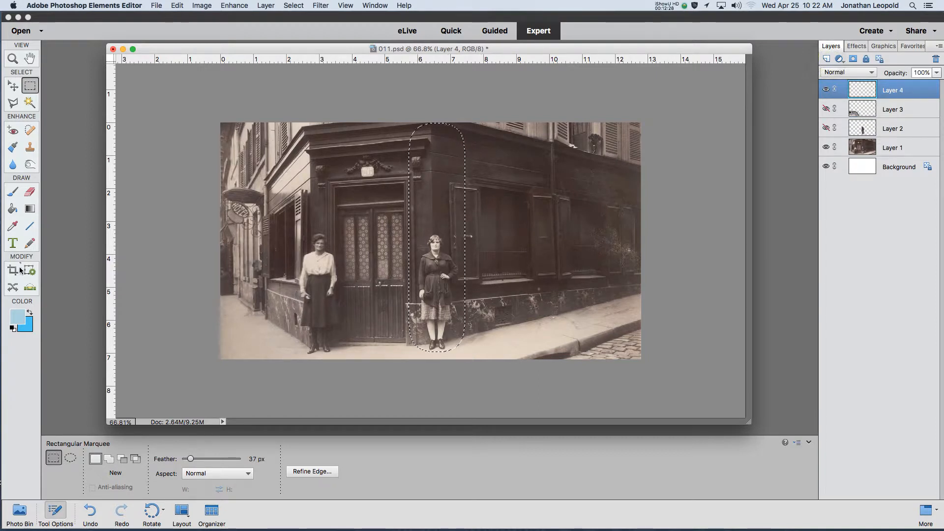
click(30, 209)
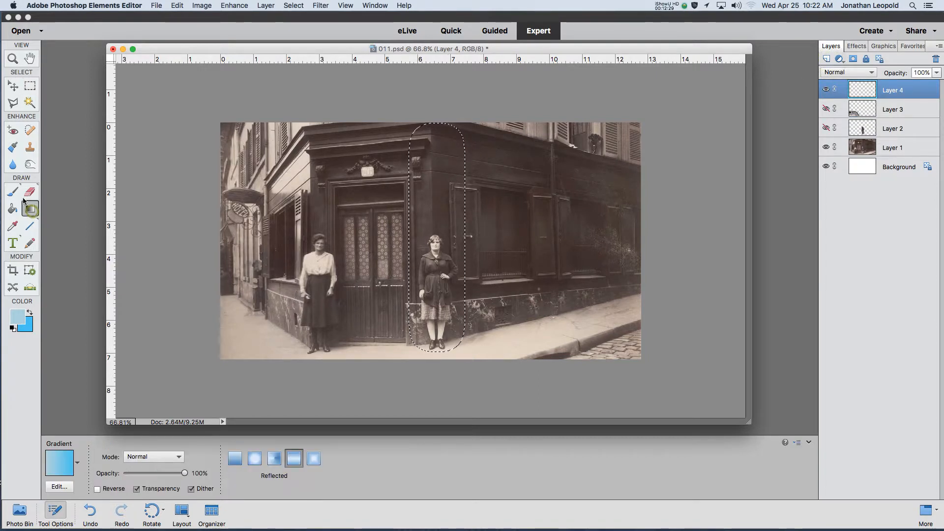
click(294, 458)
drag(436, 244, 398, 244)
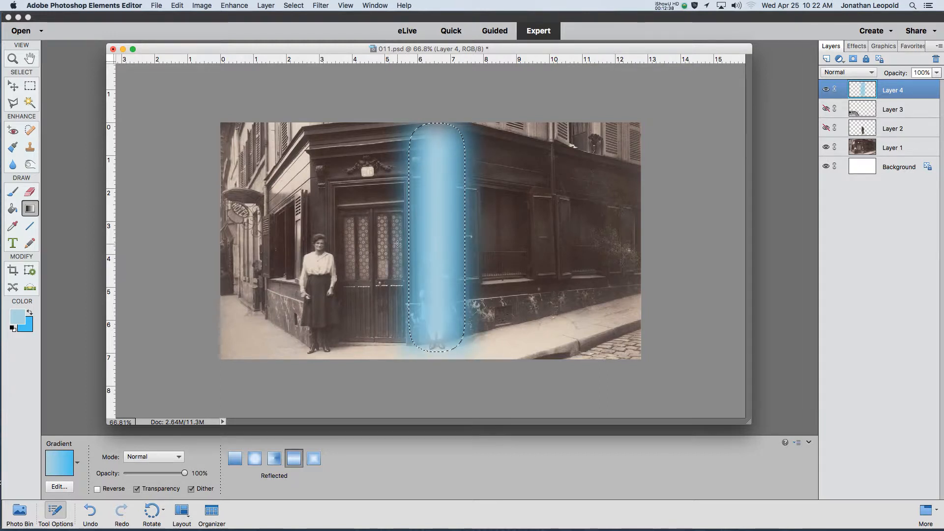
key(super+d)
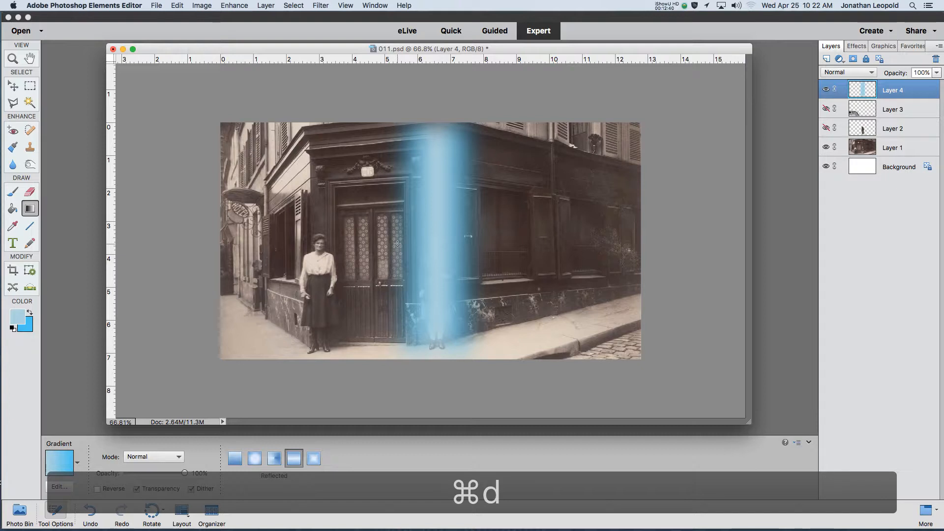
Stretch the blue beam to 111.94% height, position it over the woman across the photo's full height, and apply the transformation.
click(13, 86)
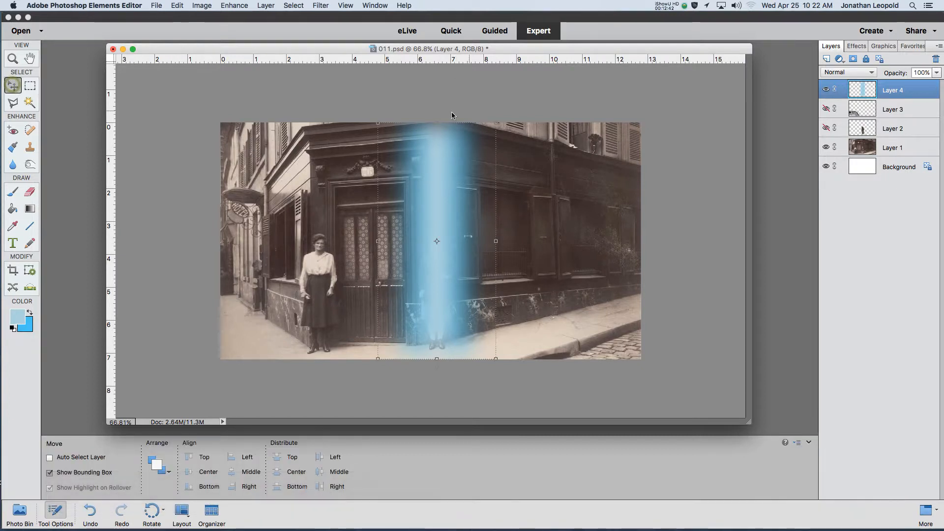
drag(436, 123, 436, 94)
mouse_move(446, 172)
mouse_down()
mouse_move(442, 187)
mouse_move(439, 172)
mouse_move(444, 179)
mouse_up()
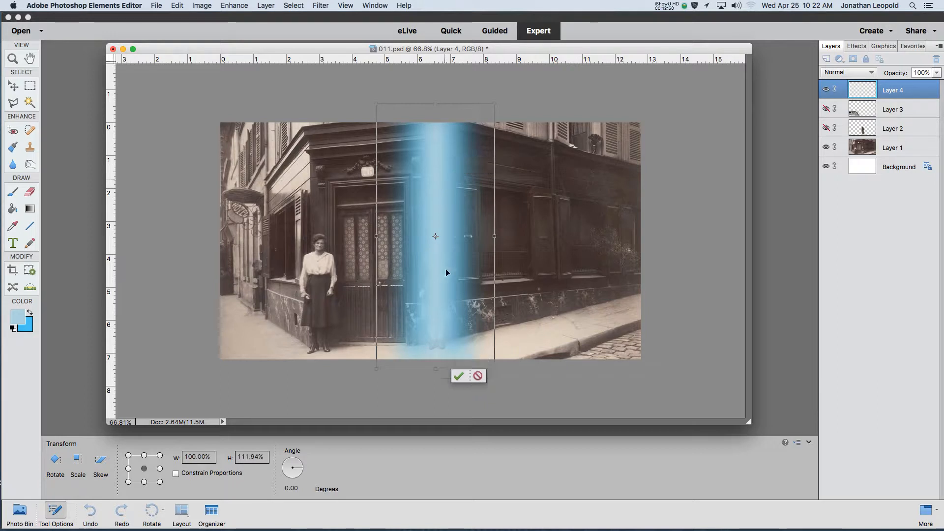
double_click(435, 310)
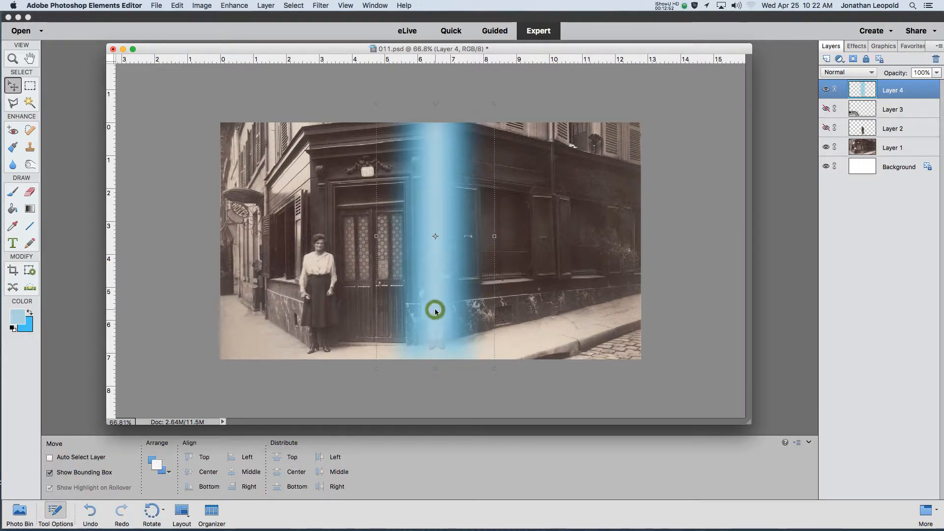
Check the beam layer by hiding and reshowing it, and lower its opacity to 44%.
scroll(483, 306, down, 2)
scroll(483, 307, down, 1)
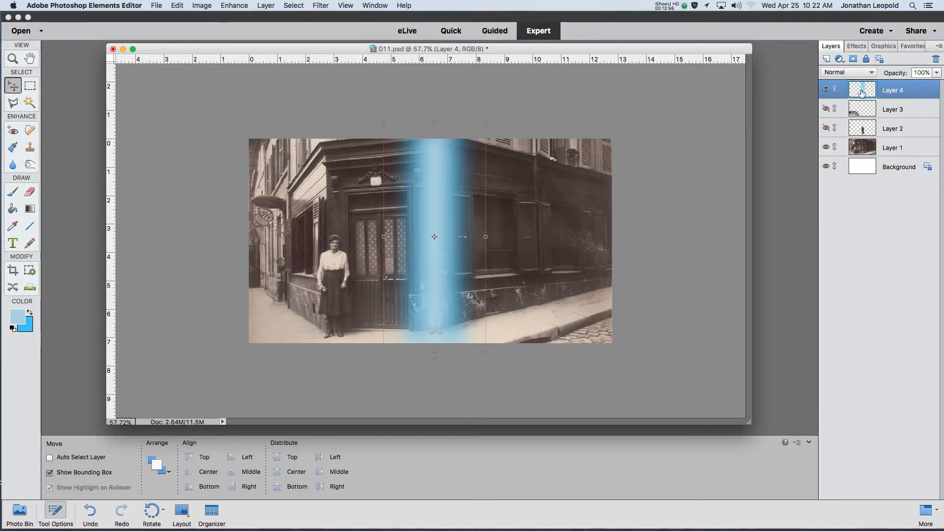
click(828, 90)
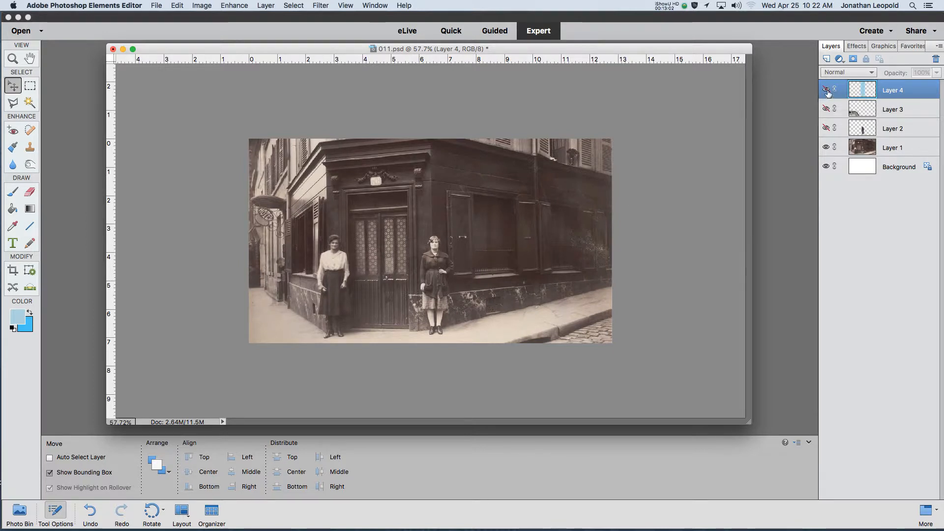
click(827, 90)
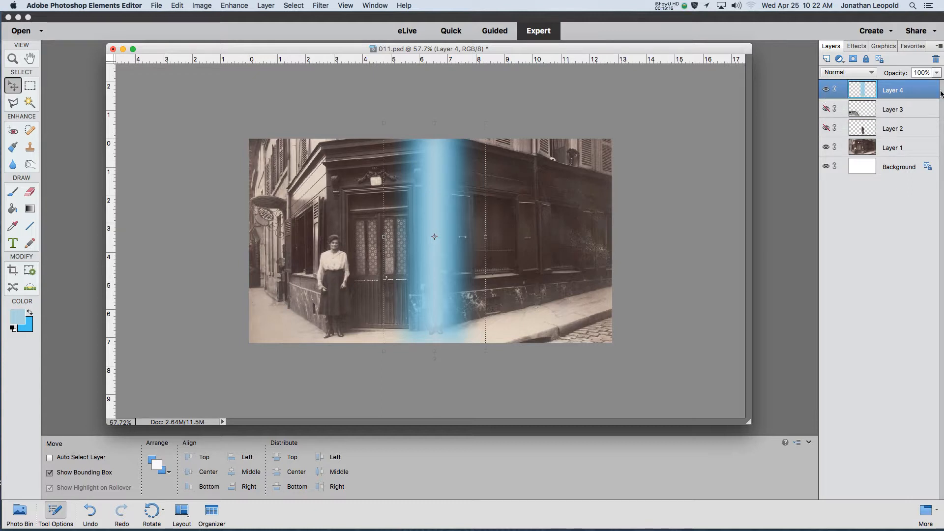
click(938, 75)
drag(936, 84, 911, 84)
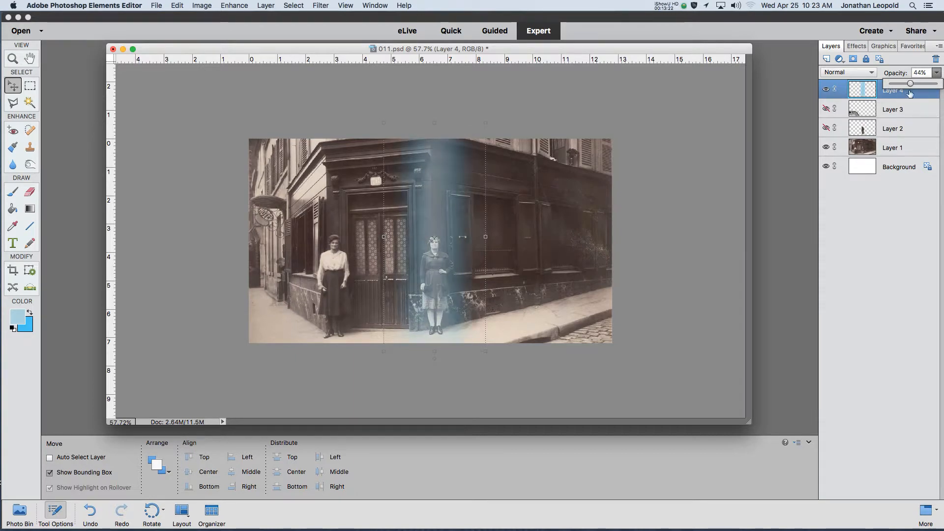
Save the frame with the faint blue beam as 012.psd in the transporter 2 folder.
key(ctrl+shift+s)
text(012)
key(Return)
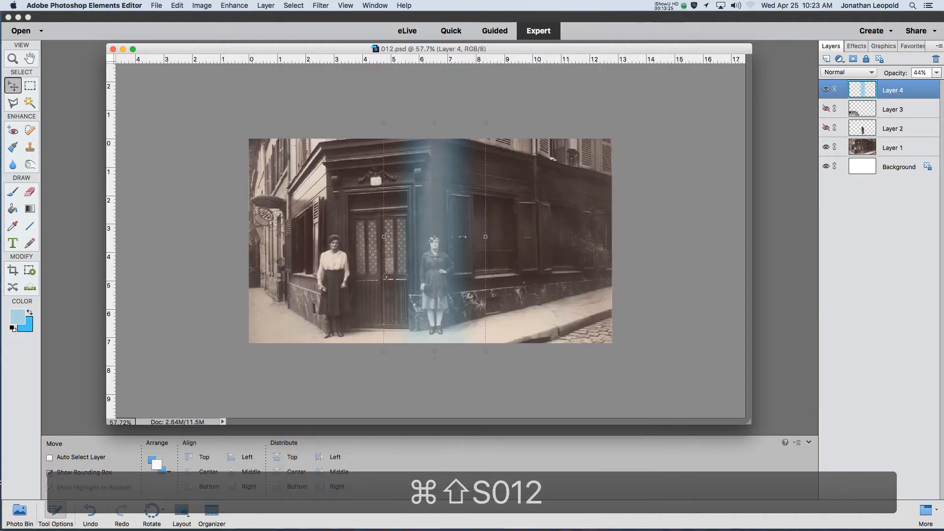
Show Layer 2, the patch covering the woman under the beam, and lower its opacity to 47%.
click(900, 129)
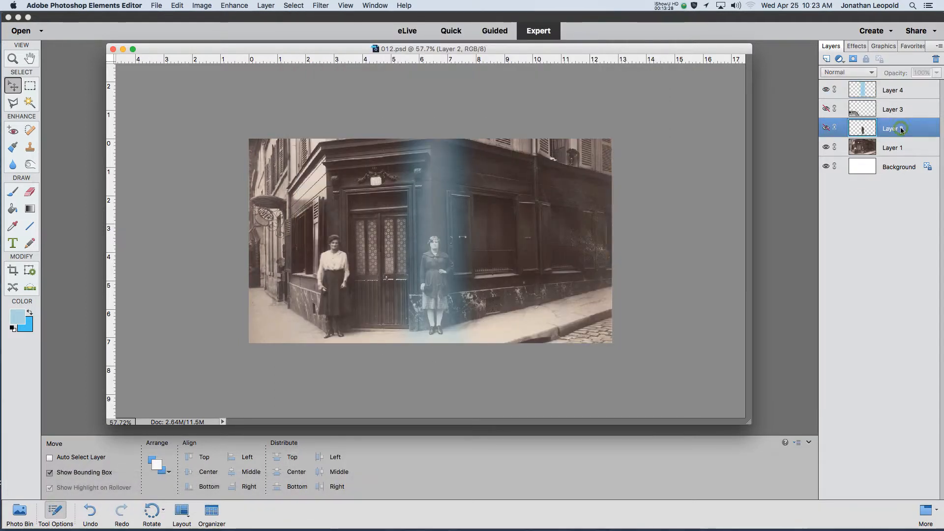
click(826, 129)
click(826, 129)
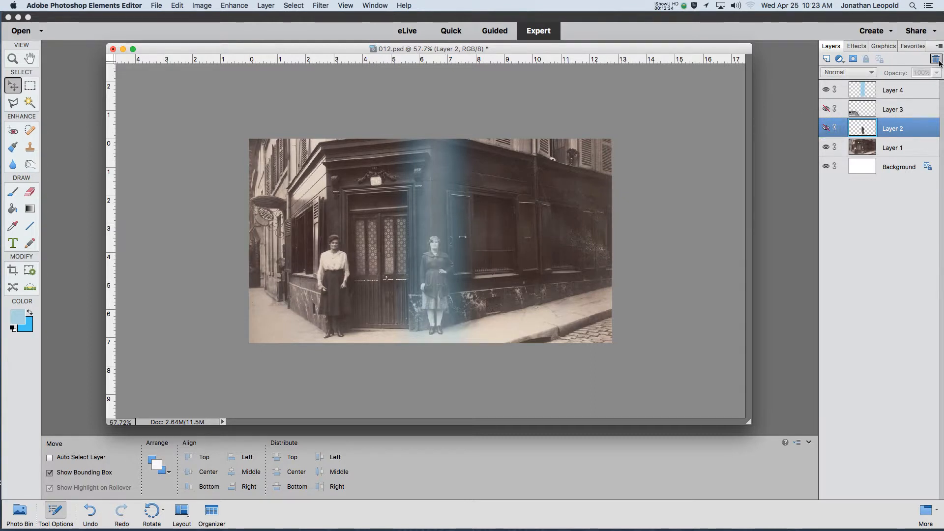
click(825, 129)
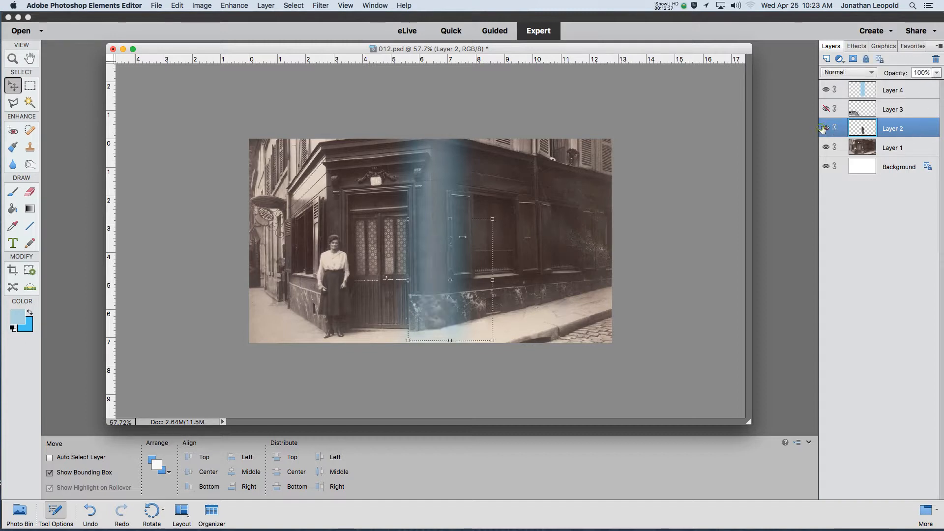
click(937, 73)
drag(902, 84, 899, 86)
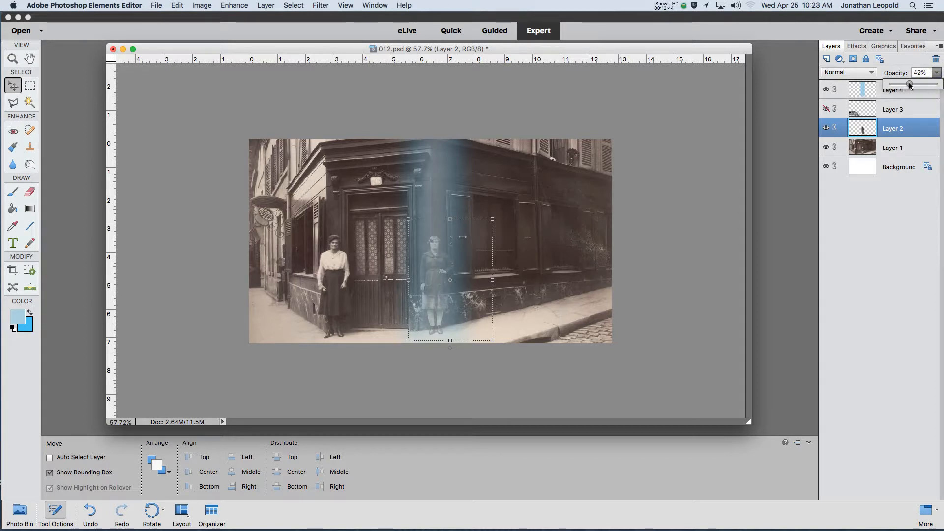
Save the frame with the half-faded woman as 013.psd in the transporter 2 folder.
key(super+shift+s)
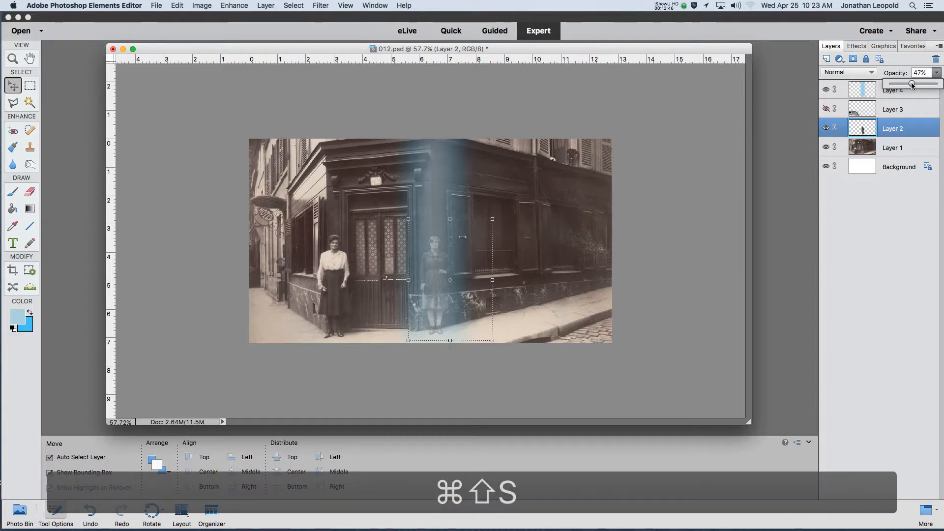
text(013)
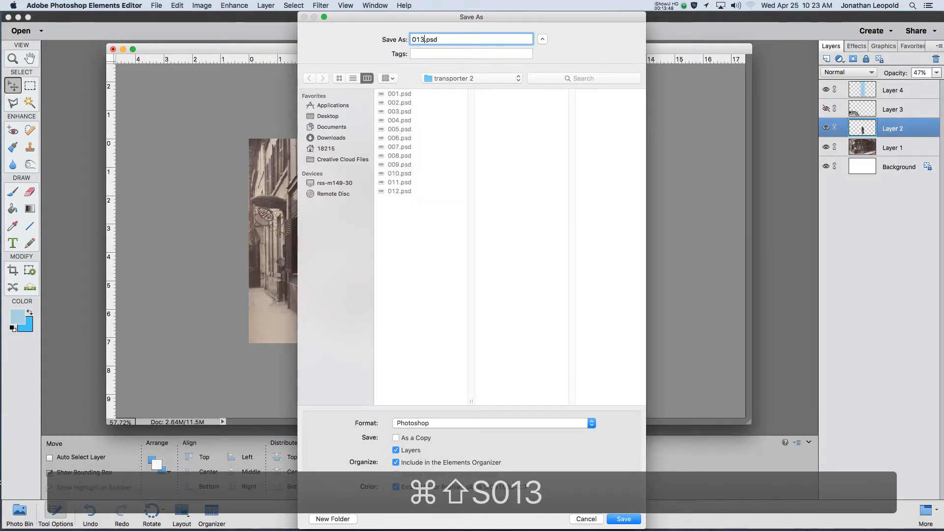
key(Return)
Raise the blue beam layer's opacity to 82% and save the frame as 014.psd.
click(893, 93)
click(936, 73)
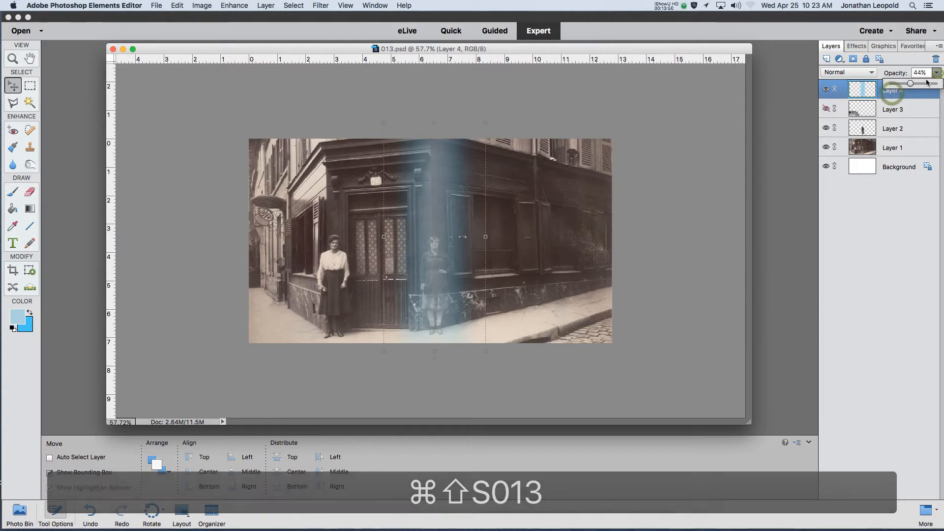
drag(909, 84, 929, 85)
key(super+shift+s)
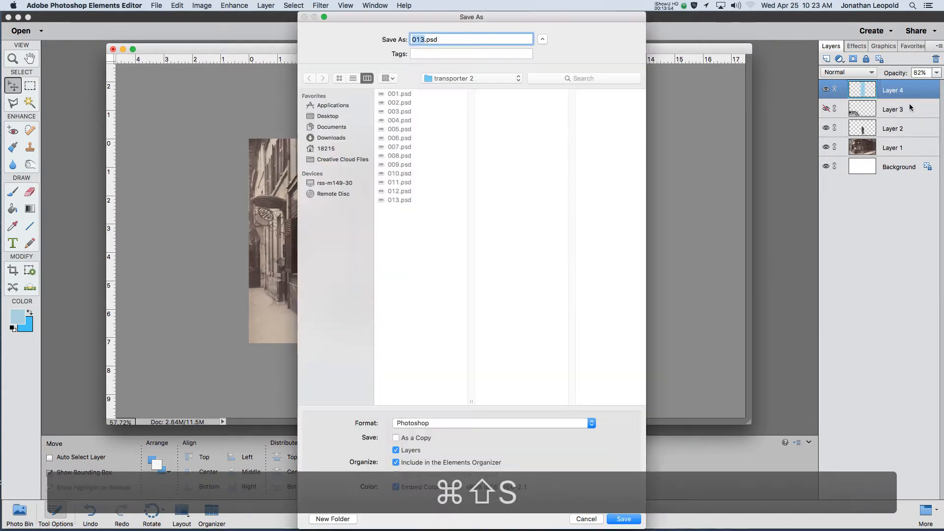
text(014)
key(Return)
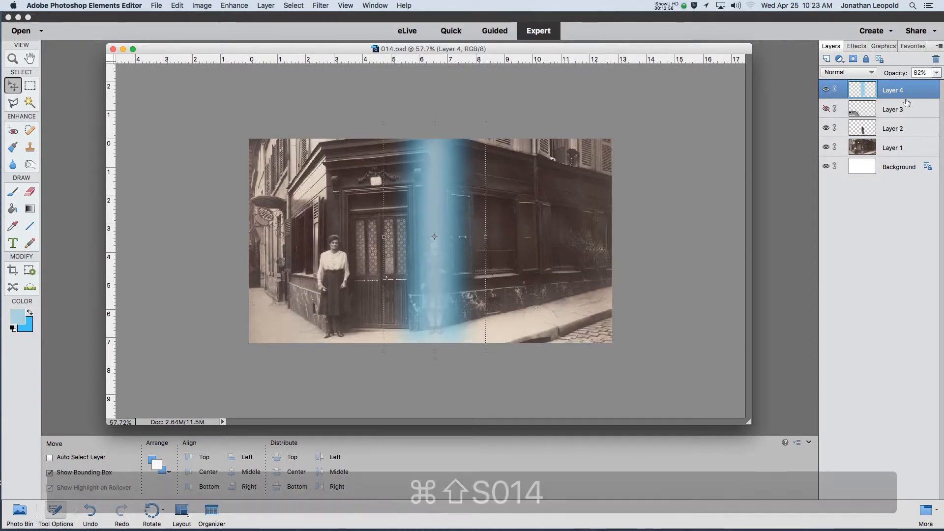
Raise the beam on Layer 4 to nearly full opacity and set the Layer 2 patch to 100%.
click(937, 72)
drag(926, 85, 938, 86)
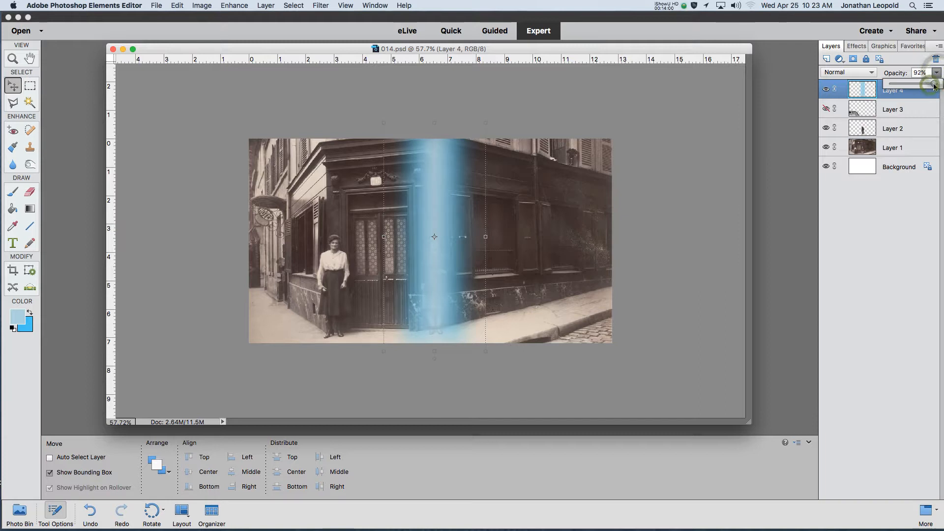
click(898, 129)
click(937, 72)
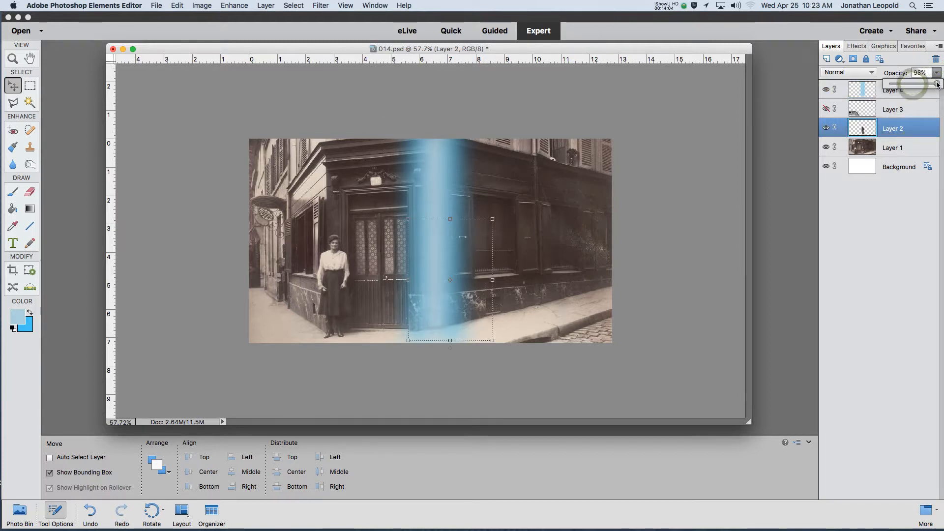
drag(938, 85, 938, 85)
Save the frame with the strong beam and the fully hidden woman as 015.psd.
key(super+shift+s)
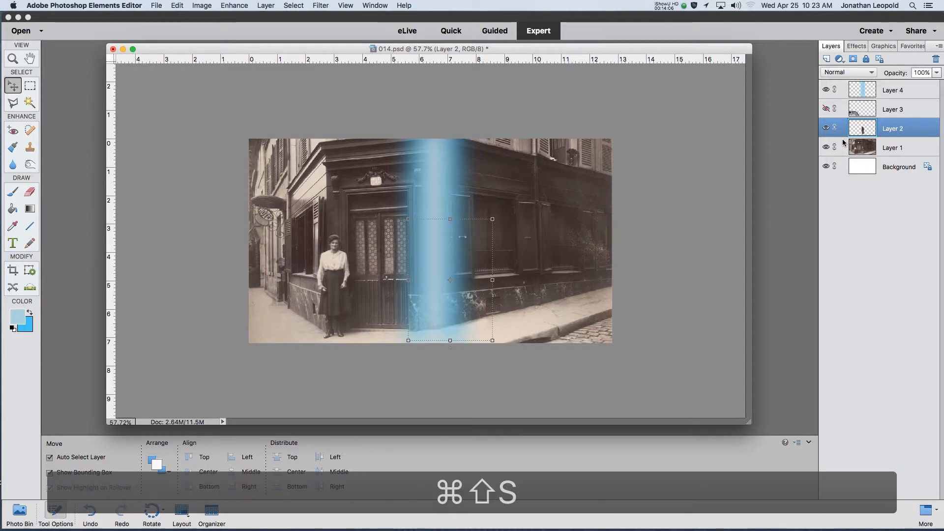
text(015.psd)
key(Return)
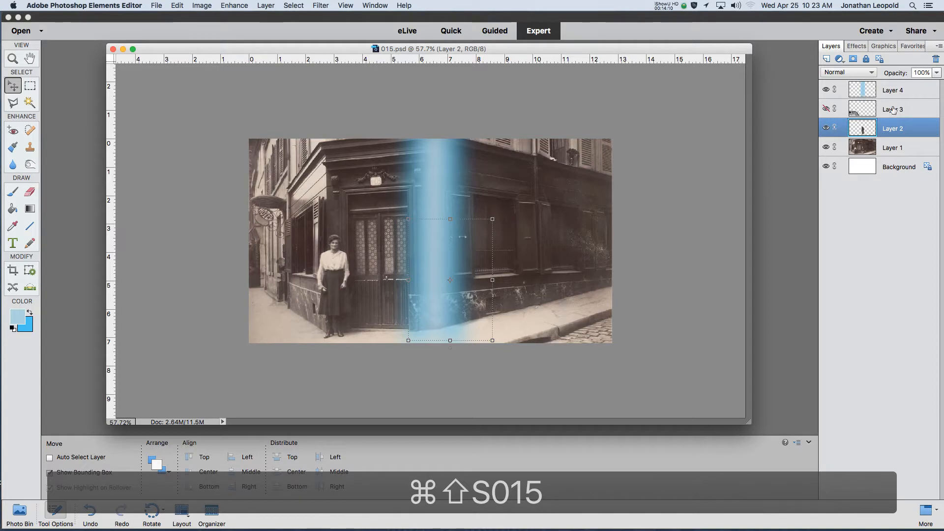
Lower the blue beam layer's opacity to 65% and save the frame as 016.psd.
click(894, 90)
click(938, 72)
drag(937, 84, 921, 85)
key(super+s)
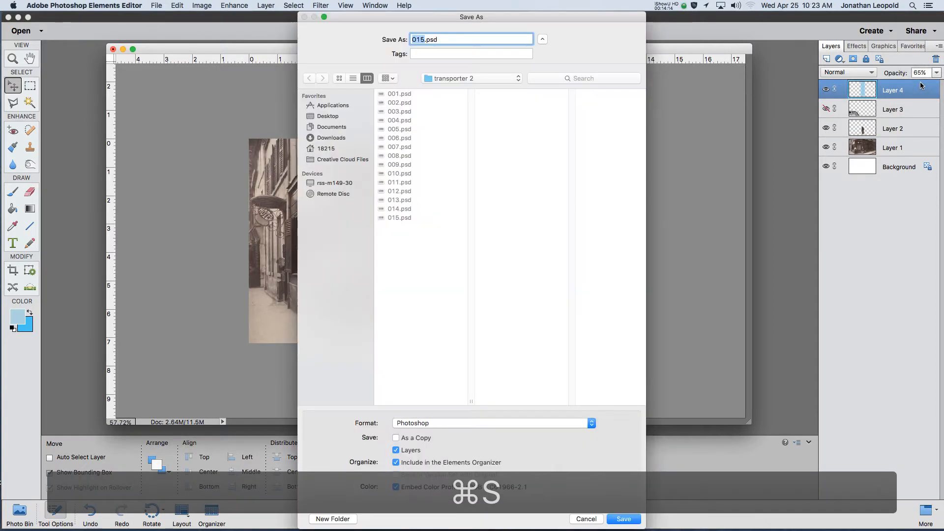
text(016)
key(Return)
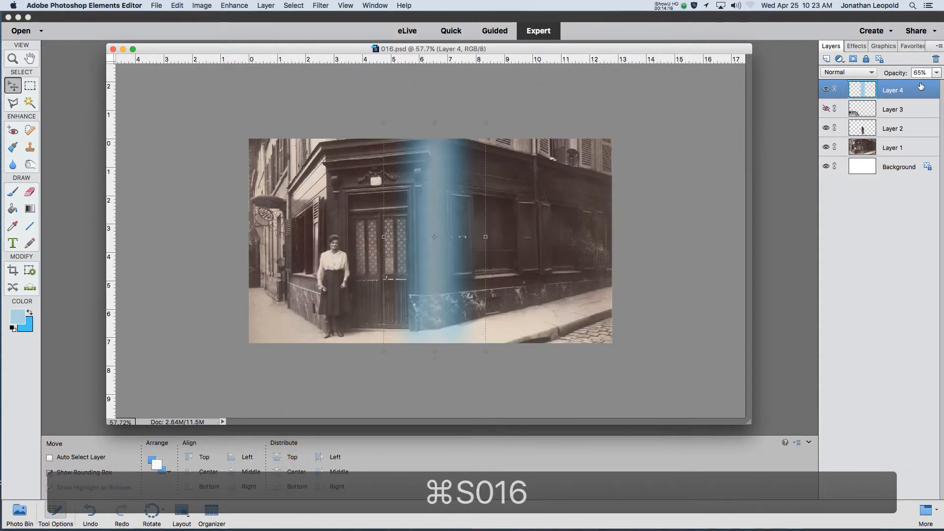
Fade the blue beam layer to 25% opacity and save the frame as 017.psd.
click(937, 72)
drag(922, 84, 902, 85)
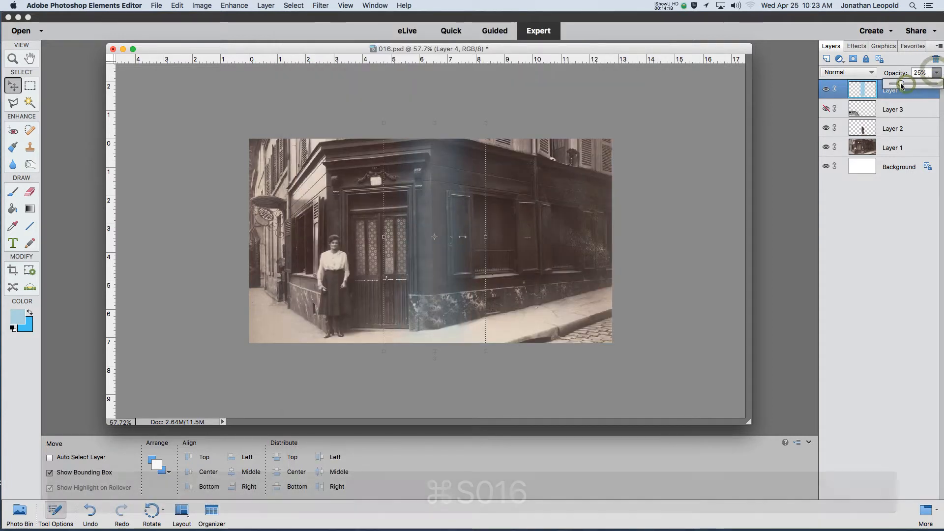
key(super+shift+s)
text(017)
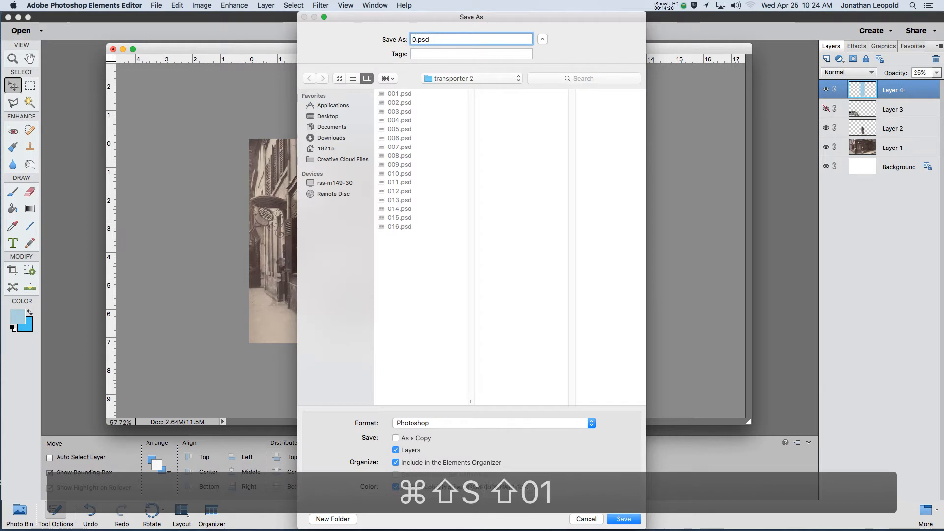
key(Return)
Reduce the blue beam layer's opacity to 0% and save the frame as 018.psd.
click(936, 72)
drag(901, 83, 889, 84)
key(super+shift+s)
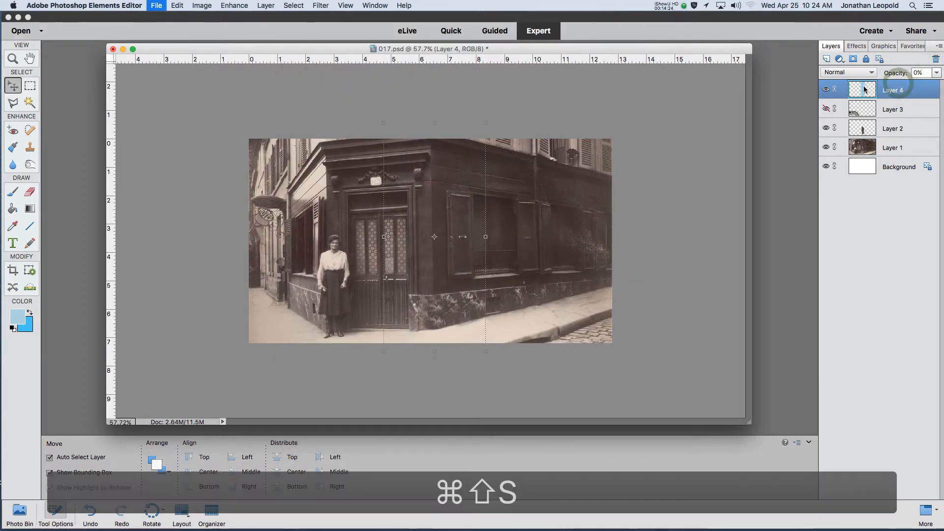
text(018.psd)
key(Return)
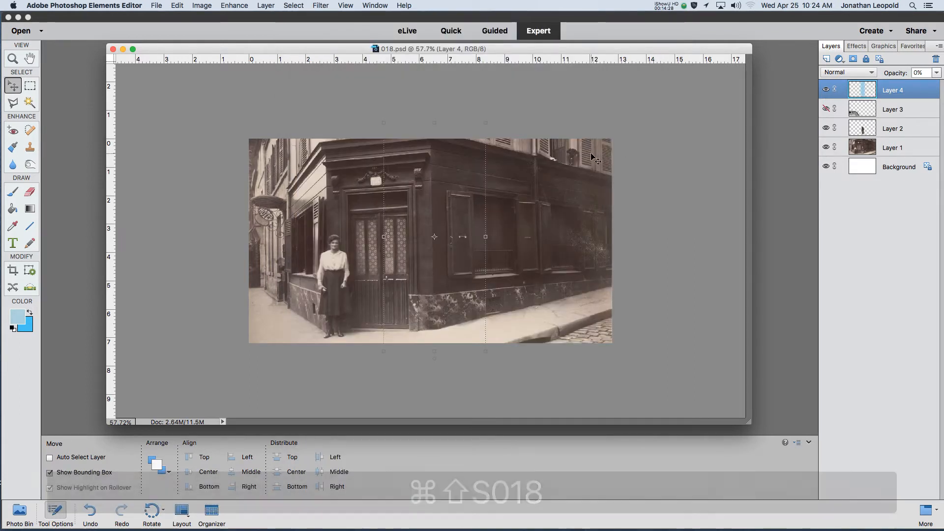
Outline the flower vase on the upper window sill with a freehand Lasso selection, adding the missed edge of the blossoms.
scroll(590, 147, up, 10)
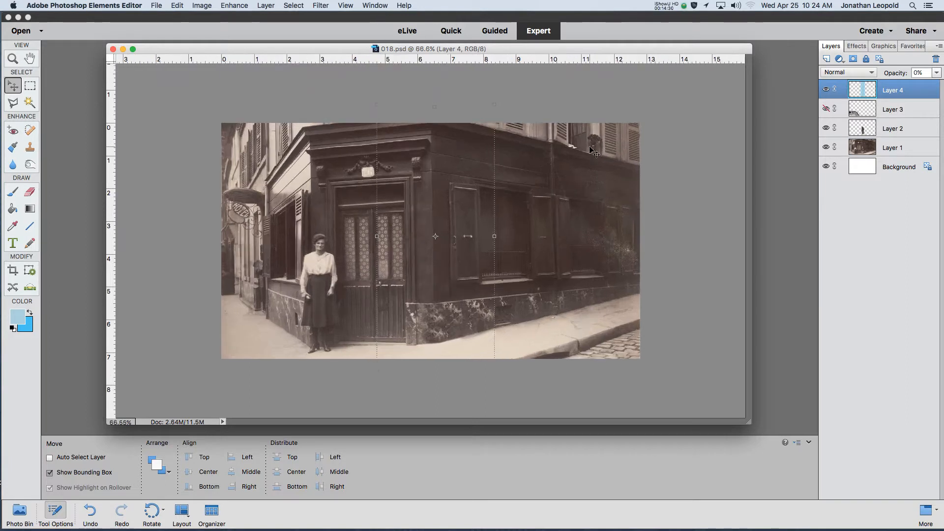
scroll(684, 78, up, 2)
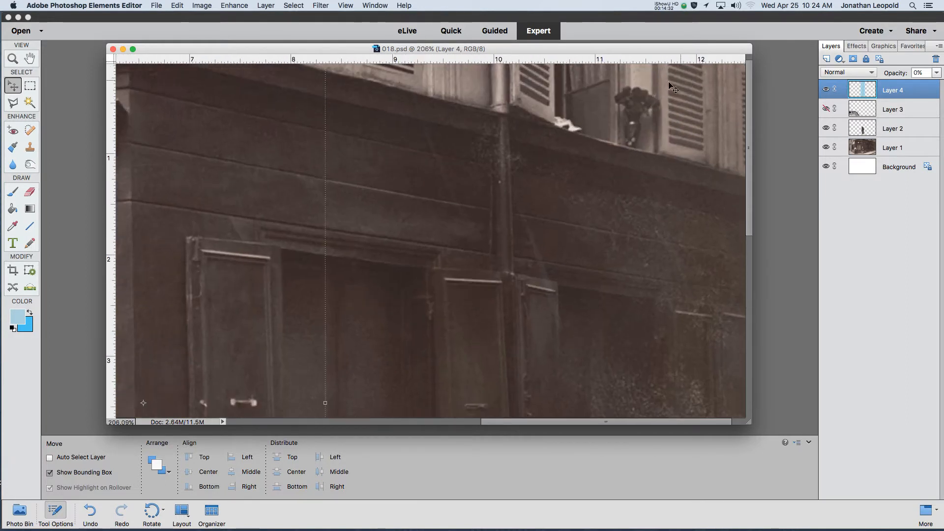
click(14, 102)
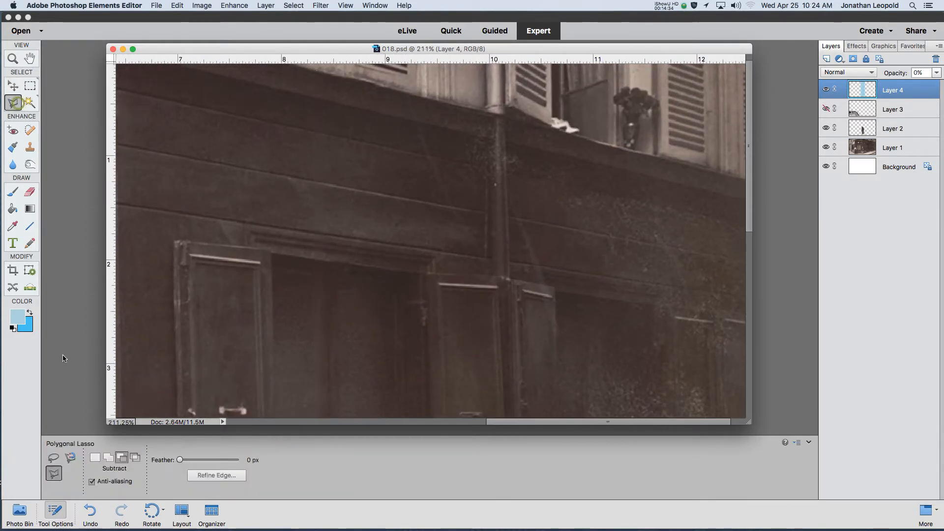
click(53, 458)
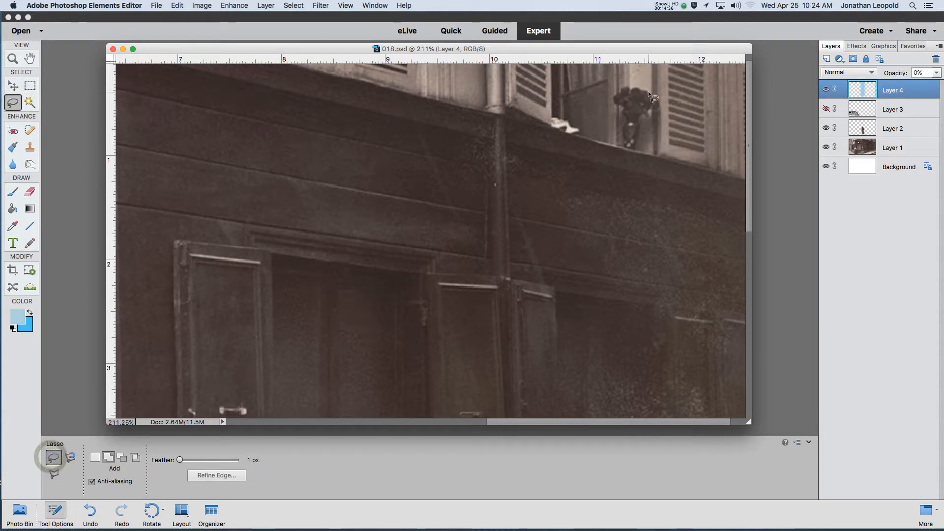
scroll(653, 92, up, 1)
scroll(651, 90, up, 4)
drag(641, 114, 507, 181)
mouse_move(506, 146)
mouse_down()
mouse_move(466, 142)
mouse_move(451, 154)
mouse_up()
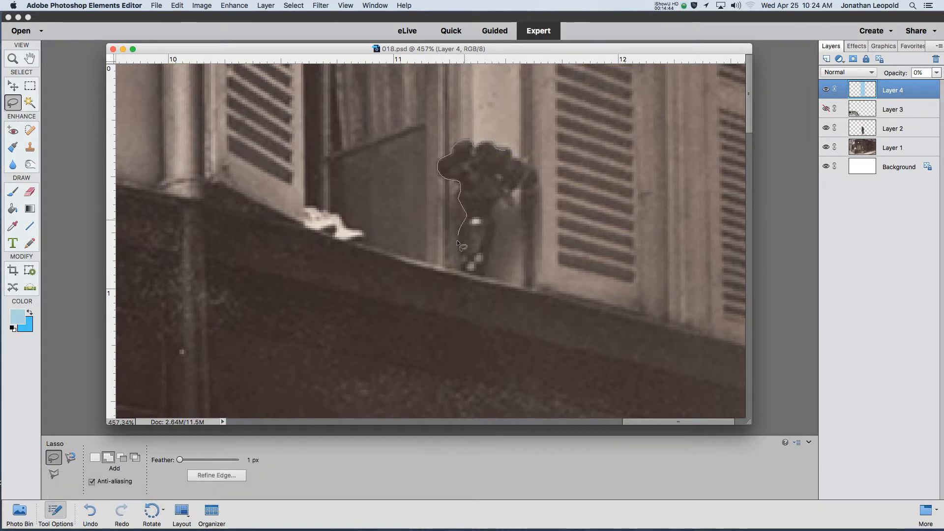
drag(461, 264, 472, 275)
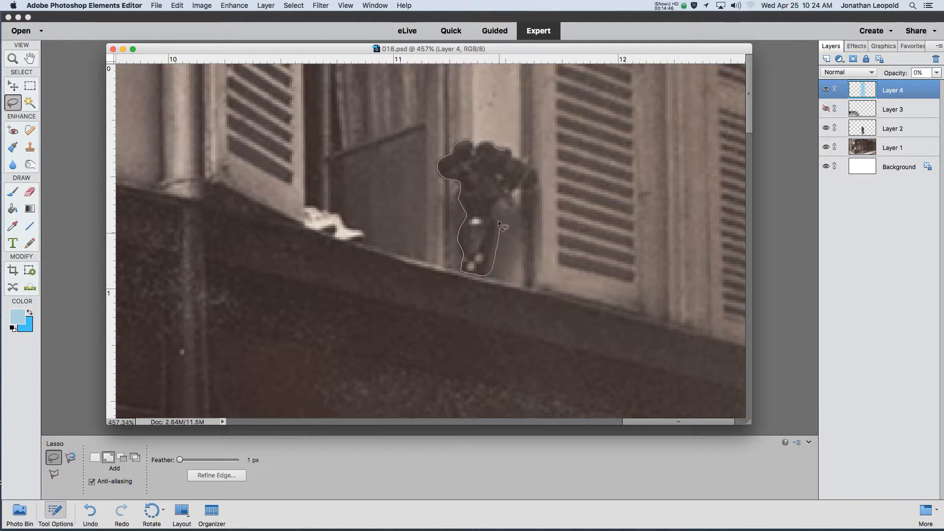
drag(515, 211, 522, 190)
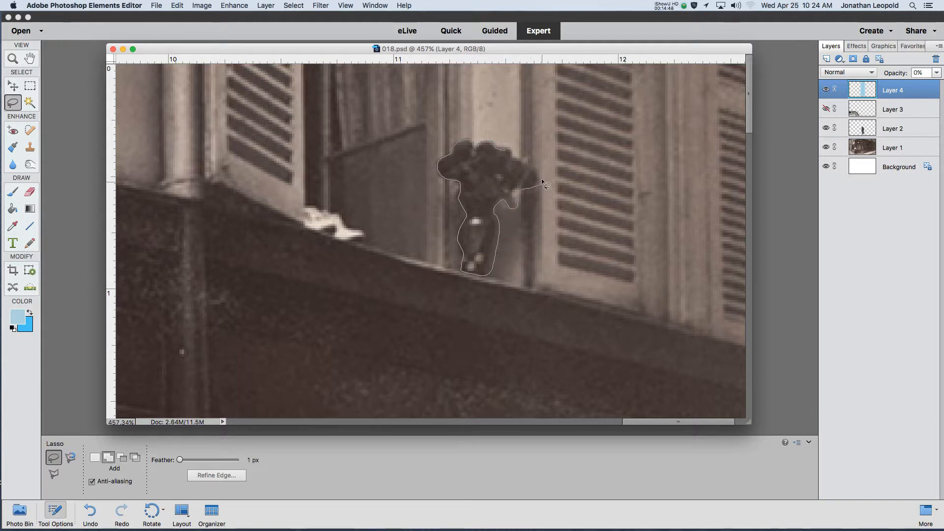
drag(495, 146, 475, 146)
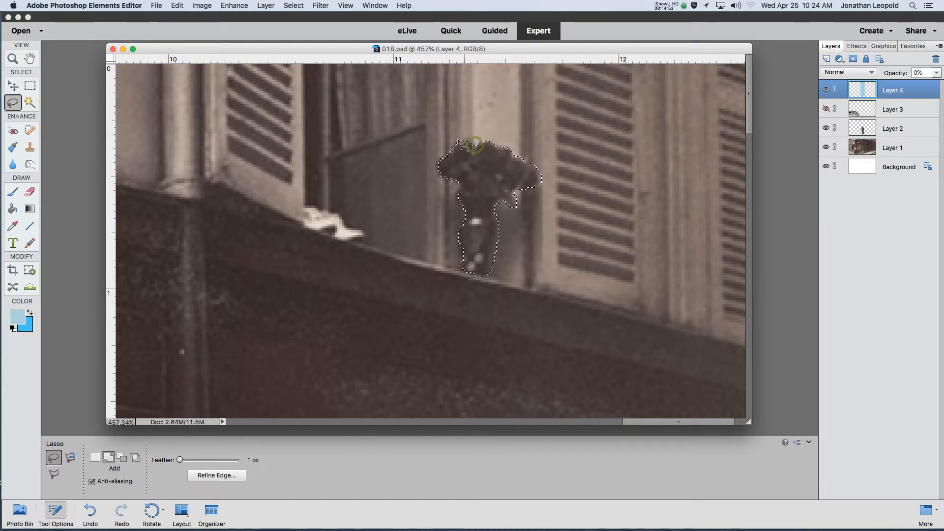
drag(449, 156, 490, 145)
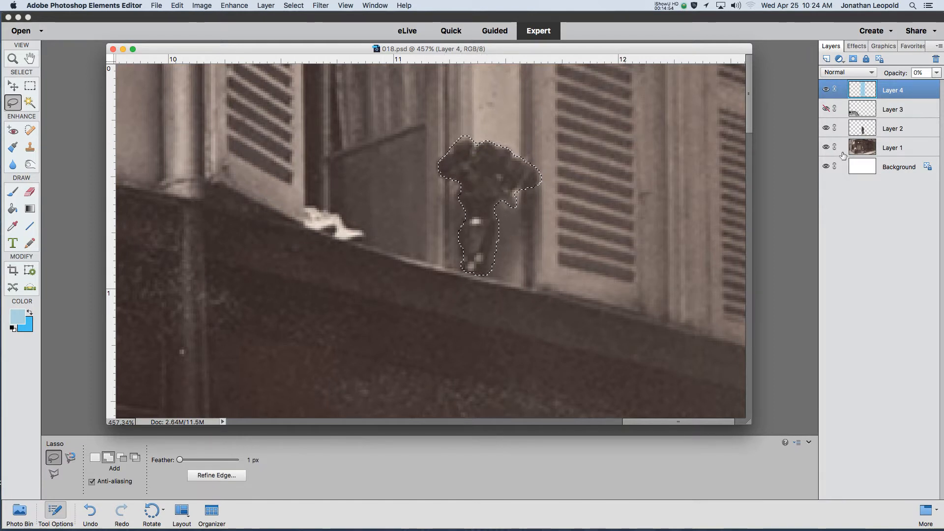
Copy the selected flower vase from Layer 1, paste it onto a new layer, and rename that layer flowers.
click(908, 149)
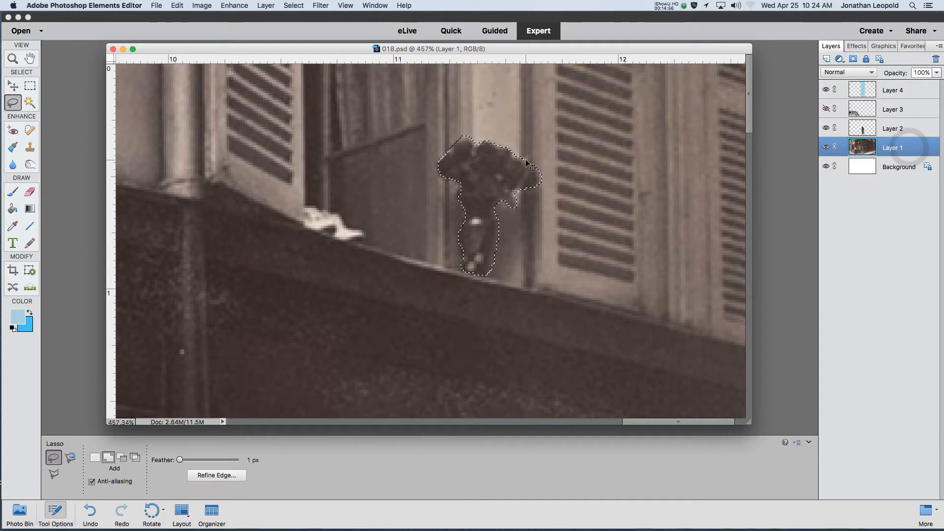
key(super+c)
key(super+v)
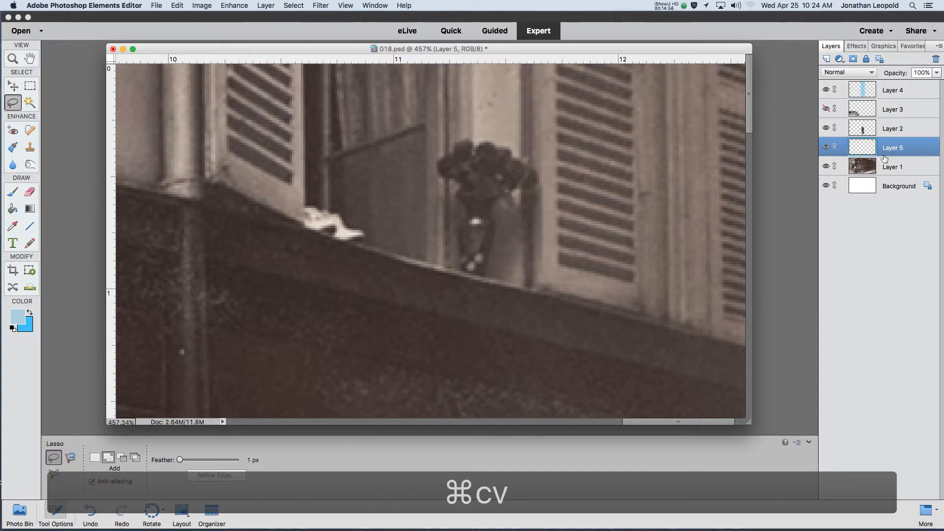
double_click(891, 148)
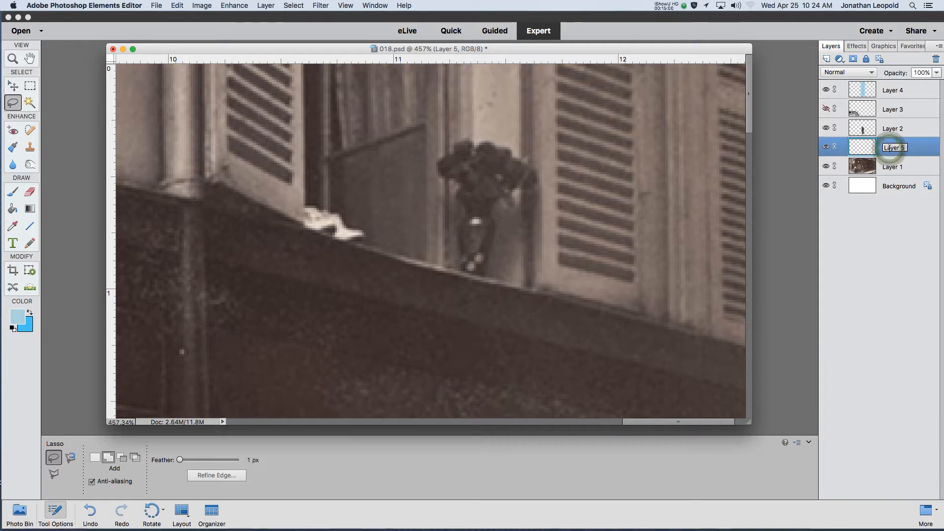
text(flowers)
key(Return)
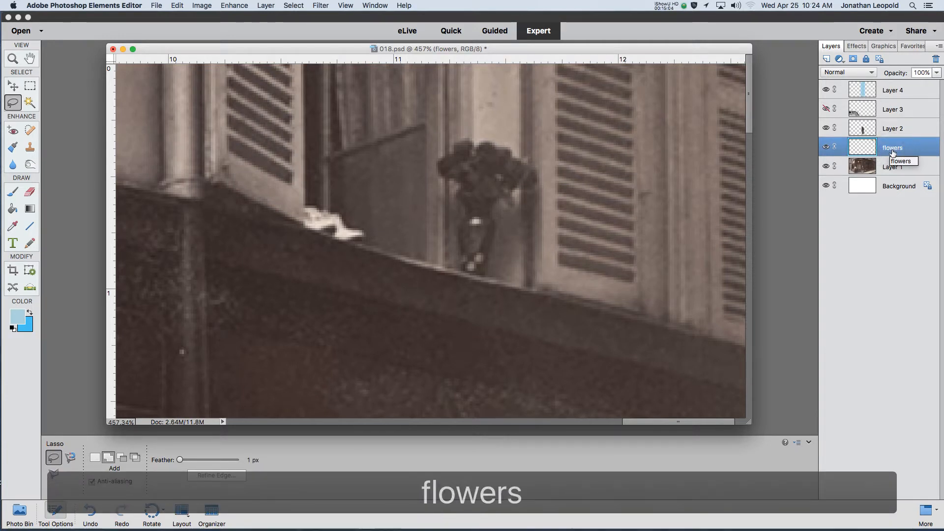
Check the flowers layer by hiding and reshowing it, and move the copied vase onto the dark wall below the window.
click(13, 87)
click(826, 148)
click(827, 147)
drag(474, 170, 380, 295)
scroll(379, 290, up, 2)
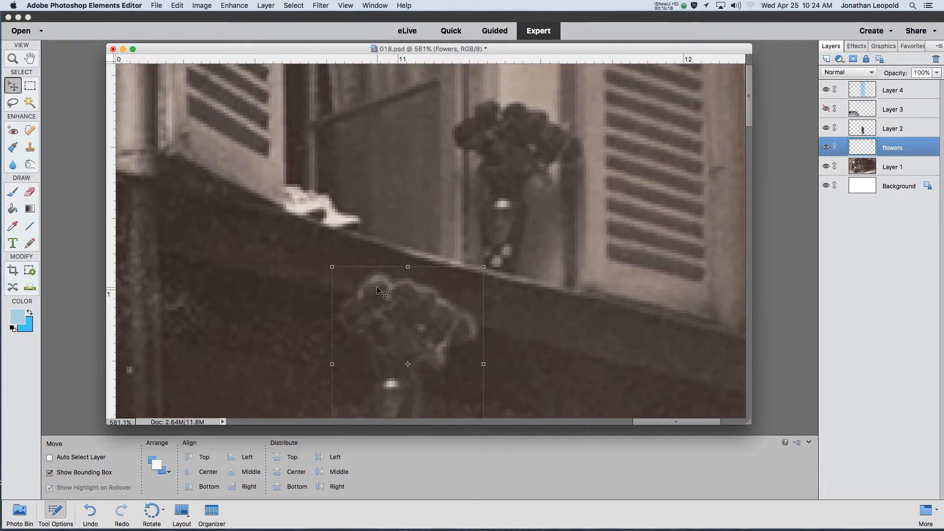
mouse_move(405, 330)
mouse_down()
mouse_move(432, 339)
mouse_move(519, 149)
mouse_move(353, 353)
mouse_up()
Erase the light fringe around the copied blossoms on the flowers layer with the Eraser at a 7 px brush size.
key(e)
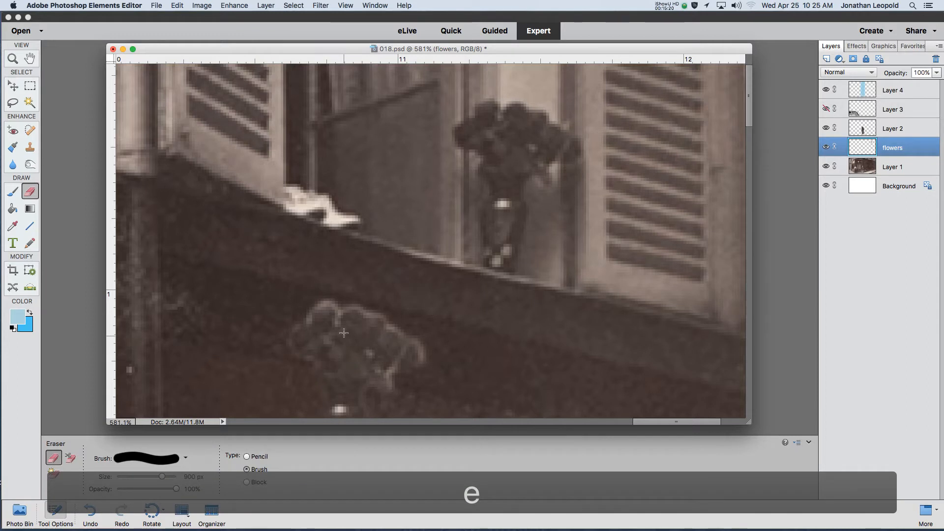
scroll(342, 328, up, 2)
scroll(342, 317, up, 1)
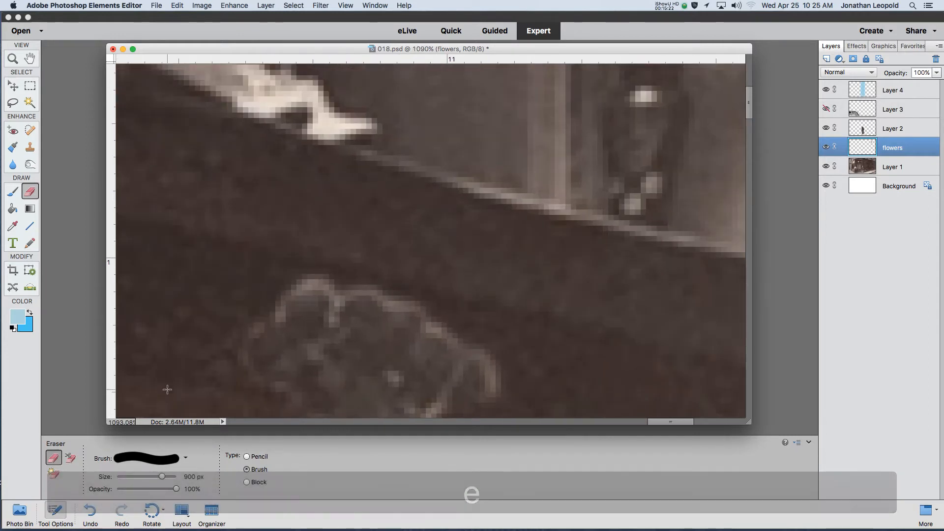
drag(139, 479, 122, 479)
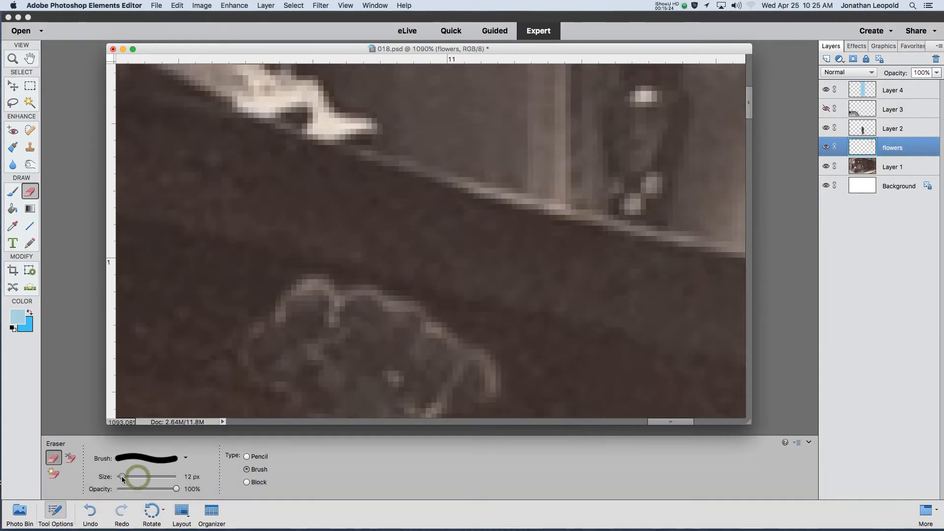
key(bracketleft)
key(bracketleft)
key(bracketleft)
key(bracketleft)
mouse_move(324, 271)
mouse_down()
mouse_move(262, 302)
mouse_move(322, 266)
mouse_move(341, 290)
mouse_move(363, 281)
mouse_move(432, 298)
mouse_move(442, 317)
mouse_move(493, 353)
mouse_move(501, 402)
mouse_up()
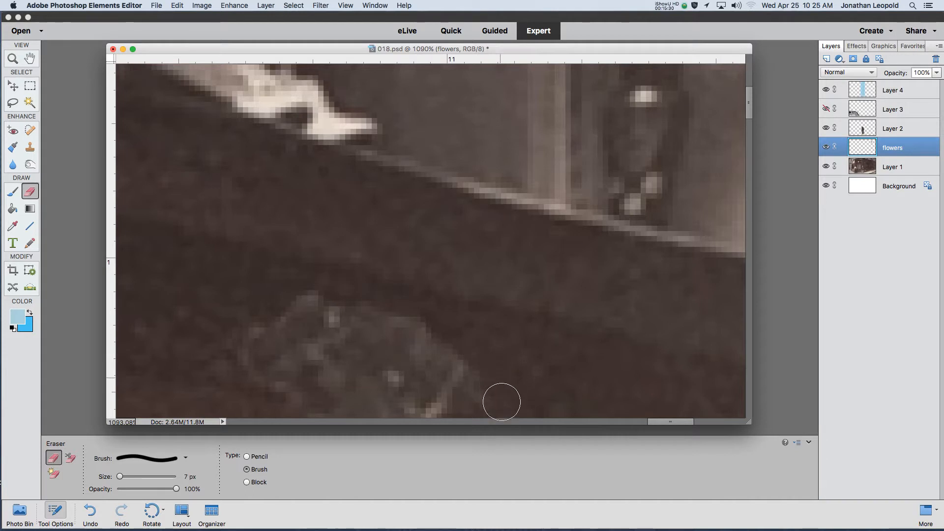
drag(437, 371, 446, 204)
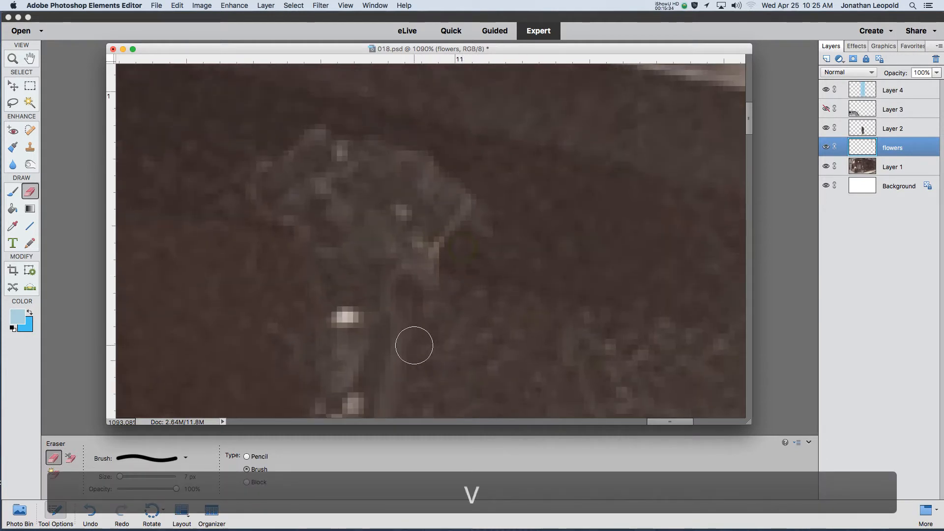
Move the cleaned vase back over the original on the window sill and hide the flowers layer.
key(v)
scroll(403, 309, down, 5)
mouse_move(381, 288)
mouse_down()
mouse_move(442, 209)
mouse_move(461, 302)
mouse_move(504, 162)
mouse_move(512, 165)
mouse_move(510, 120)
mouse_move(511, 130)
mouse_up()
click(827, 147)
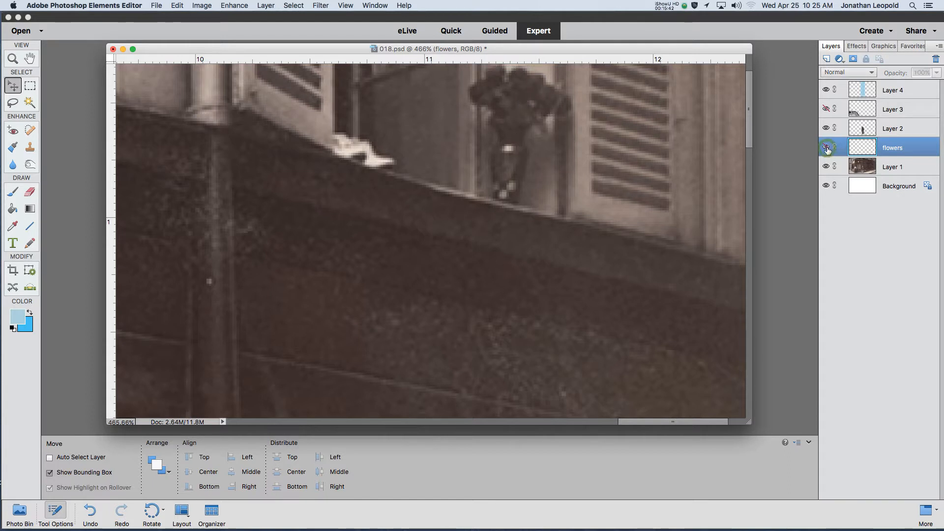
Add a new layer above Layer 1 and clone nearby window frame over the original blossoms with a 15 px Clone Stamp.
click(892, 166)
click(827, 58)
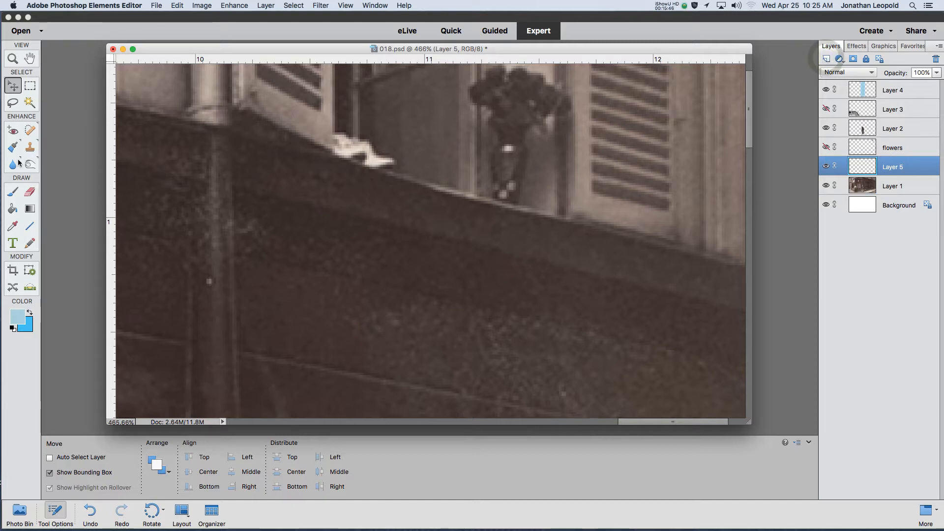
click(30, 147)
drag(516, 138, 390, 241)
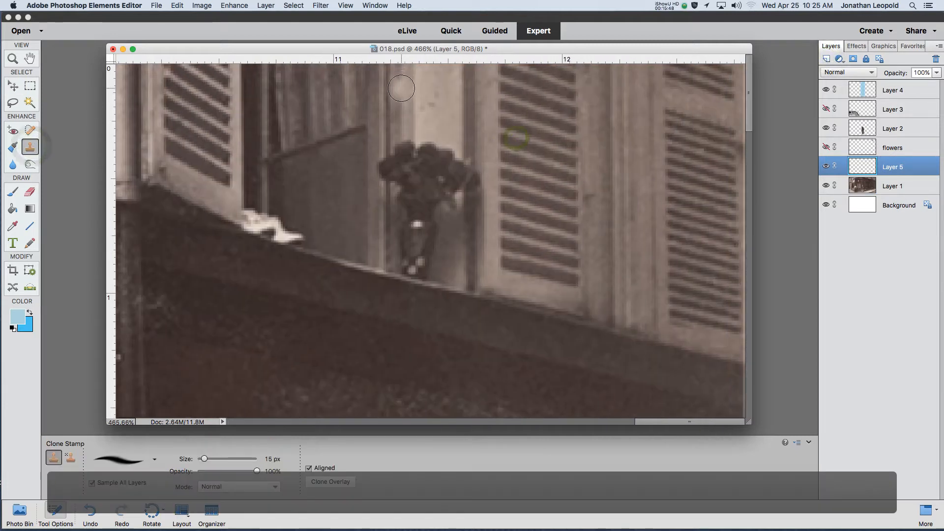
mouse_move(388, 156)
mouse_down()
mouse_move(389, 181)
mouse_move(398, 145)
mouse_move(399, 175)
mouse_move(398, 148)
mouse_up()
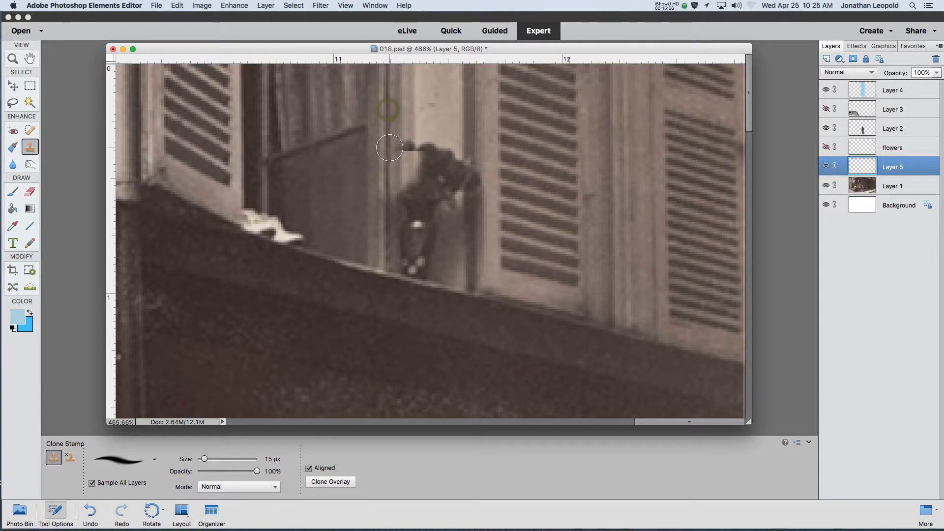
mouse_move(389, 147)
mouse_down()
mouse_move(451, 145)
mouse_move(427, 155)
mouse_move(438, 156)
mouse_move(469, 133)
mouse_move(465, 182)
mouse_up()
alt+click(462, 99)
alt+click(461, 96)
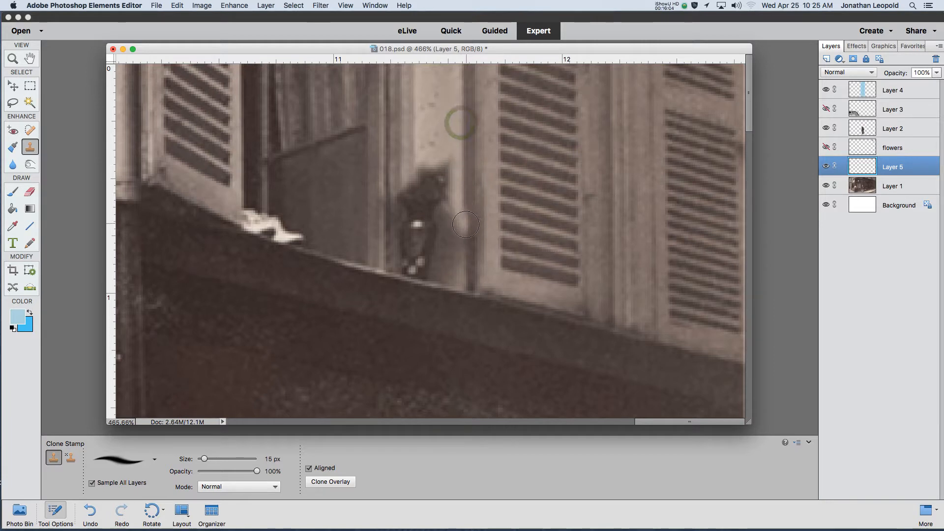
drag(464, 228, 463, 251)
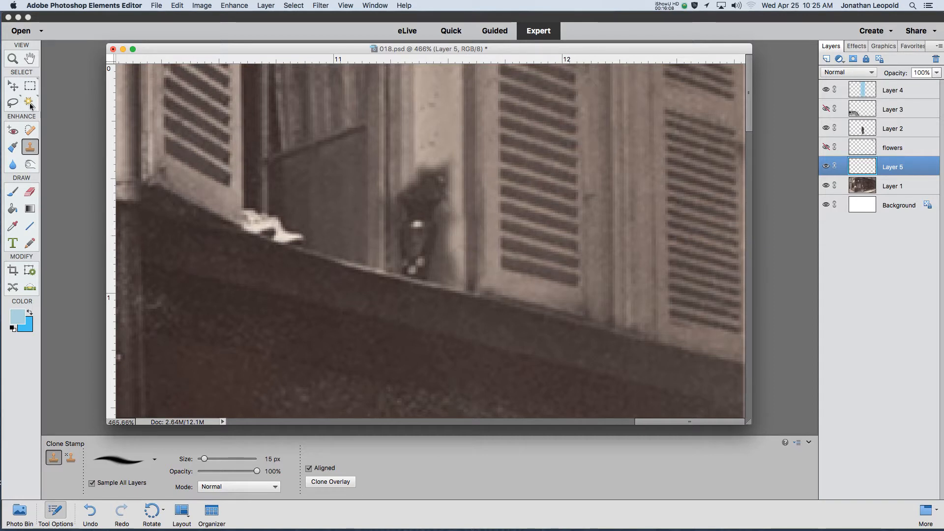
Enclose the window area around the remaining vase in a Polygonal Lasso selection whose lower edge follows the sill.
click(12, 103)
click(53, 473)
click(340, 259)
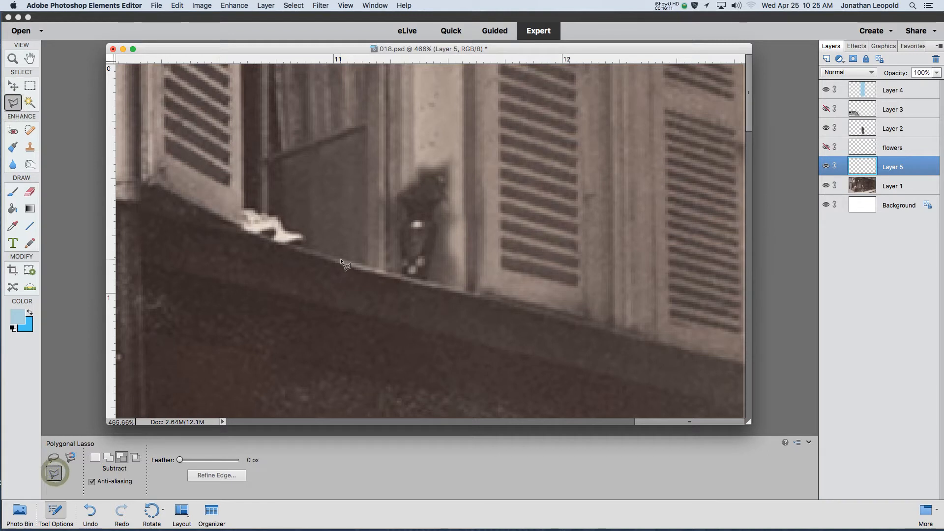
click(500, 300)
double_click(320, 82)
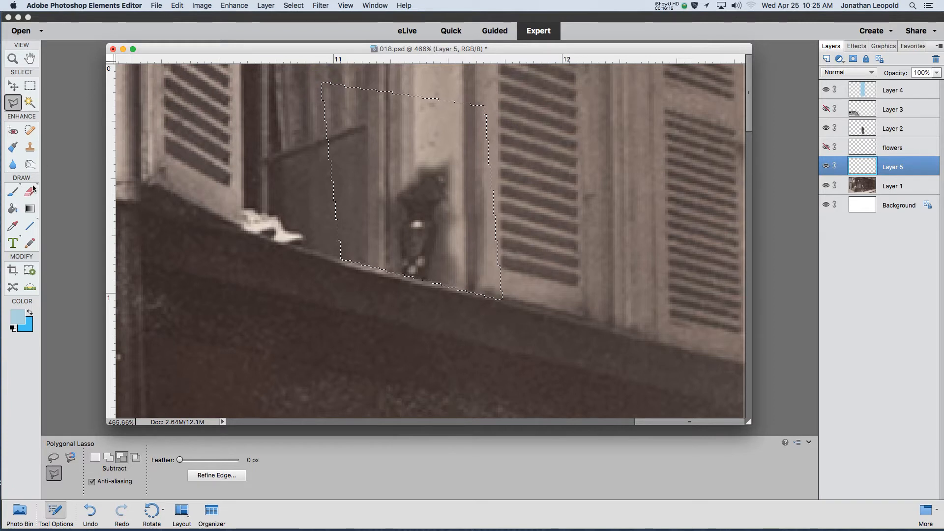
Clone wall and frame texture over the rest of the original vase inside the selection, and deselect.
click(29, 147)
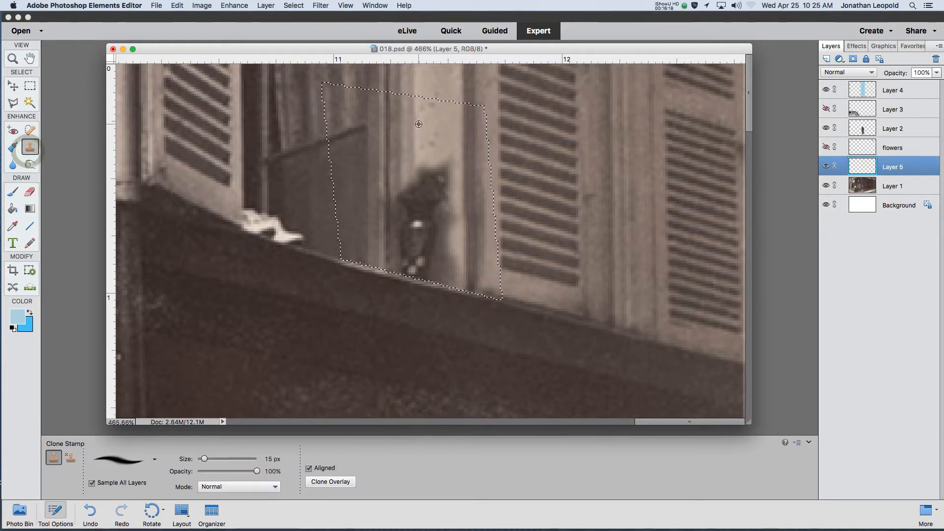
alt+click(414, 127)
mouse_move(414, 183)
mouse_down()
mouse_move(452, 161)
mouse_move(443, 186)
mouse_move(405, 197)
mouse_move(432, 199)
mouse_move(415, 212)
mouse_move(417, 239)
mouse_move(427, 206)
mouse_move(417, 274)
mouse_move(451, 268)
mouse_up()
alt+click(413, 180)
alt+click(414, 198)
drag(387, 220, 387, 216)
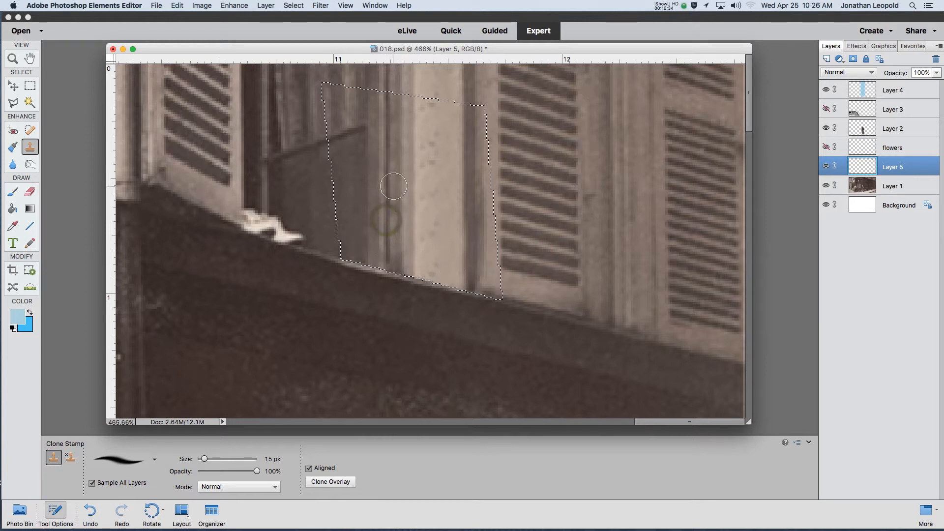
scroll(423, 201, down, 2)
key(super+d)
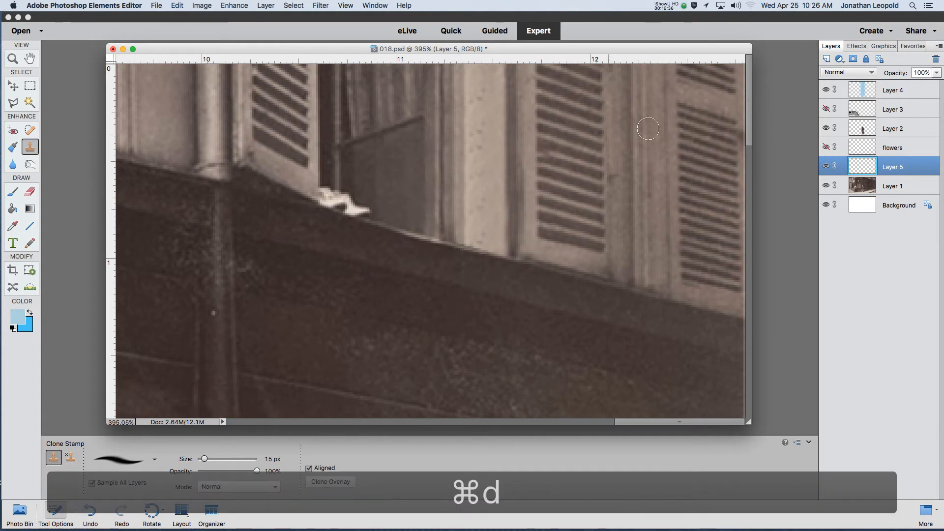
Rename the cloned patch layer mask flowers and show the flowers layer again.
double_click(898, 167)
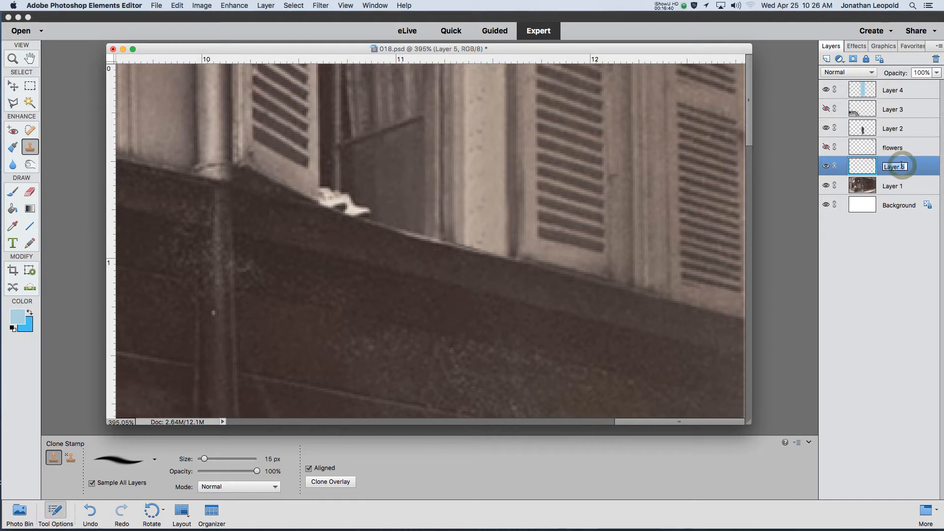
text(mask flowers)
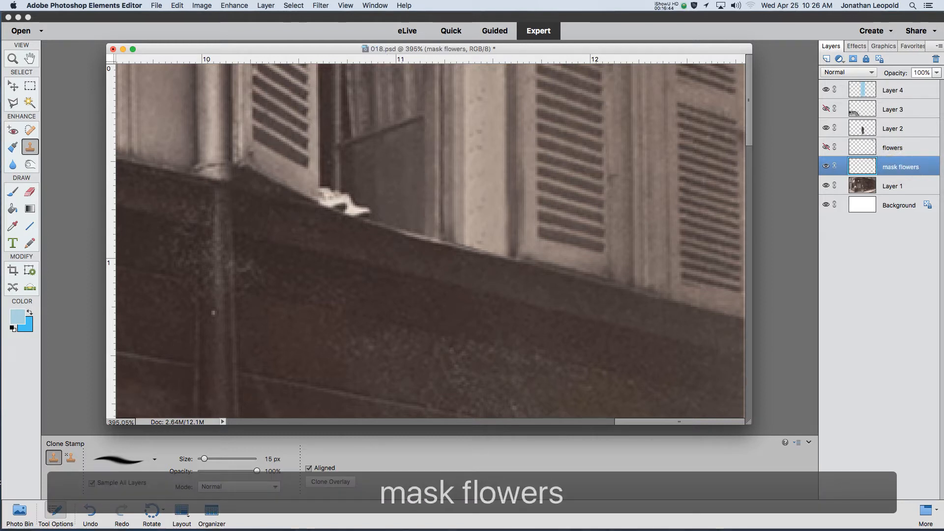
key(Return)
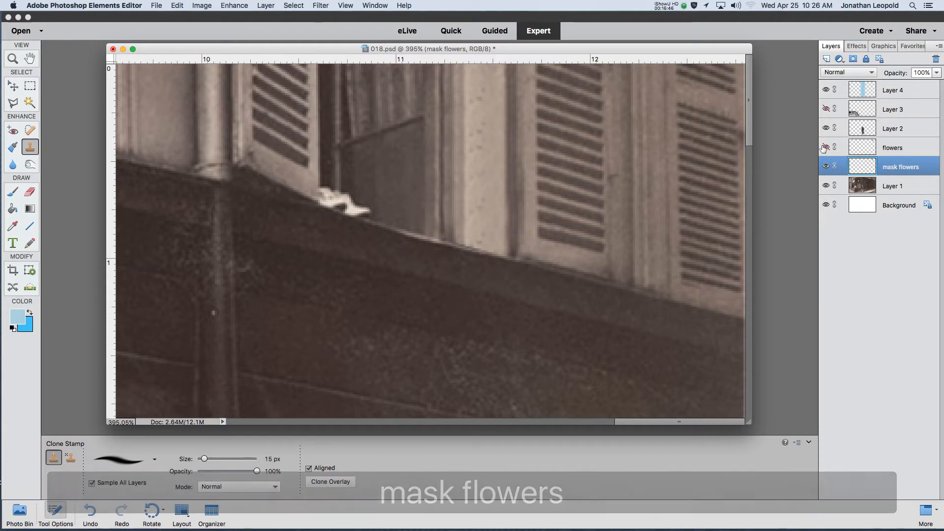
click(826, 147)
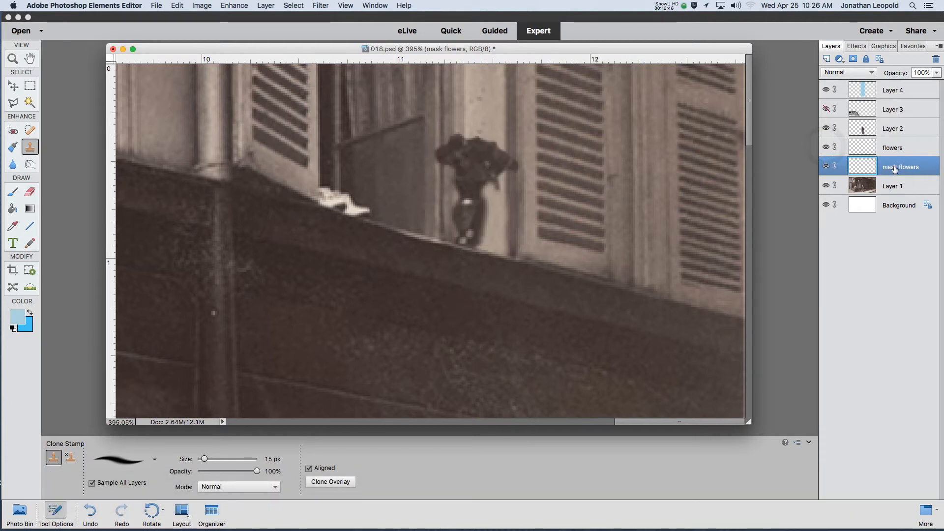
click(12, 86)
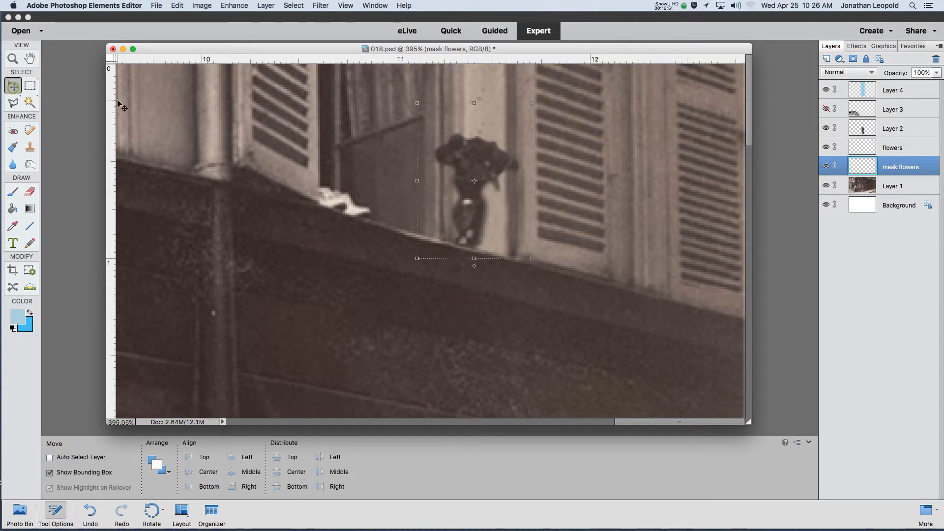
click(893, 148)
mouse_move(462, 159)
mouse_down()
mouse_move(476, 187)
mouse_move(477, 250)
mouse_move(459, 158)
mouse_up()
key(super+z)
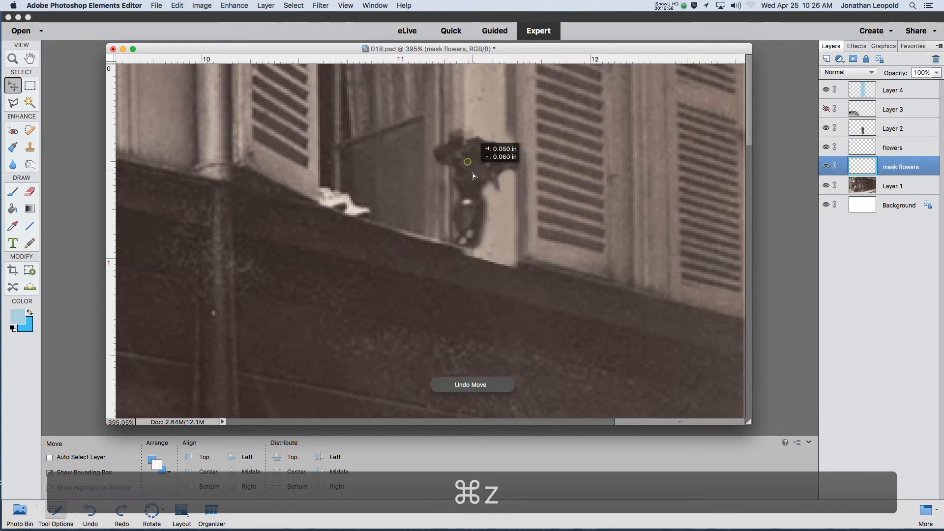
key(super+z)
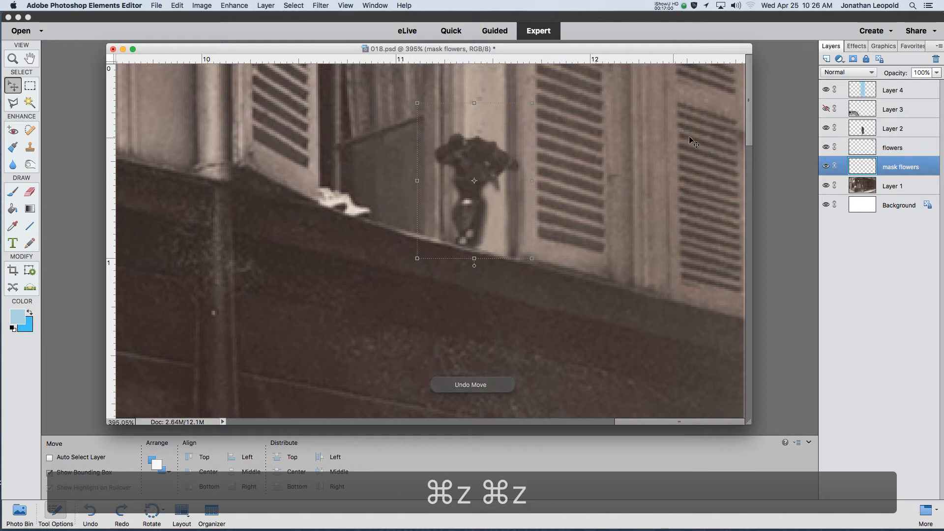
Shift the vase on the flowers layer slightly down, tip it over the sill edge, and save the frame as 019.psd.
click(901, 148)
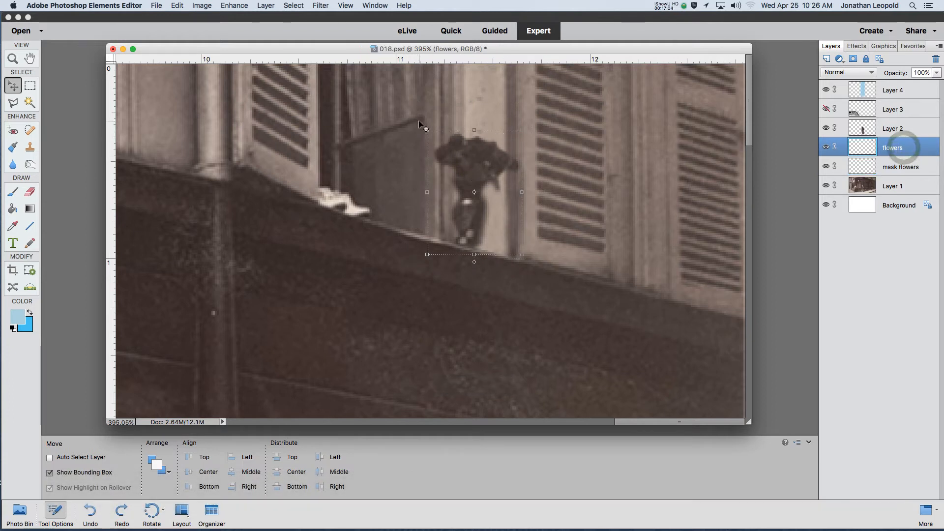
drag(423, 127, 390, 150)
drag(444, 173, 451, 185)
click(450, 290)
key(super+shift+s)
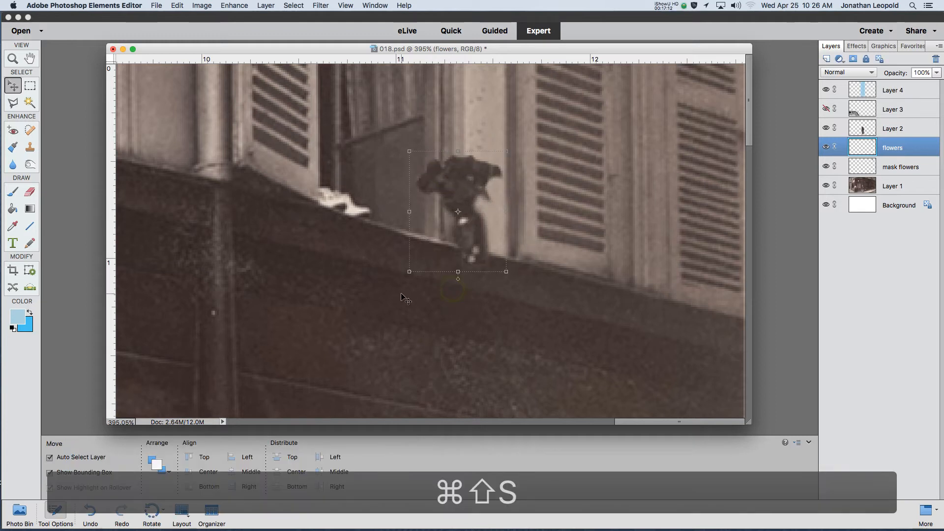
text(019)
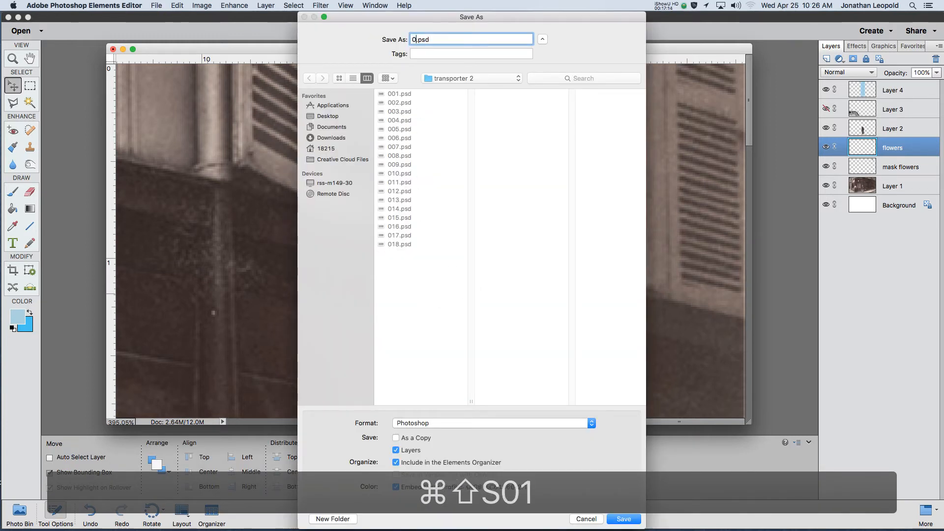
key(Return)
Drop the vase onto the dark wall below the window, rotated to -42.75 degrees, and save the frame as 020.psd.
scroll(500, 237, down, 3)
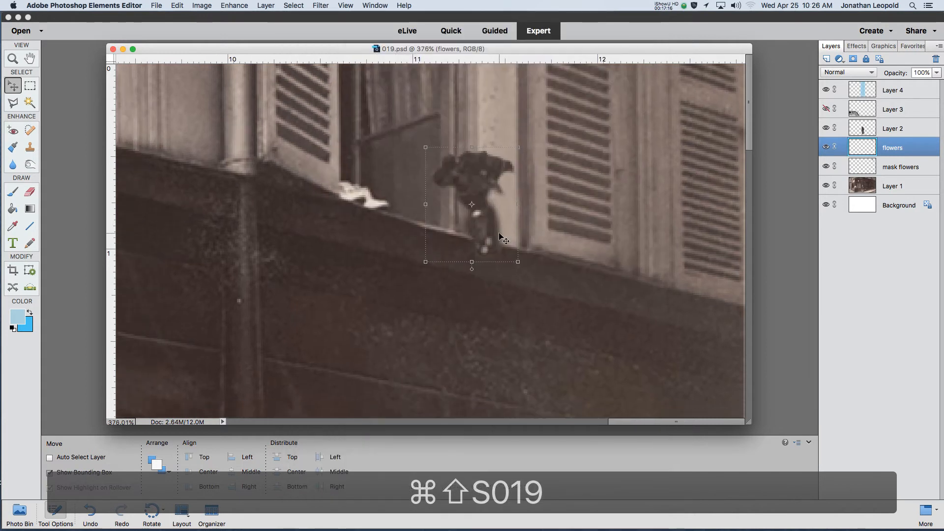
drag(536, 154, 532, 258)
drag(501, 226, 522, 308)
scroll(525, 308, down, 1)
scroll(525, 308, down, 3)
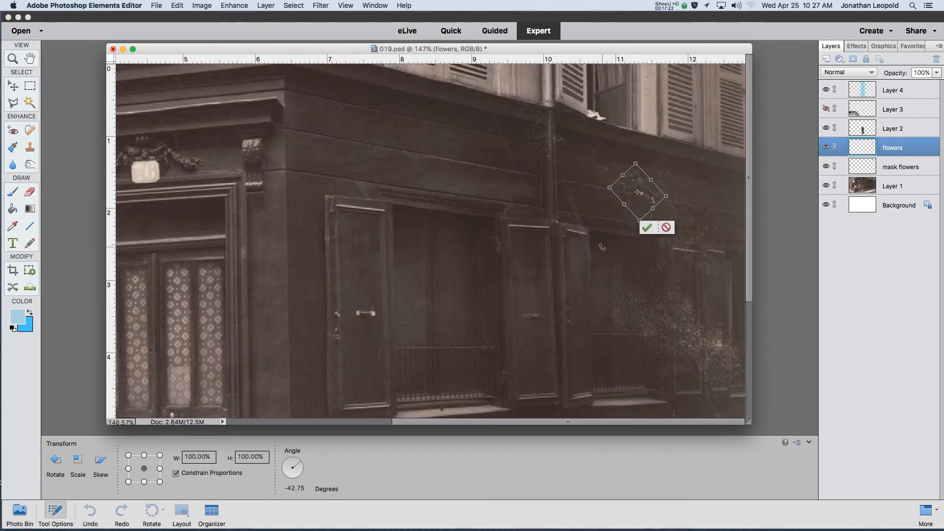
click(647, 230)
key(super+shift+s)
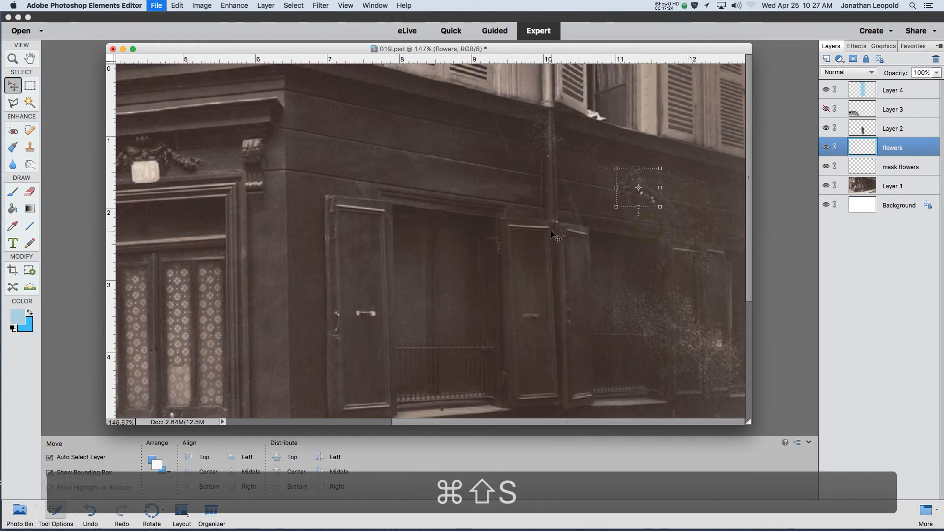
text(020.psd)
key(Return)
Move the falling vase further down in front of the shop window and rotate it until it lies nearly horizontal.
drag(636, 191, 613, 246)
click(648, 293)
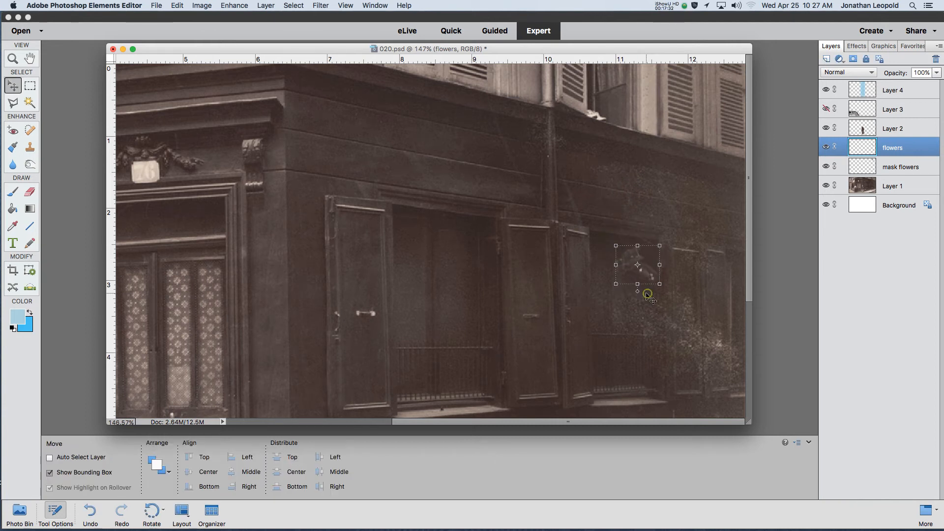
drag(611, 242, 627, 286)
click(639, 317)
scroll(634, 327, down, 2)
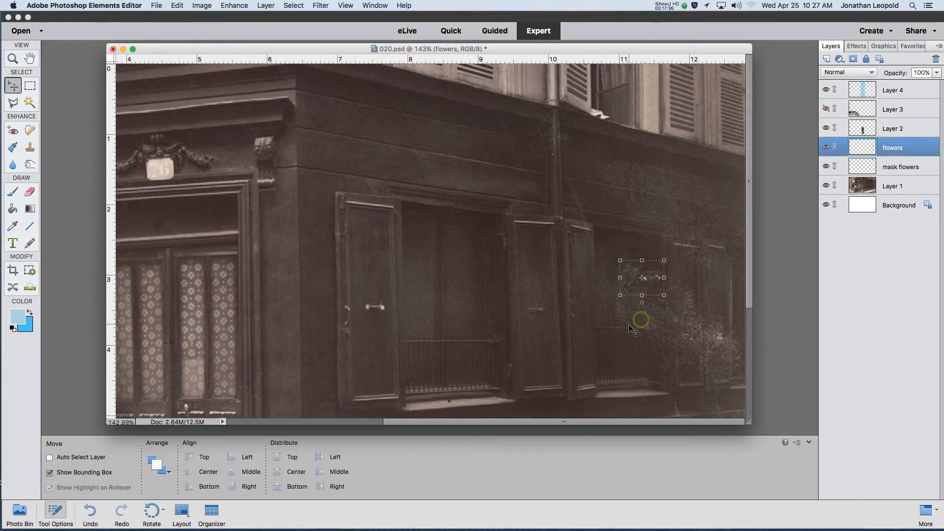
key(super+s)
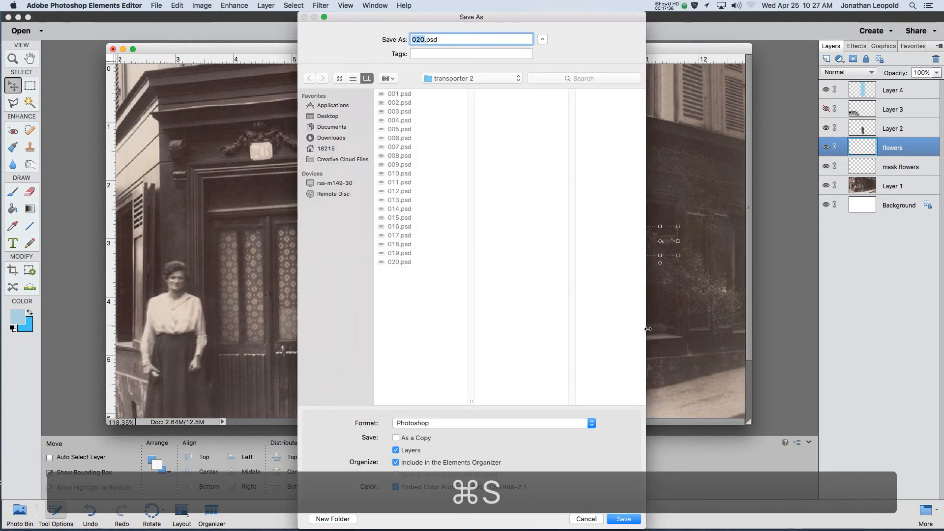
click(585, 518)
Move the falling vase down just above the lower window's sill, rotated to -23.83 degrees, and save the frame as 021.psd.
drag(649, 246, 630, 299)
key(super+shift+s)
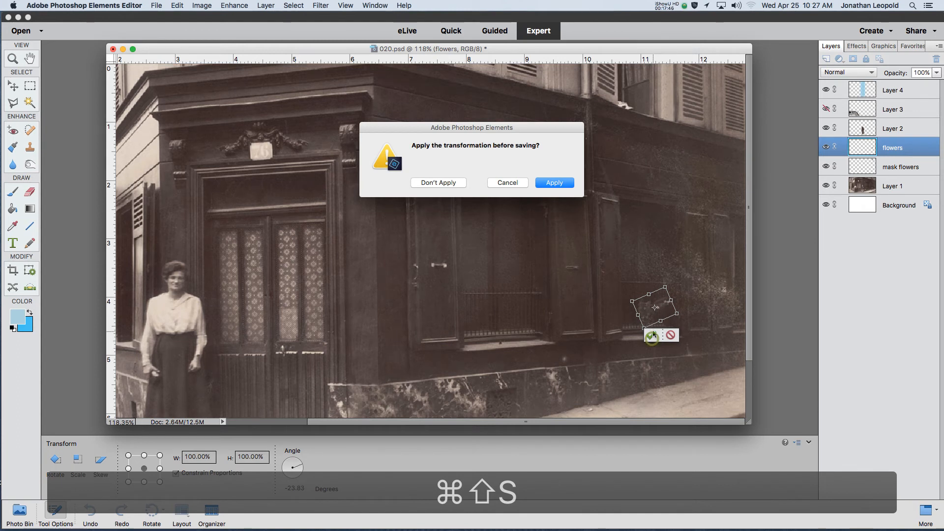
click(558, 182)
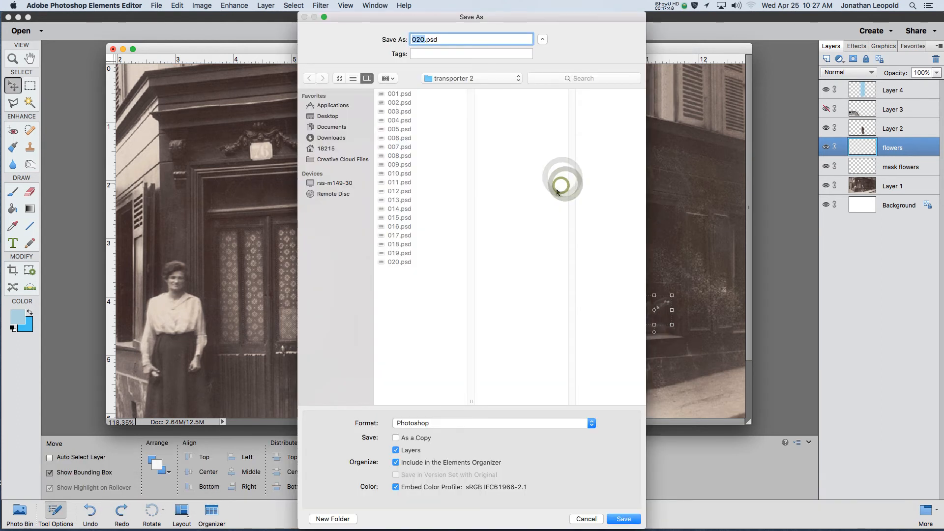
text(0)
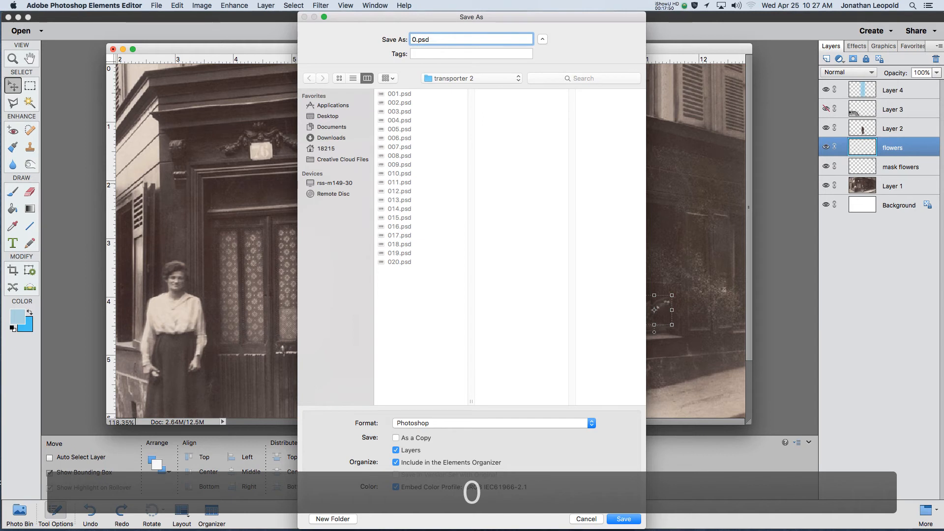
text(21)
key(Return)
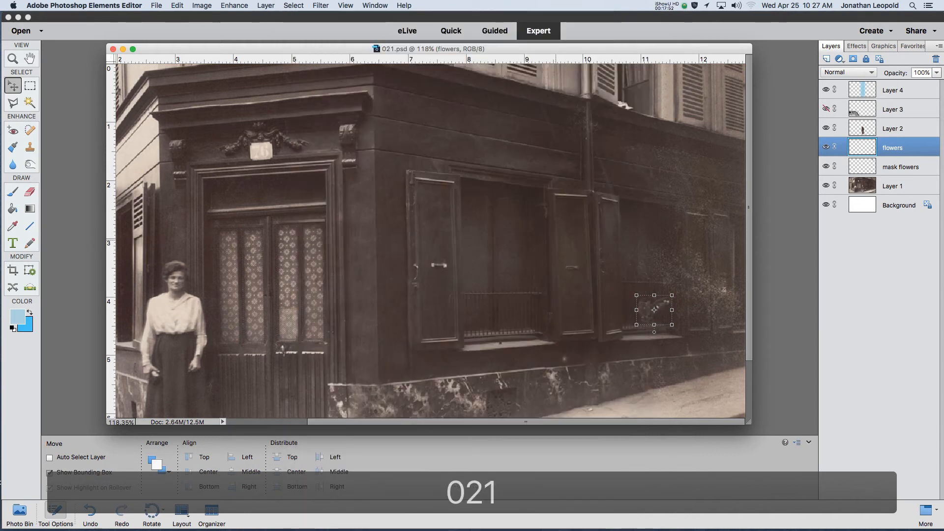
Drop the vase to the wall's marble base and move the blue beam on Layer 4 over it at 48% opacity.
drag(648, 312, 650, 370)
click(652, 395)
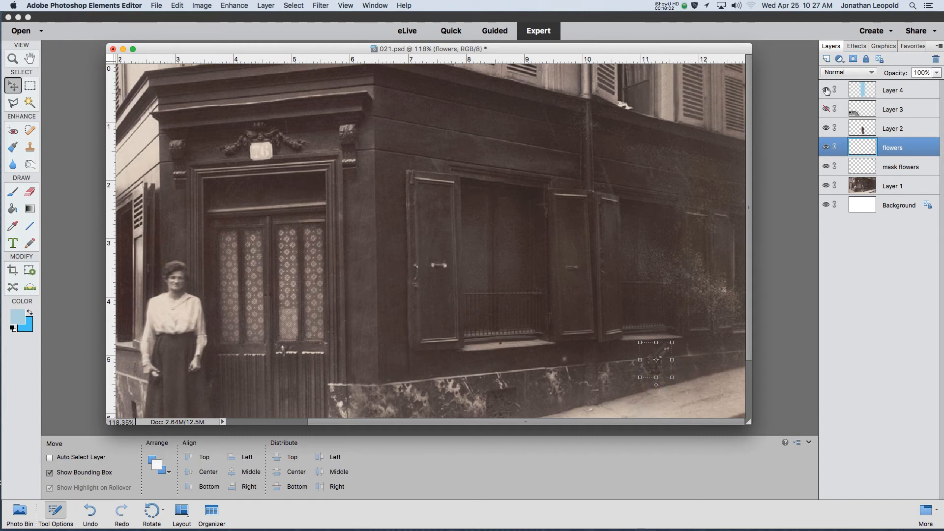
click(890, 94)
drag(936, 73, 912, 85)
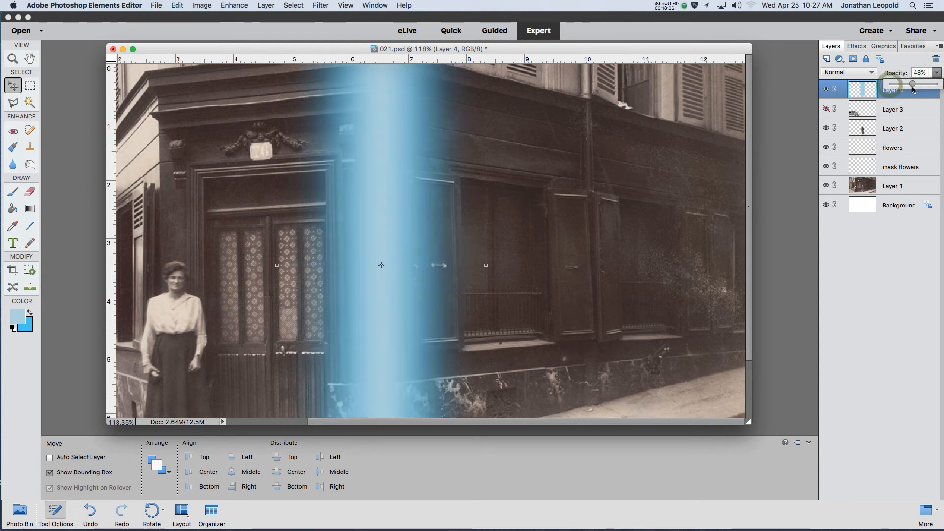
drag(386, 206, 644, 196)
Set the Layer 4 beam's opacity to 55% and save the frame as 022.psd.
click(937, 73)
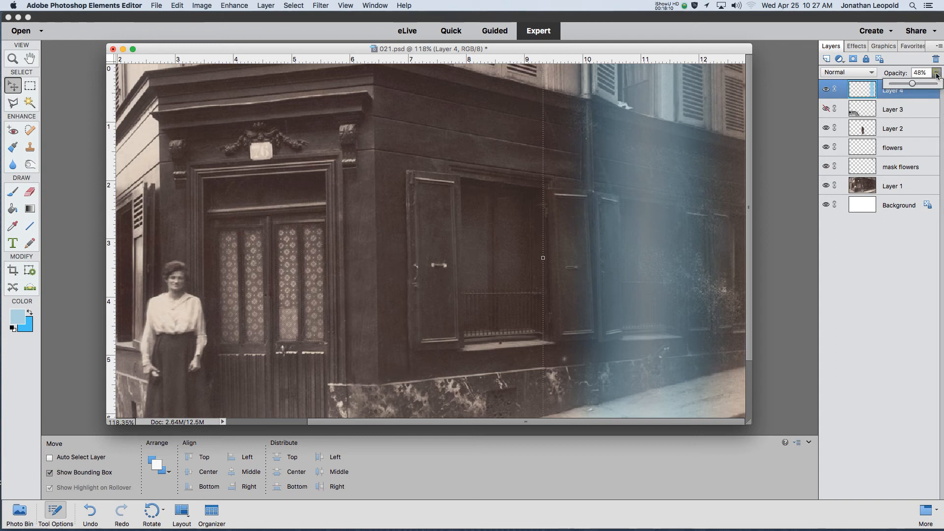
drag(912, 86, 917, 87)
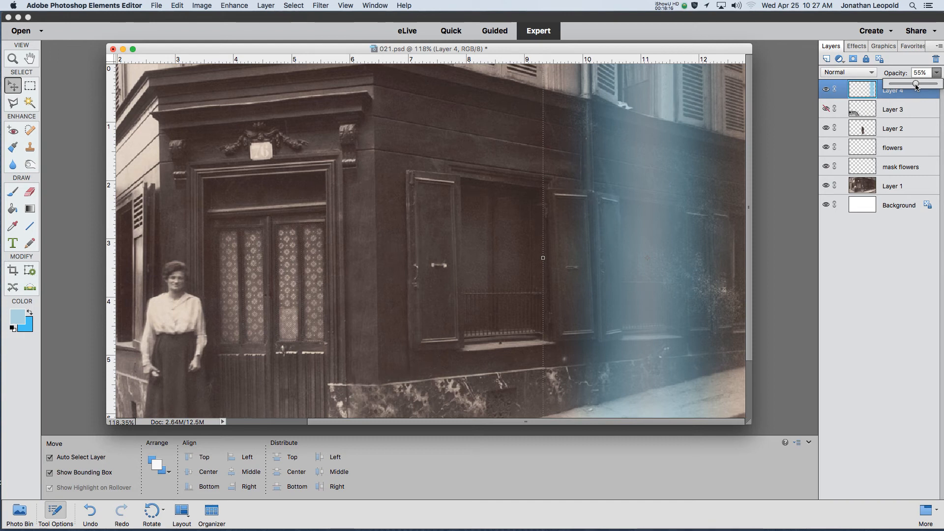
key(super+shift+s)
text(022.psd)
key(Return)
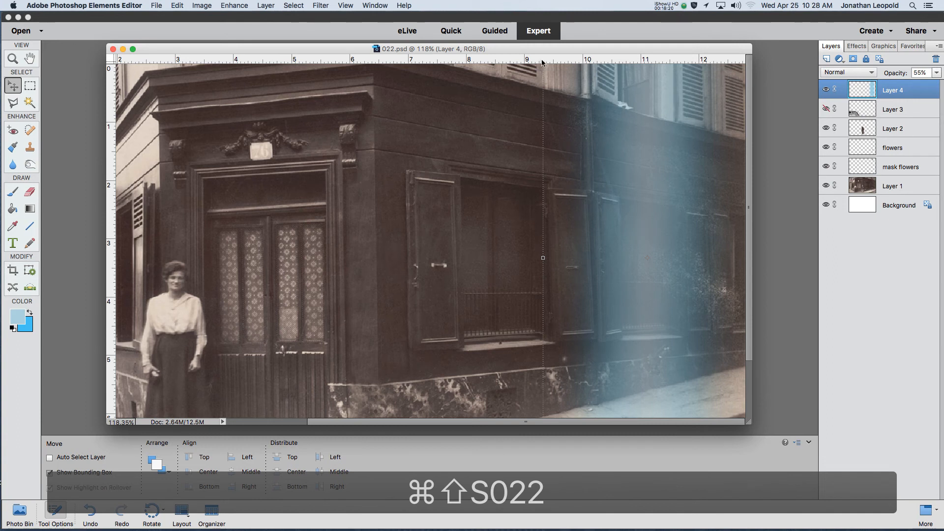
Raise the Layer 4 beam's opacity to 100% and nudge the vase on the flowers layer down to the sidewalk.
click(936, 72)
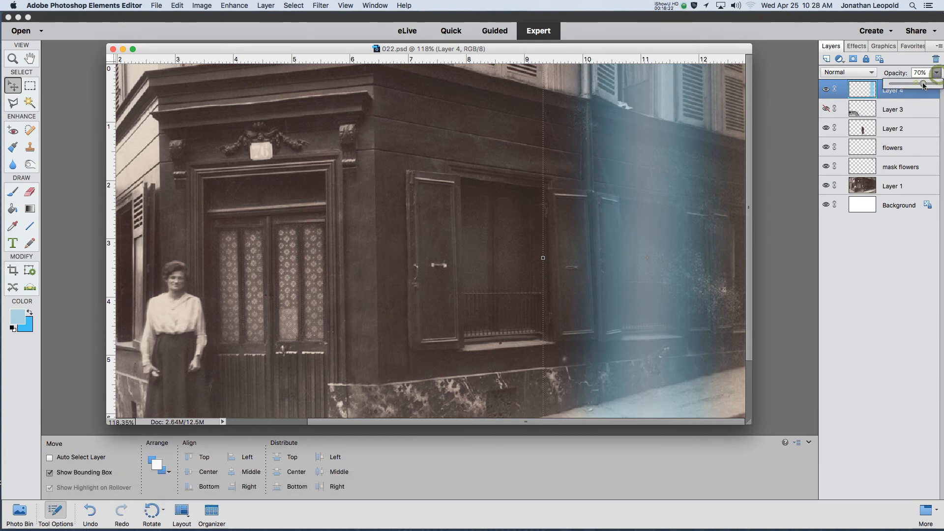
drag(915, 84, 939, 88)
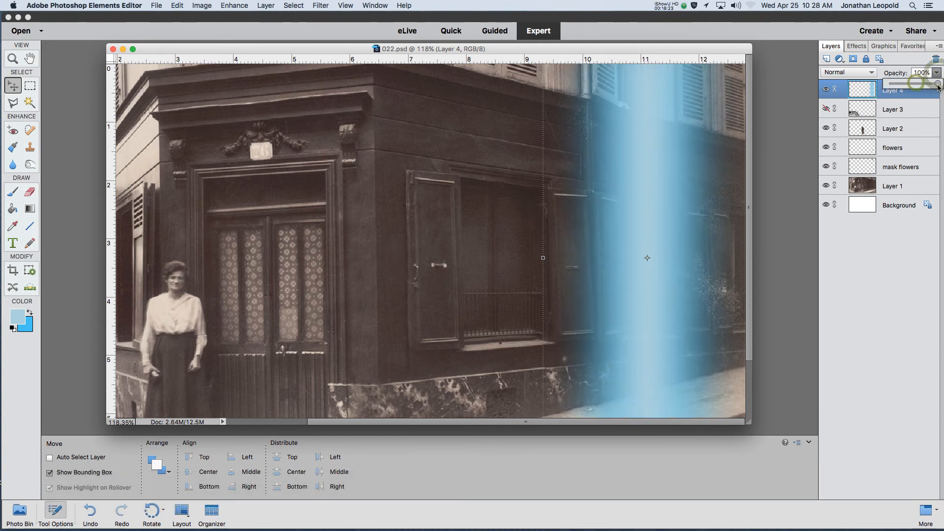
click(902, 148)
key(Down)
key(Down)
key(Down)
key(Down)
key(Down)
key(Down)
key(Down)
key(Down)
key(Down)
key(Down)
key(Down)
key(Down)
key(Down)
key(Down)
key(Down)
key(Down)
key(Down)
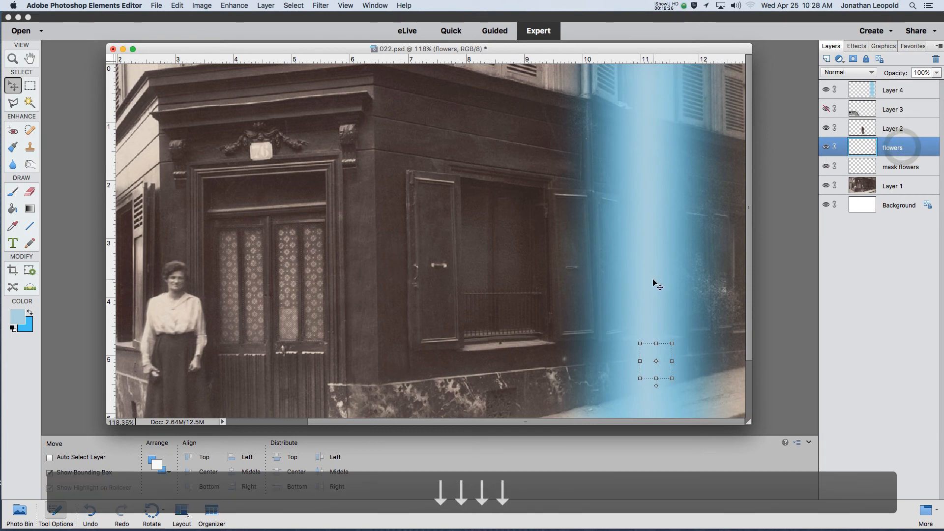
key(Down)
key(Down)
key(Down)
key(Down)
key(Down)
key(Down)
key(Down)
key(Down)
key(Down)
key(Down)
key(Down)
key(Down)
key(Down)
key(Down)
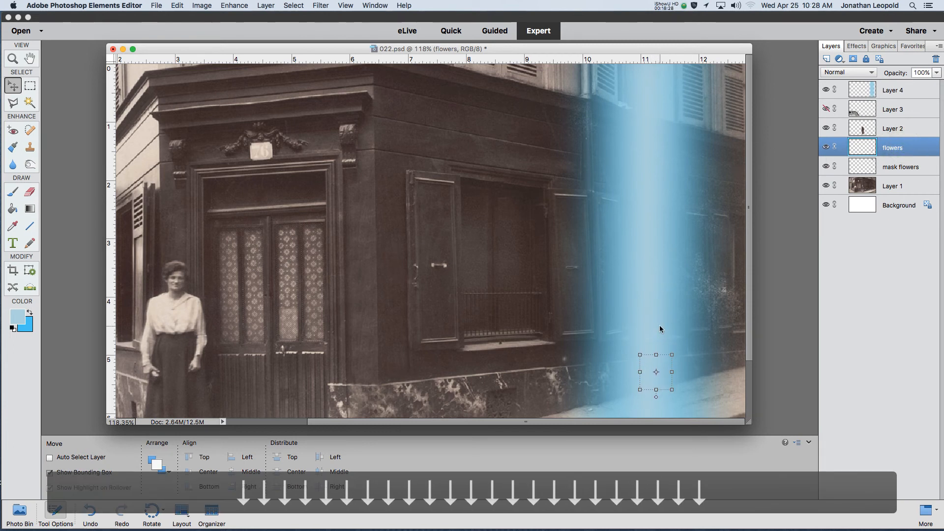
scroll(659, 326, down, 3)
key(Down)
key(Down)
key(Down)
key(Down)
key(Down)
key(Down)
key(Down)
key(Down)
key(Down)
key(Down)
key(Down)
key(Down)
key(Down)
key(Down)
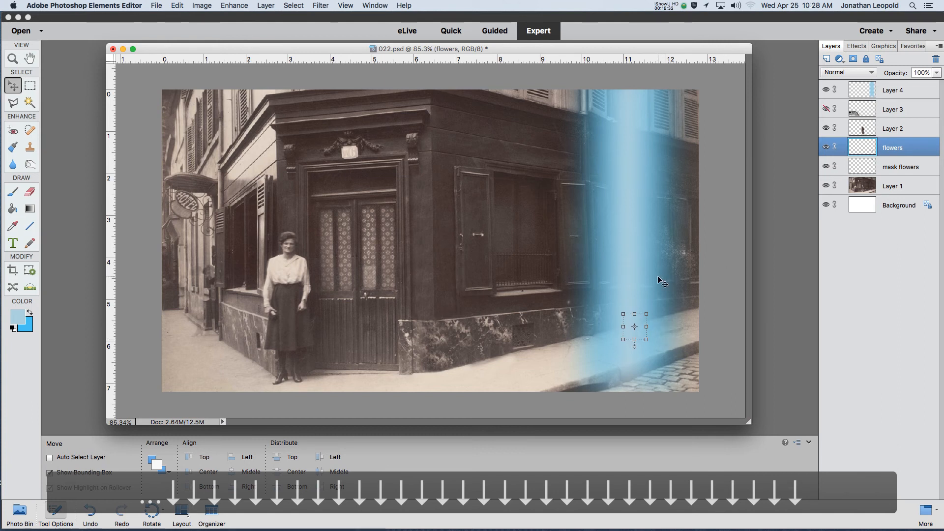
Select Layer 4 and save the frame as 023.psd.
click(912, 129)
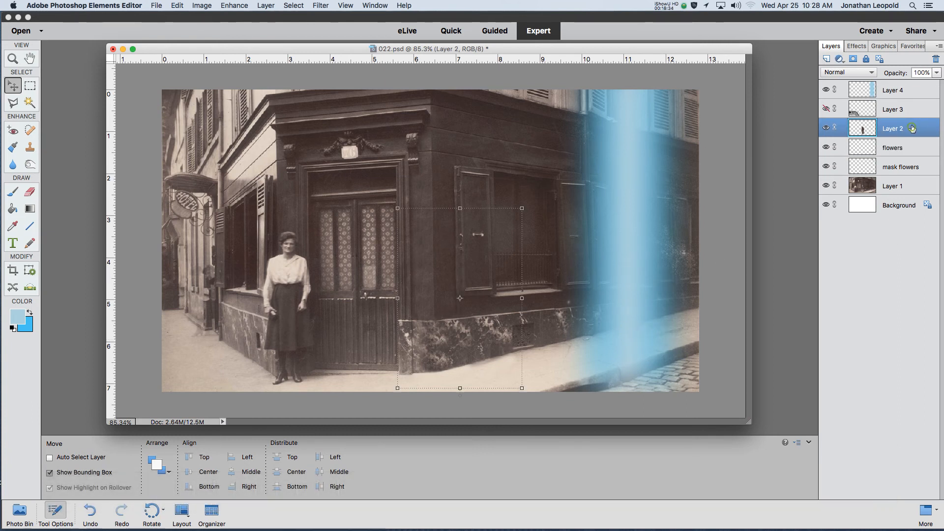
click(903, 91)
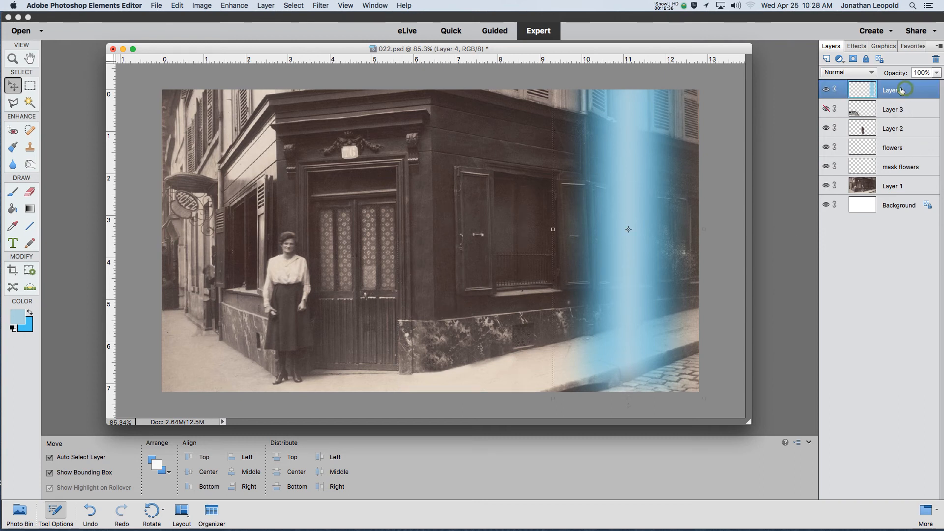
key(super+shift+s)
text(023)
click(623, 519)
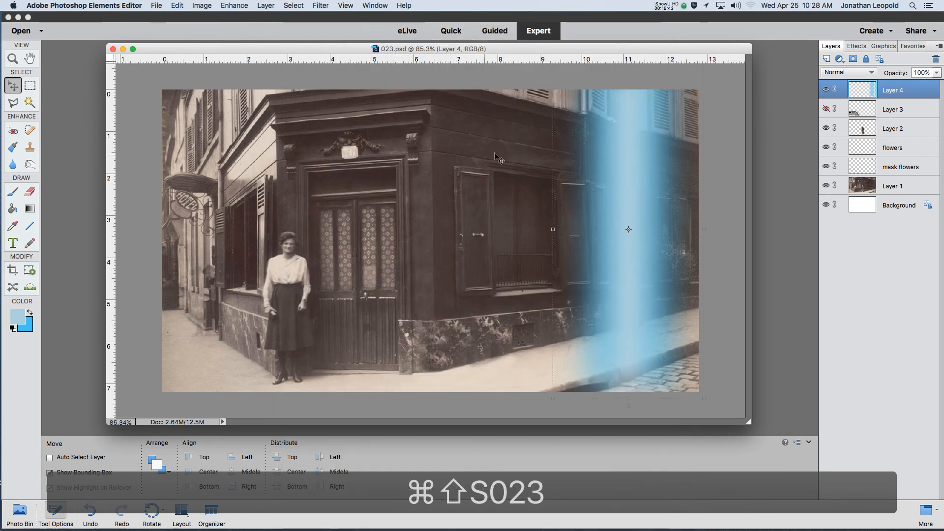
Hide the flowers layer and reduce the Layer 4 beam's opacity to 32%.
click(826, 147)
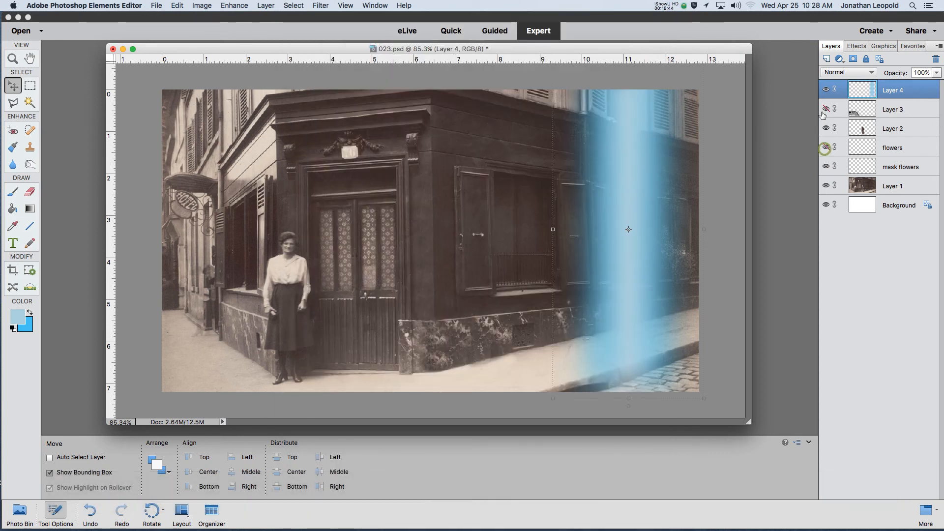
click(936, 73)
drag(936, 84, 903, 85)
Save the faded-beam frame as 024.psd in the transporter 2 folder.
key(super+shift+s)
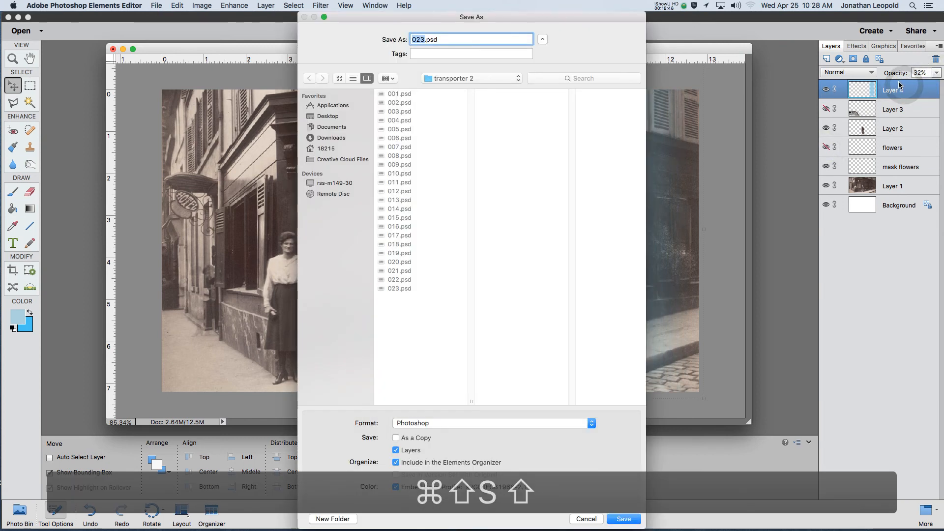
text(024)
key(Return)
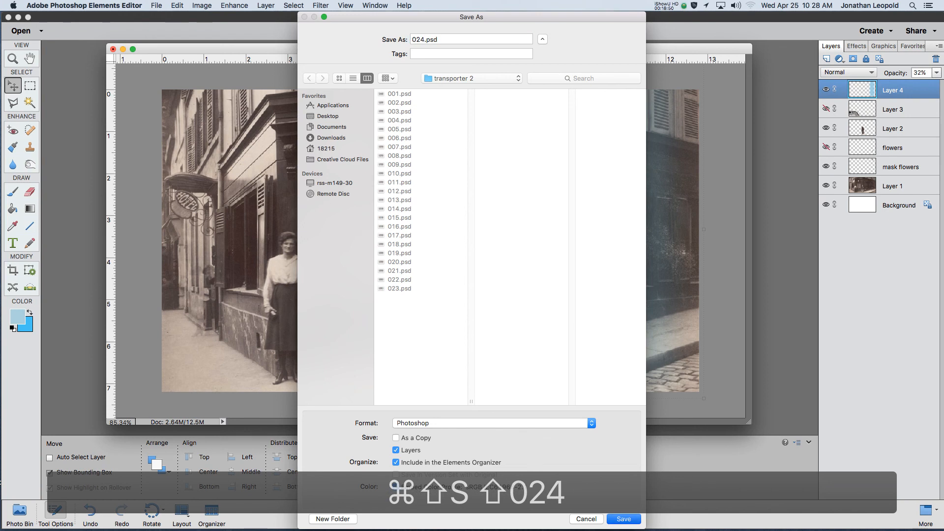
Hide the Layer 4 beam and save the frame as 025.psd.
click(826, 90)
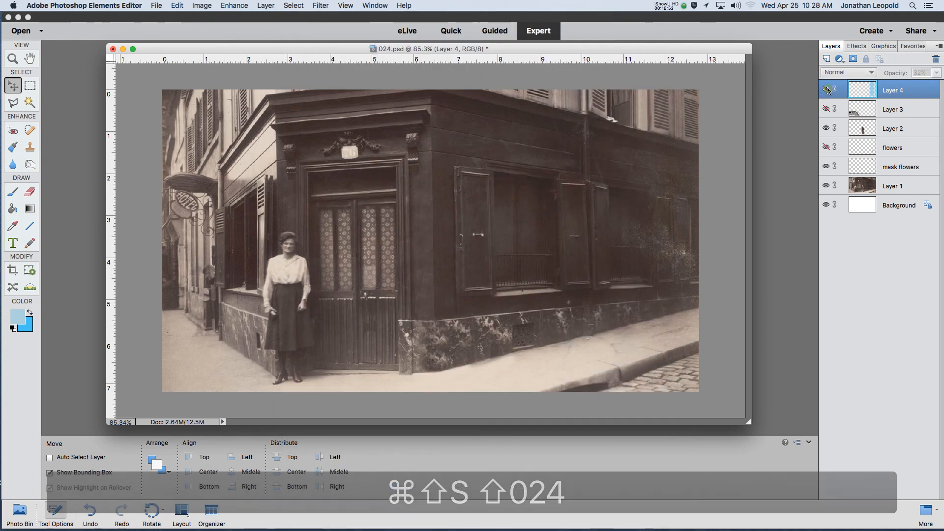
key(super+s)
text(025)
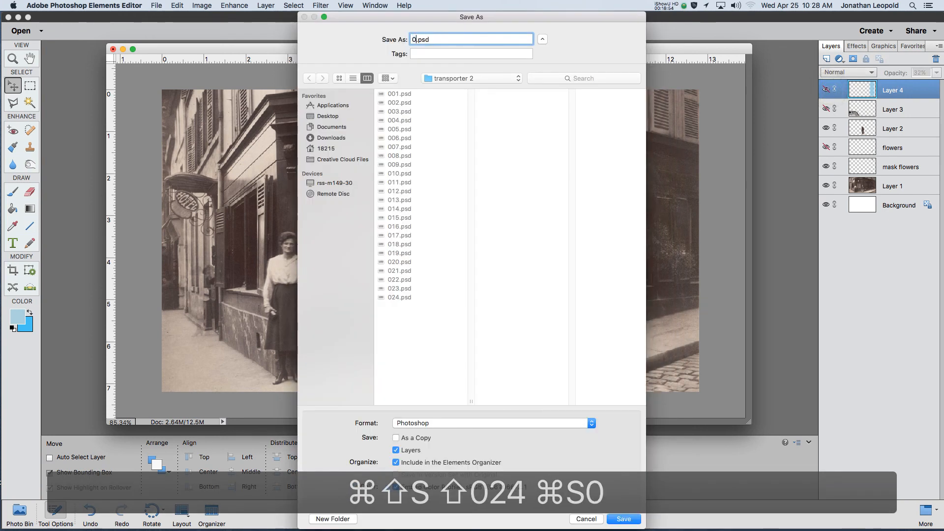
key(Return)
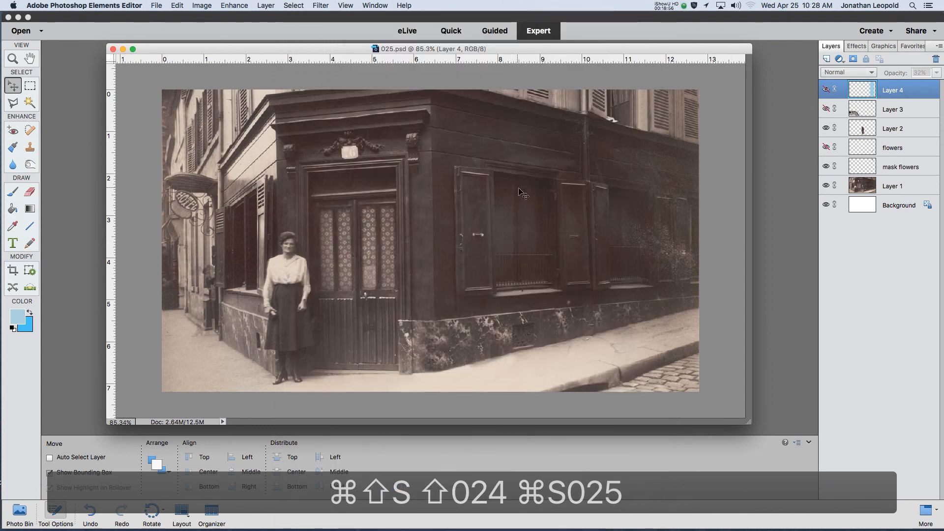
scroll(520, 196, down, 2)
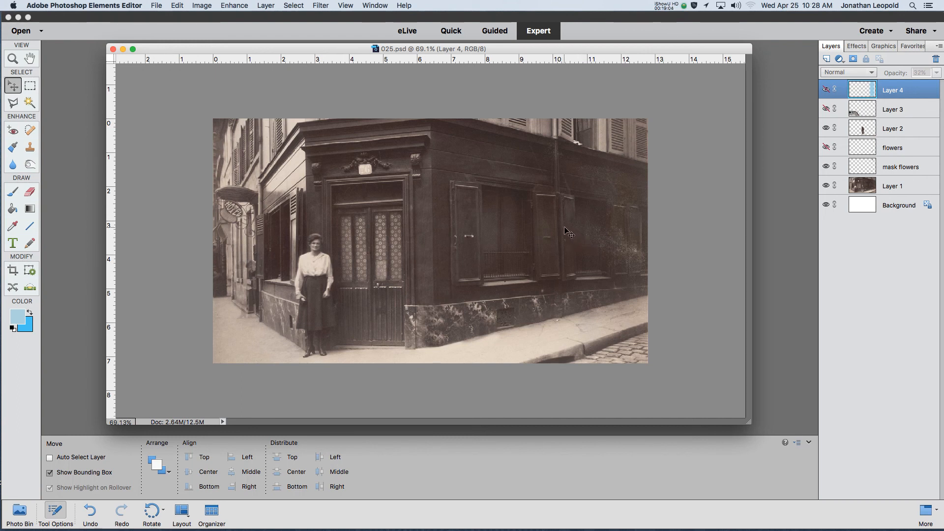
click(669, 6)
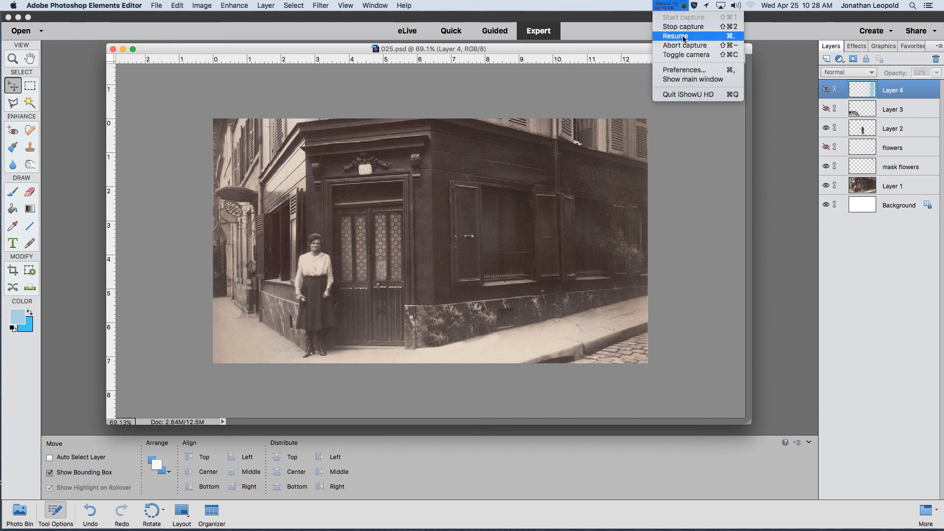